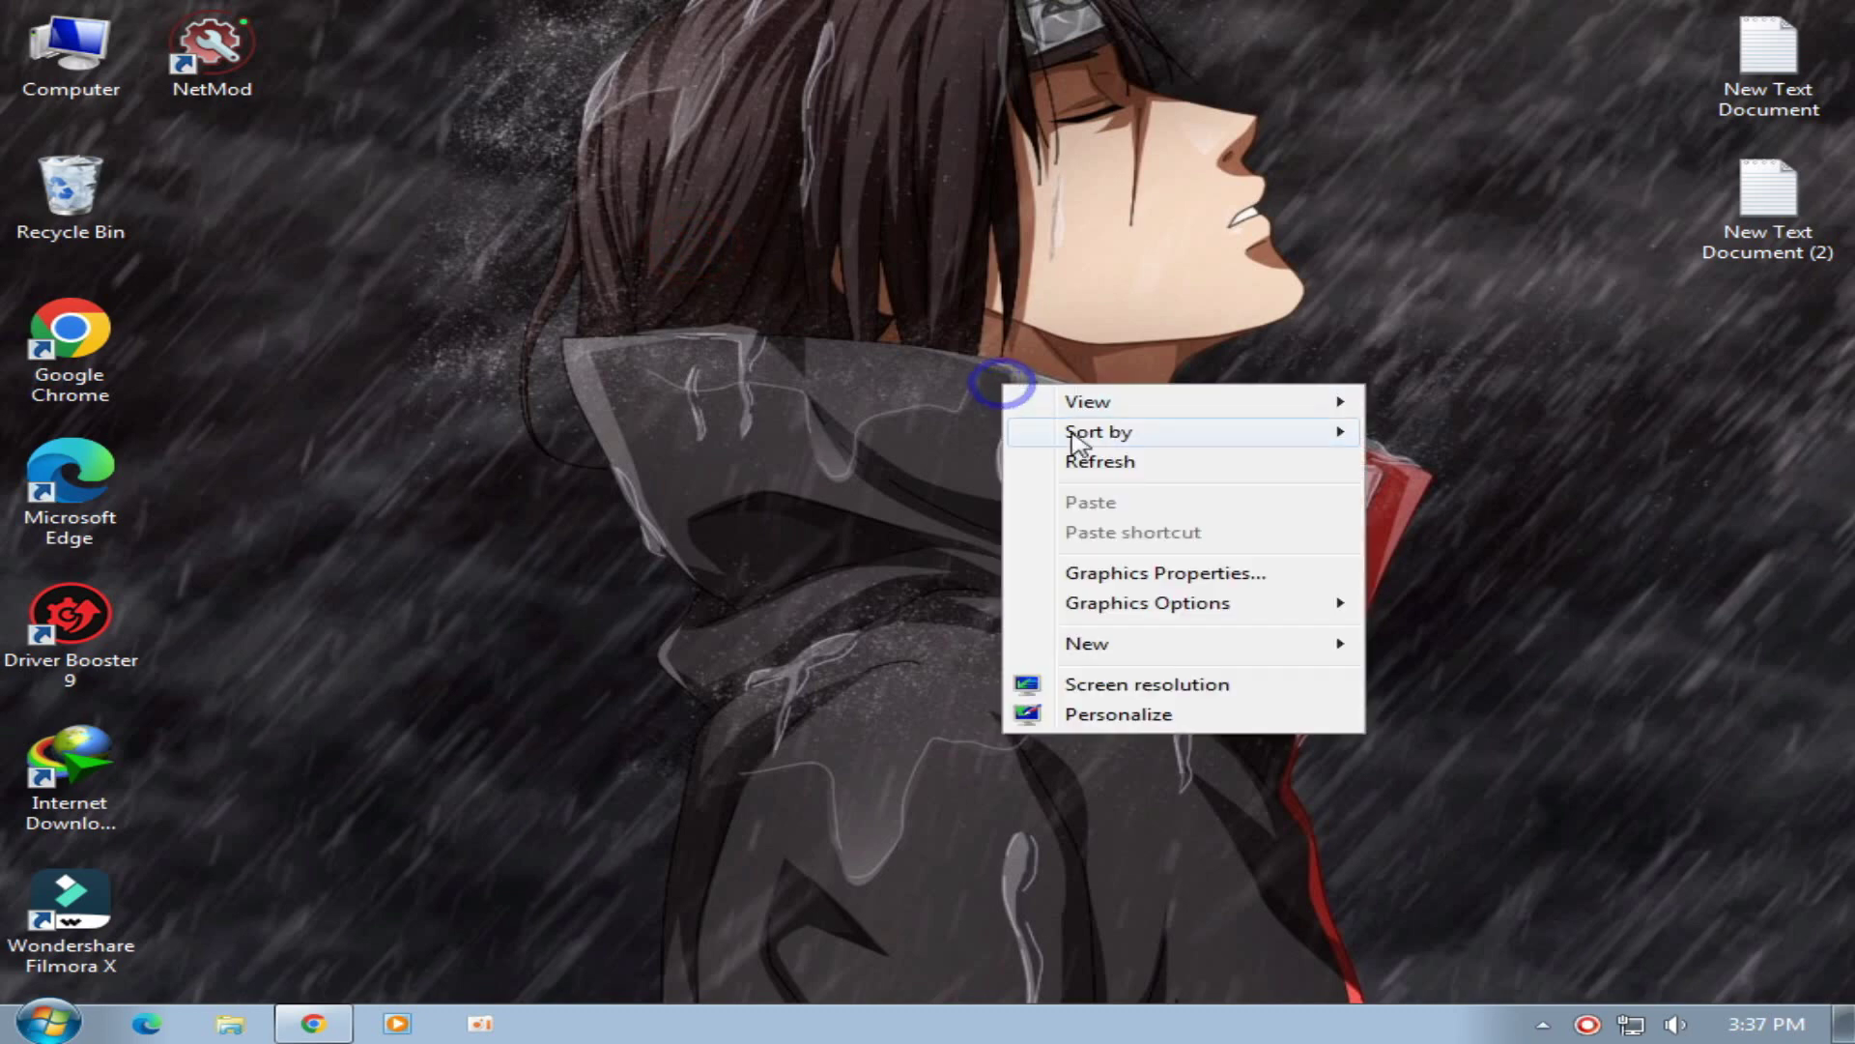
left_click(1121, 465)
right_click(930, 418)
left_click(1071, 495)
right_click(839, 439)
left_click(942, 518)
Switch to Google Chrome with the MSI App Player landing page open.
left_click(314, 1024)
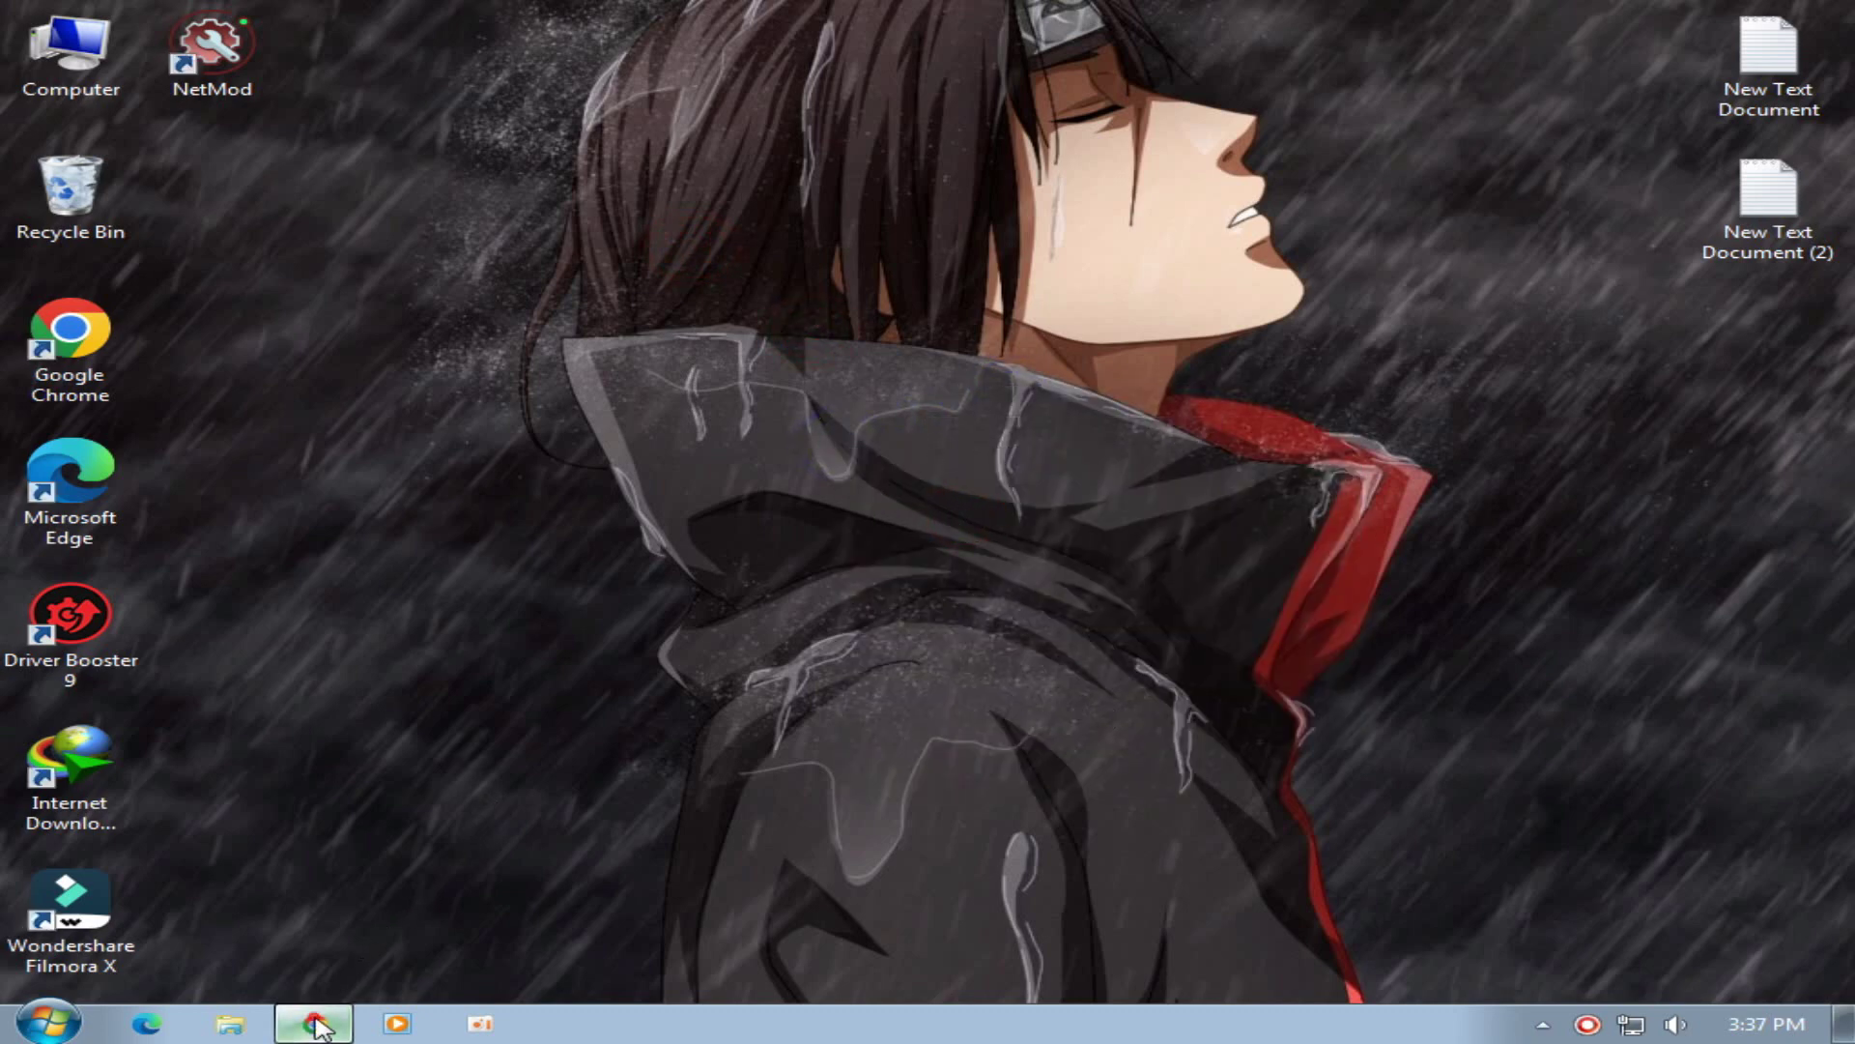
left_click_drag(211, 400, 1406, 396)
left_click(339, 427)
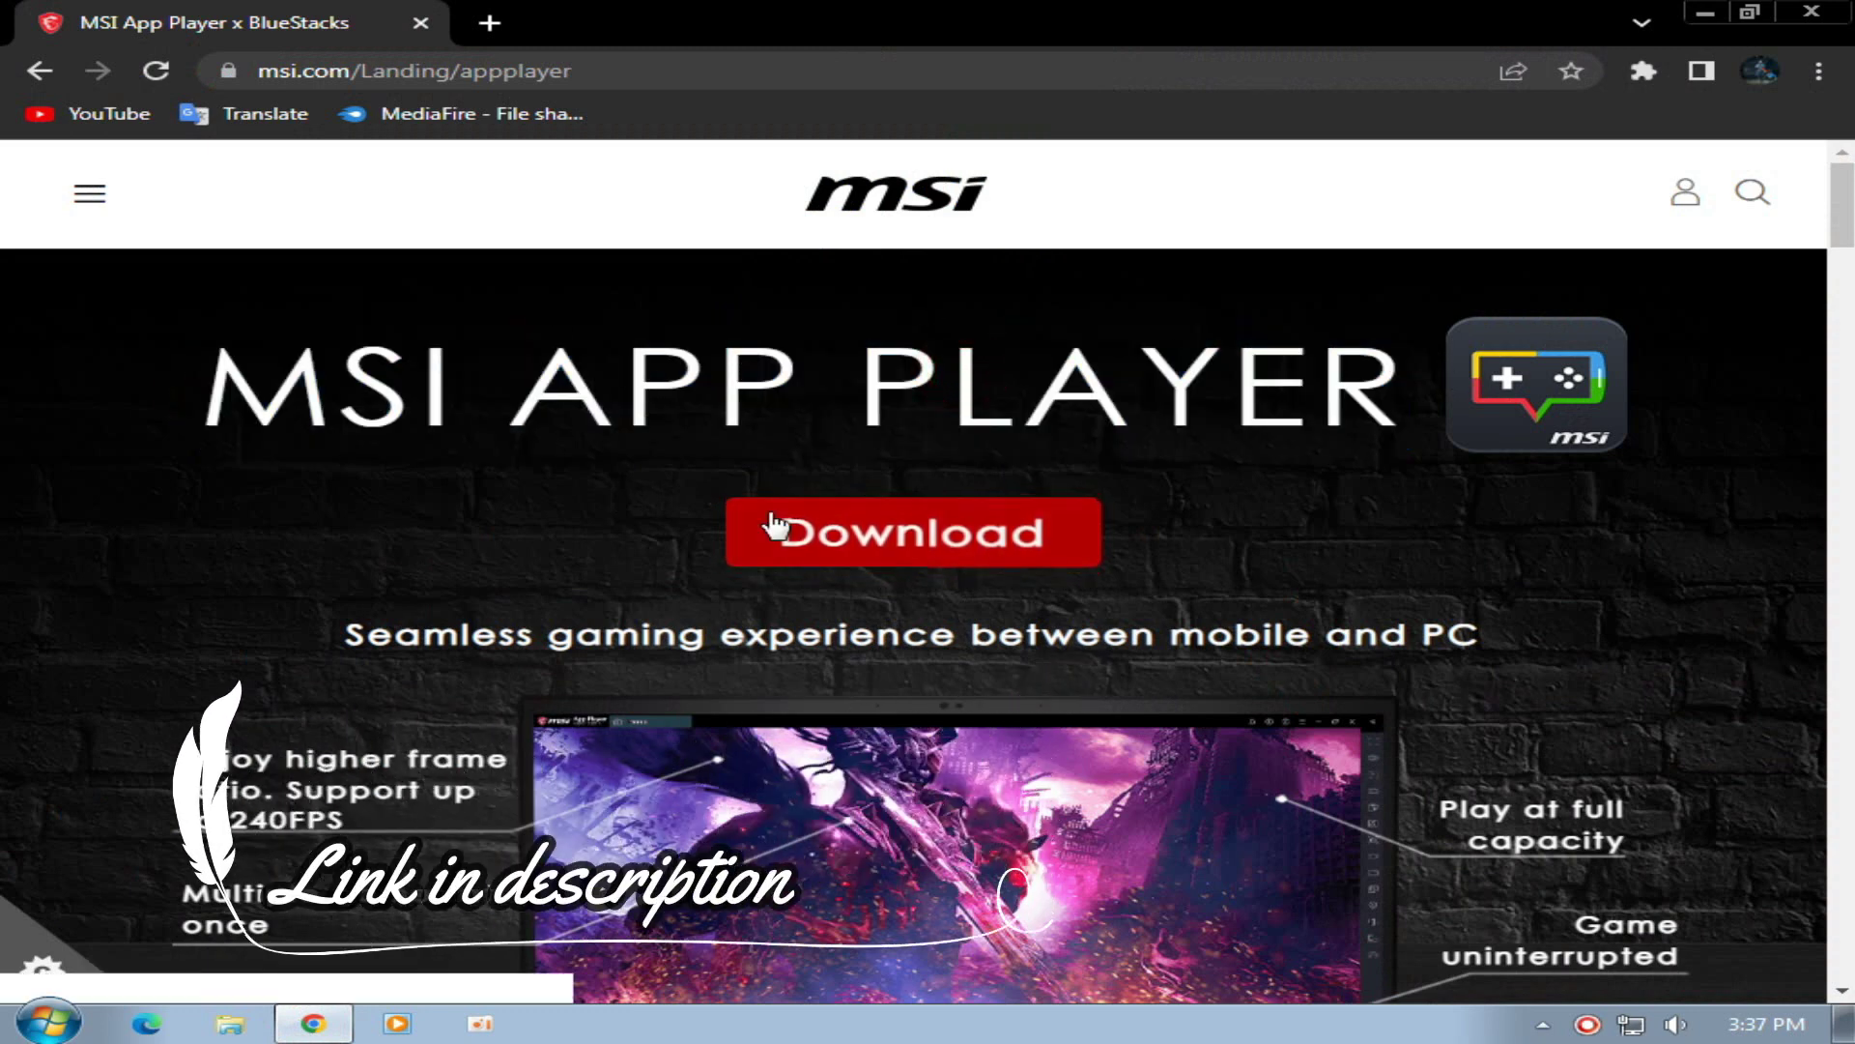
Look through the feature sections of the MSI App Player landing page and return to its main download link.
scroll(350, 519, "down", 1)
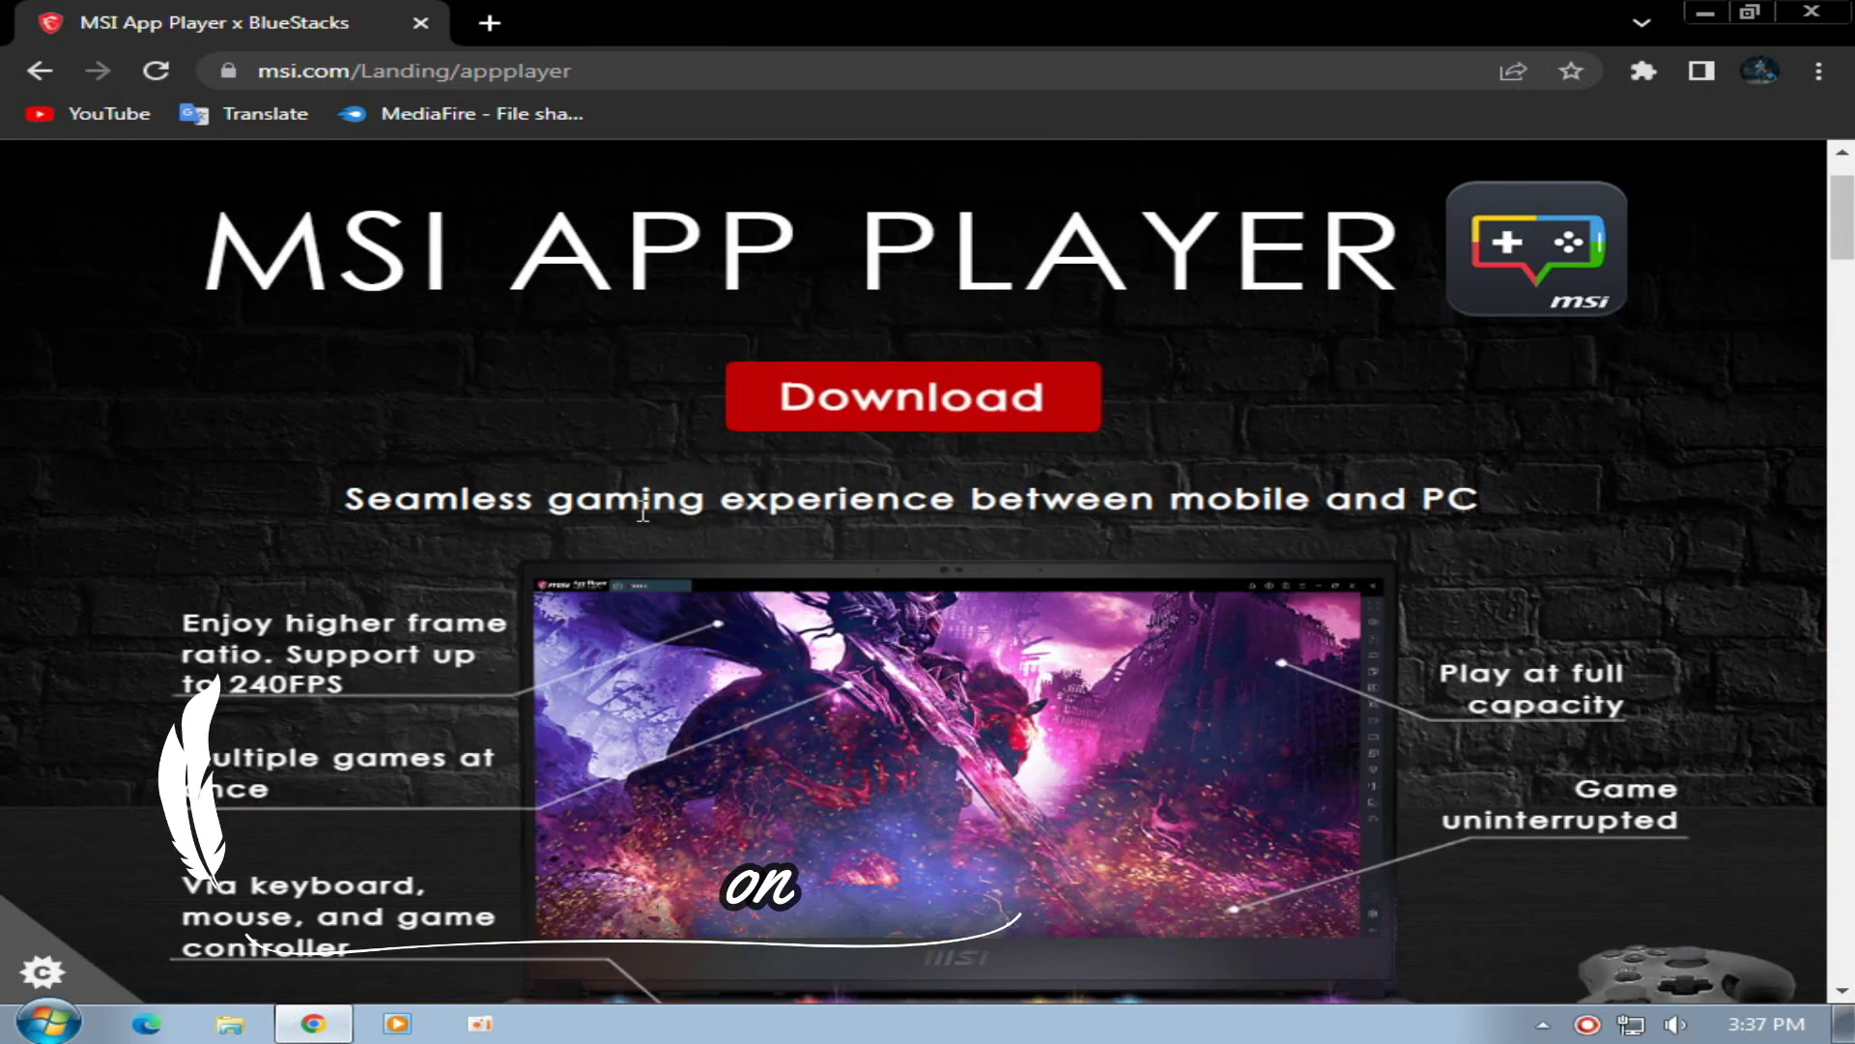
scroll(252, 525, "down", 2)
scroll(592, 671, "down", 3)
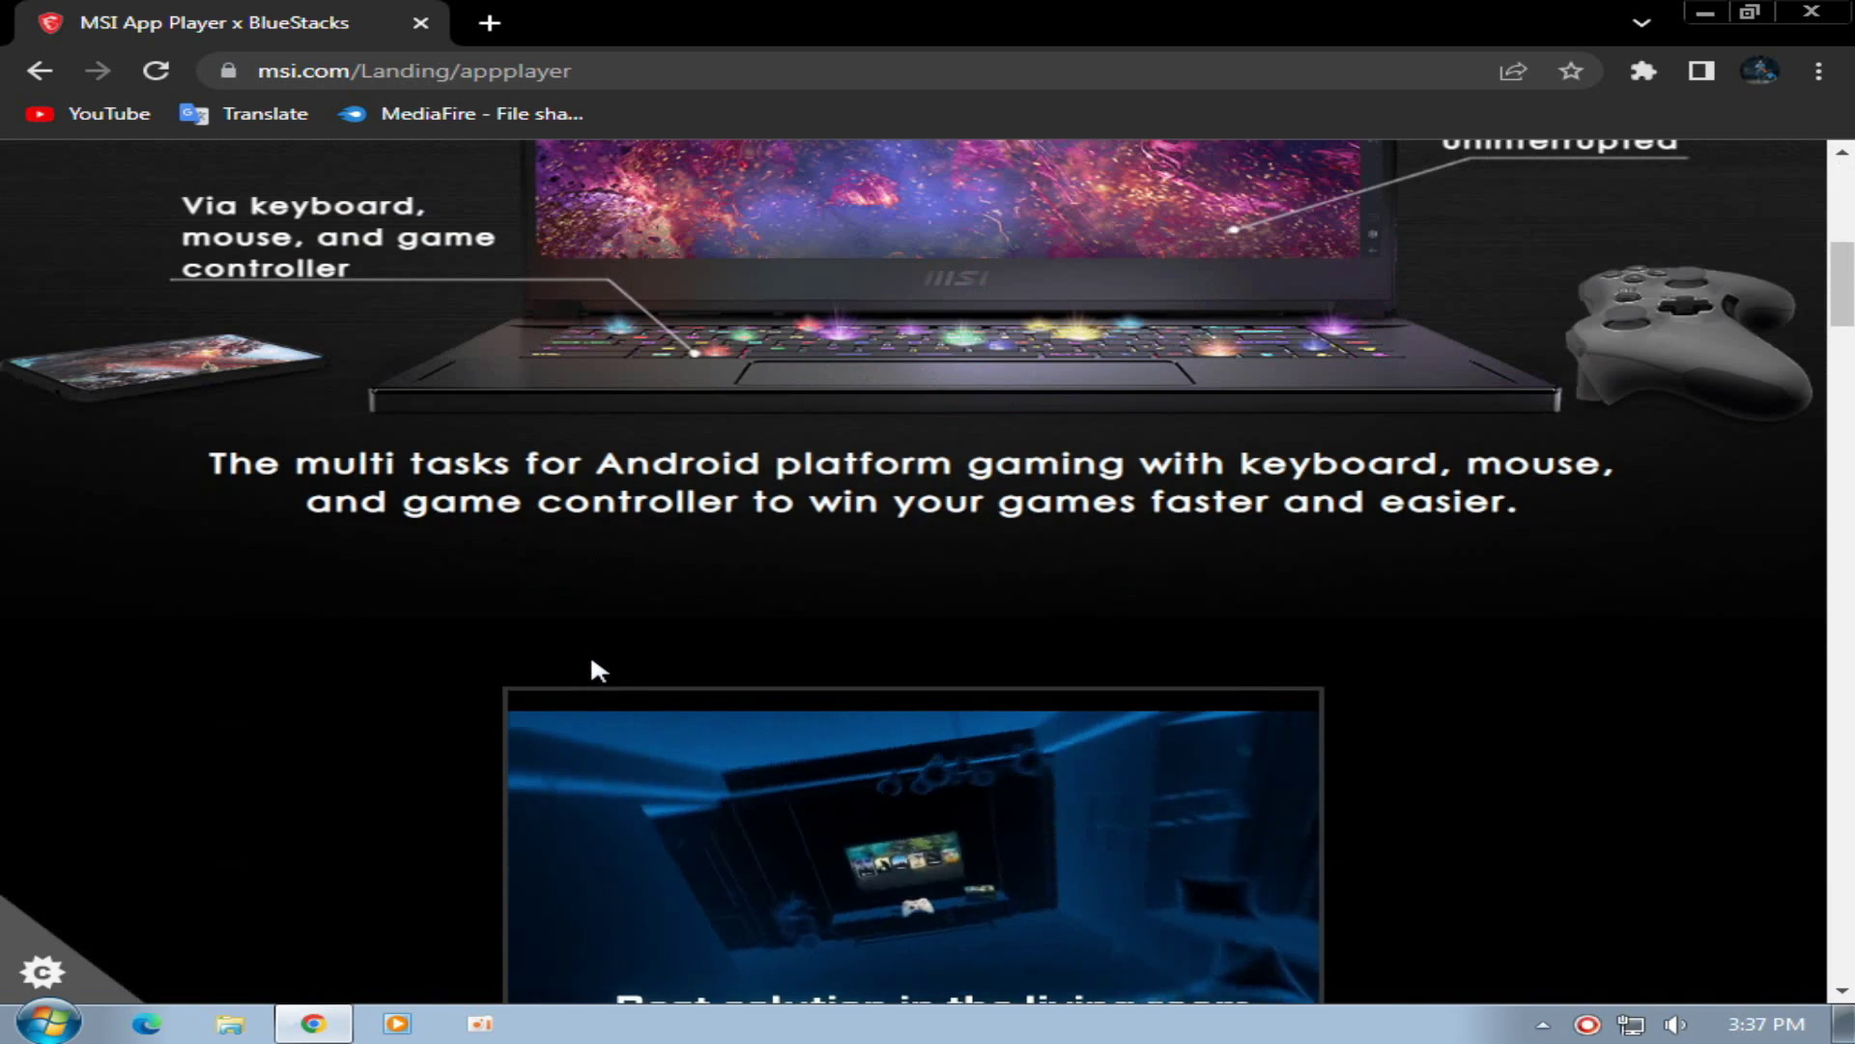
scroll(235, 538, "down", 3)
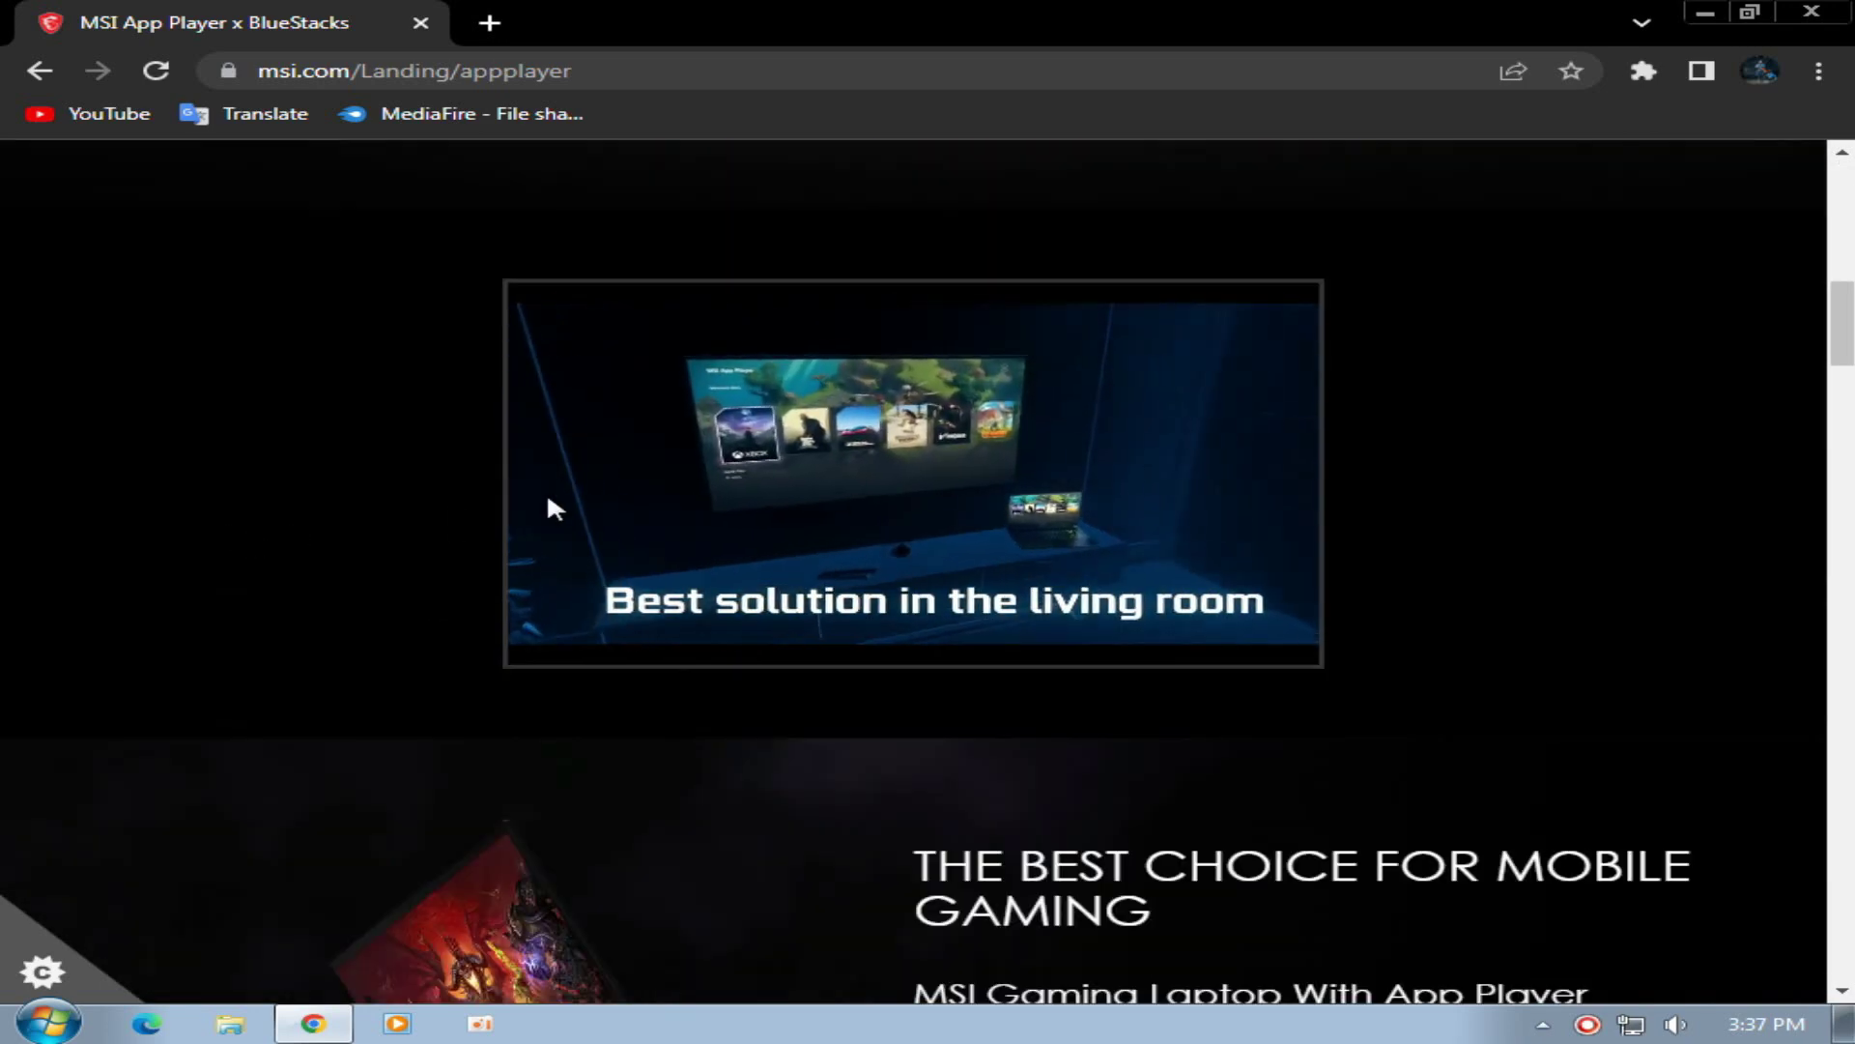
mouse_move(871, 527)
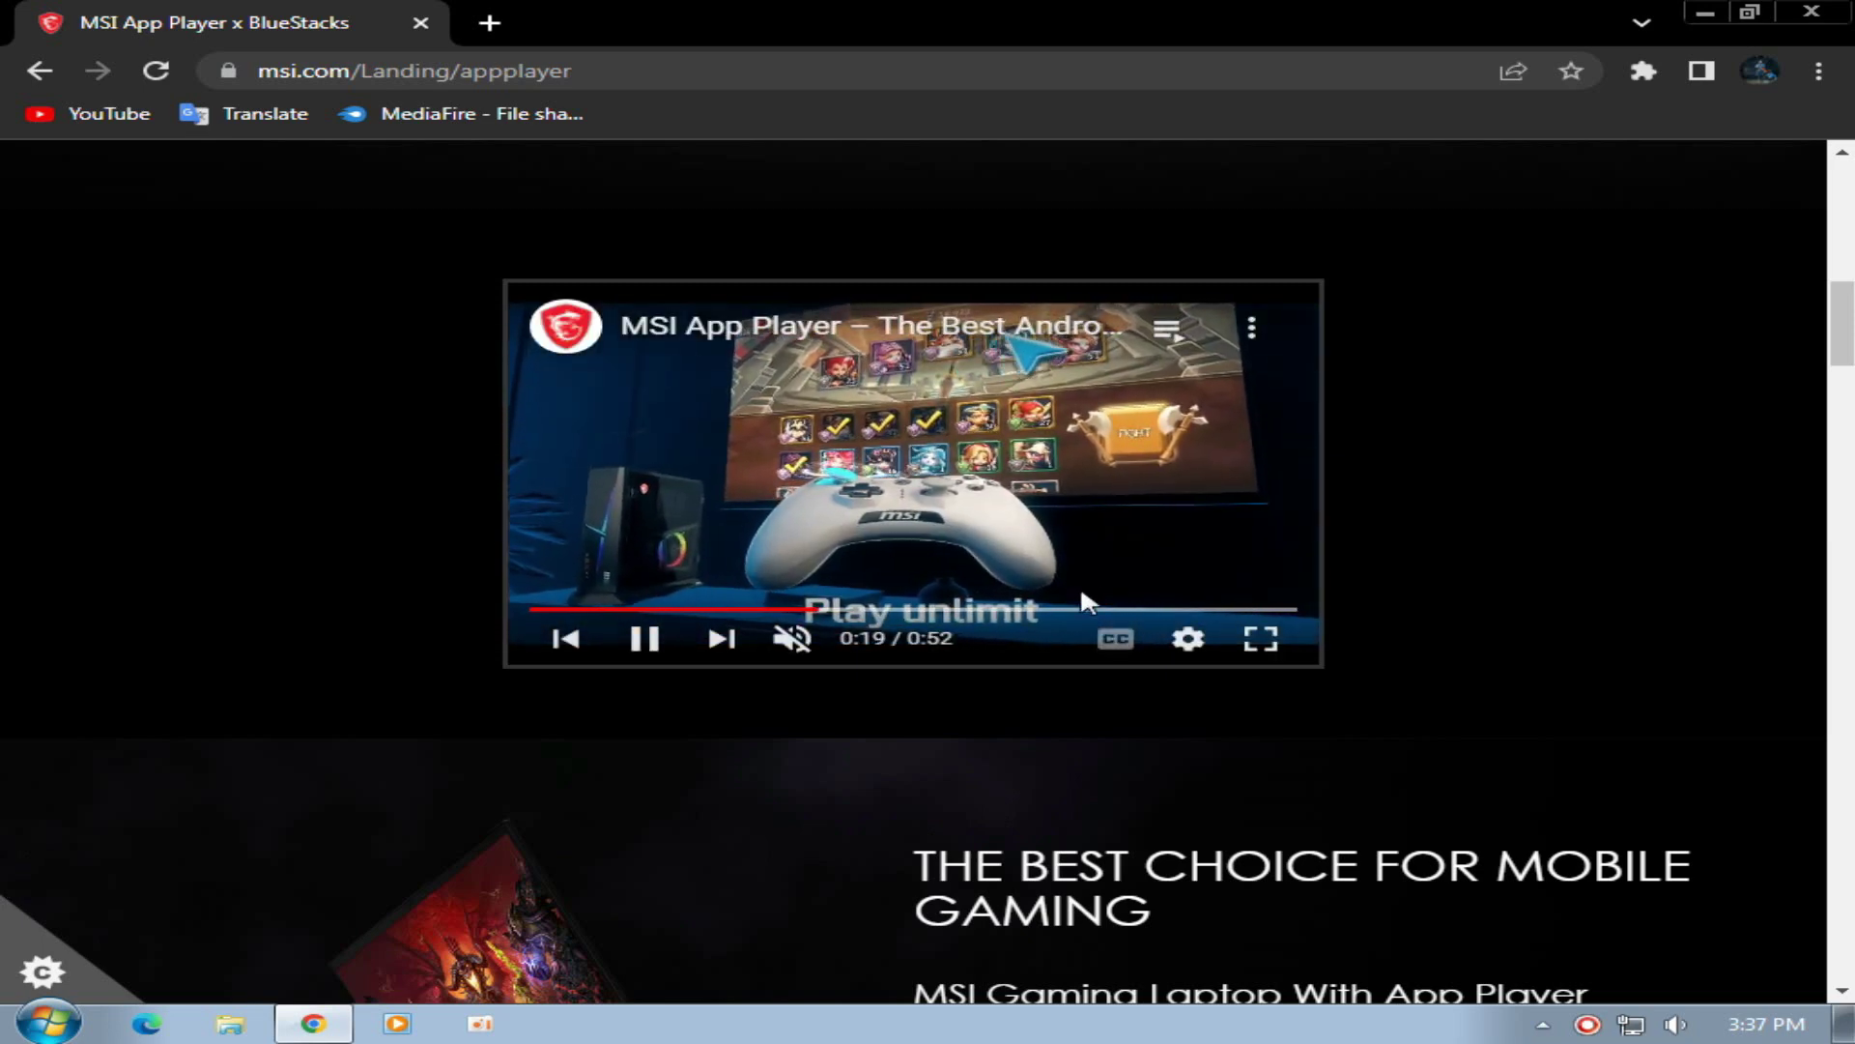
scroll(1029, 567, "down", 3)
scroll(1018, 537, "down", 1)
scroll(1023, 553, "down", 1)
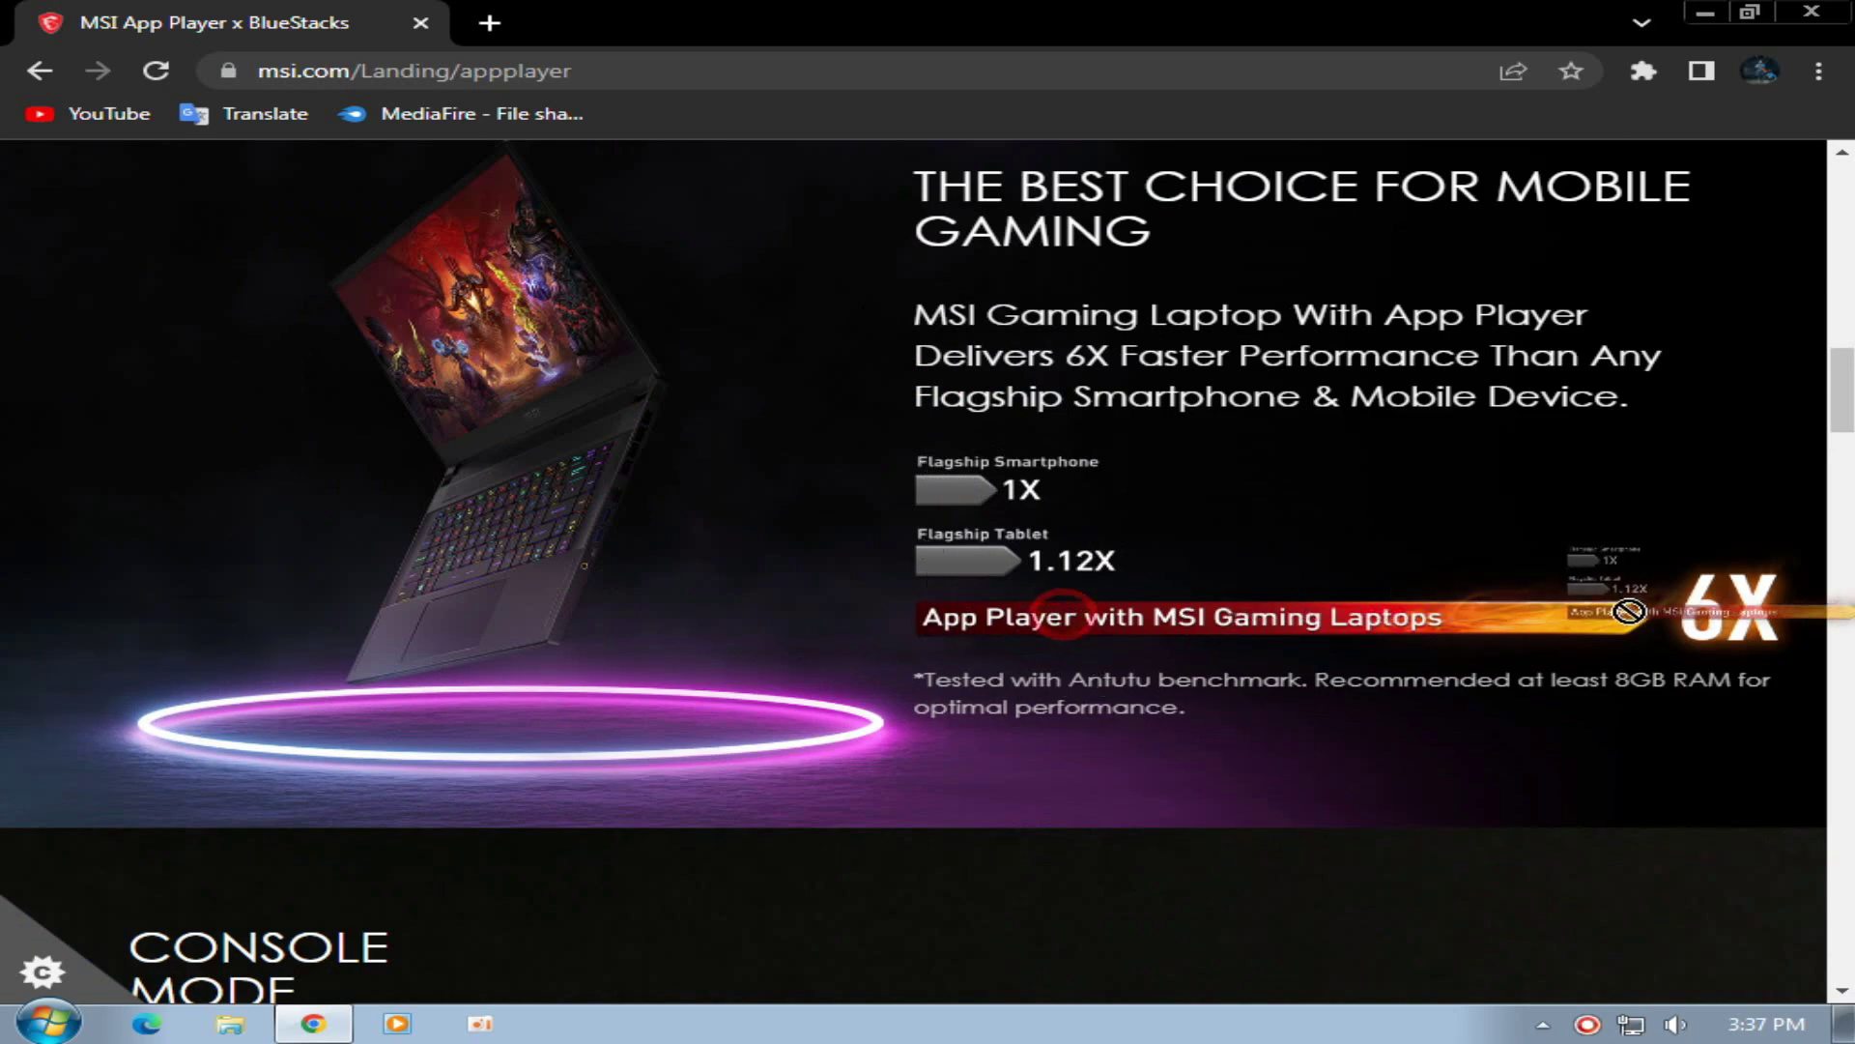
scroll(719, 560, "down", 7)
scroll(719, 560, "down", 6)
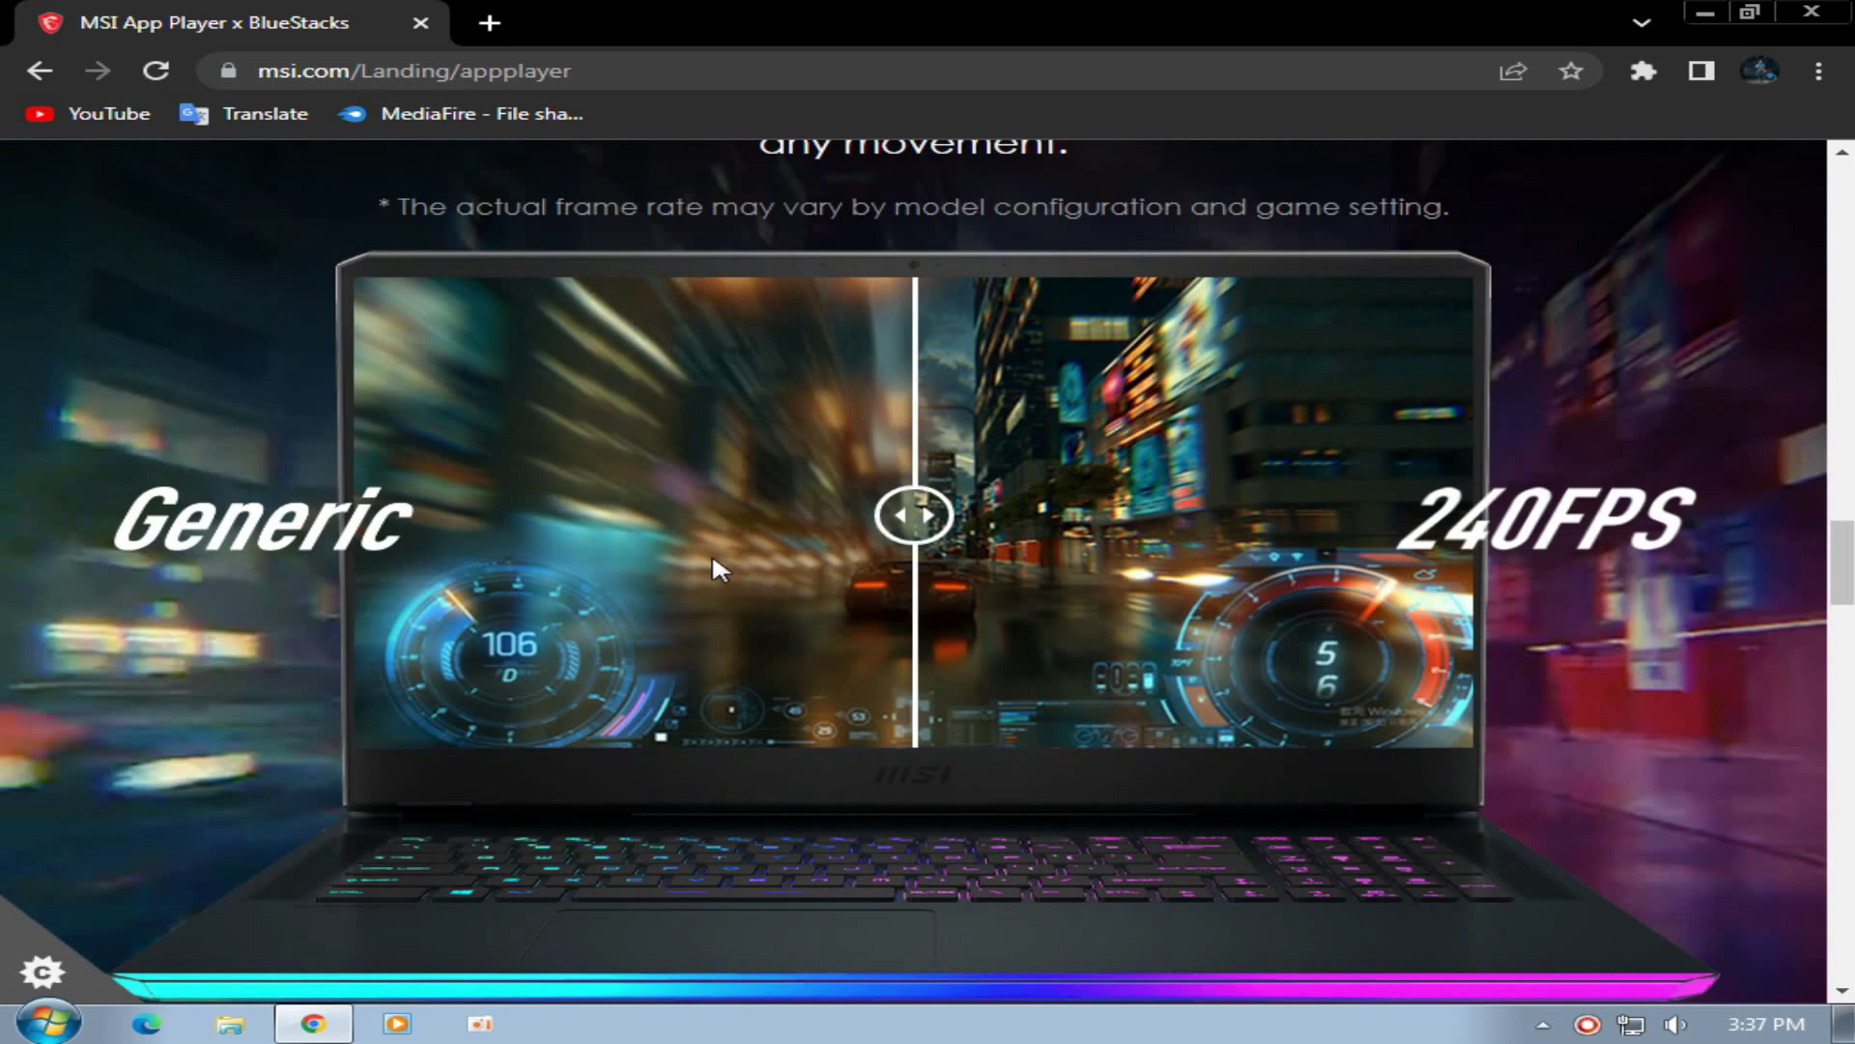
scroll(1398, 522, "down", 20)
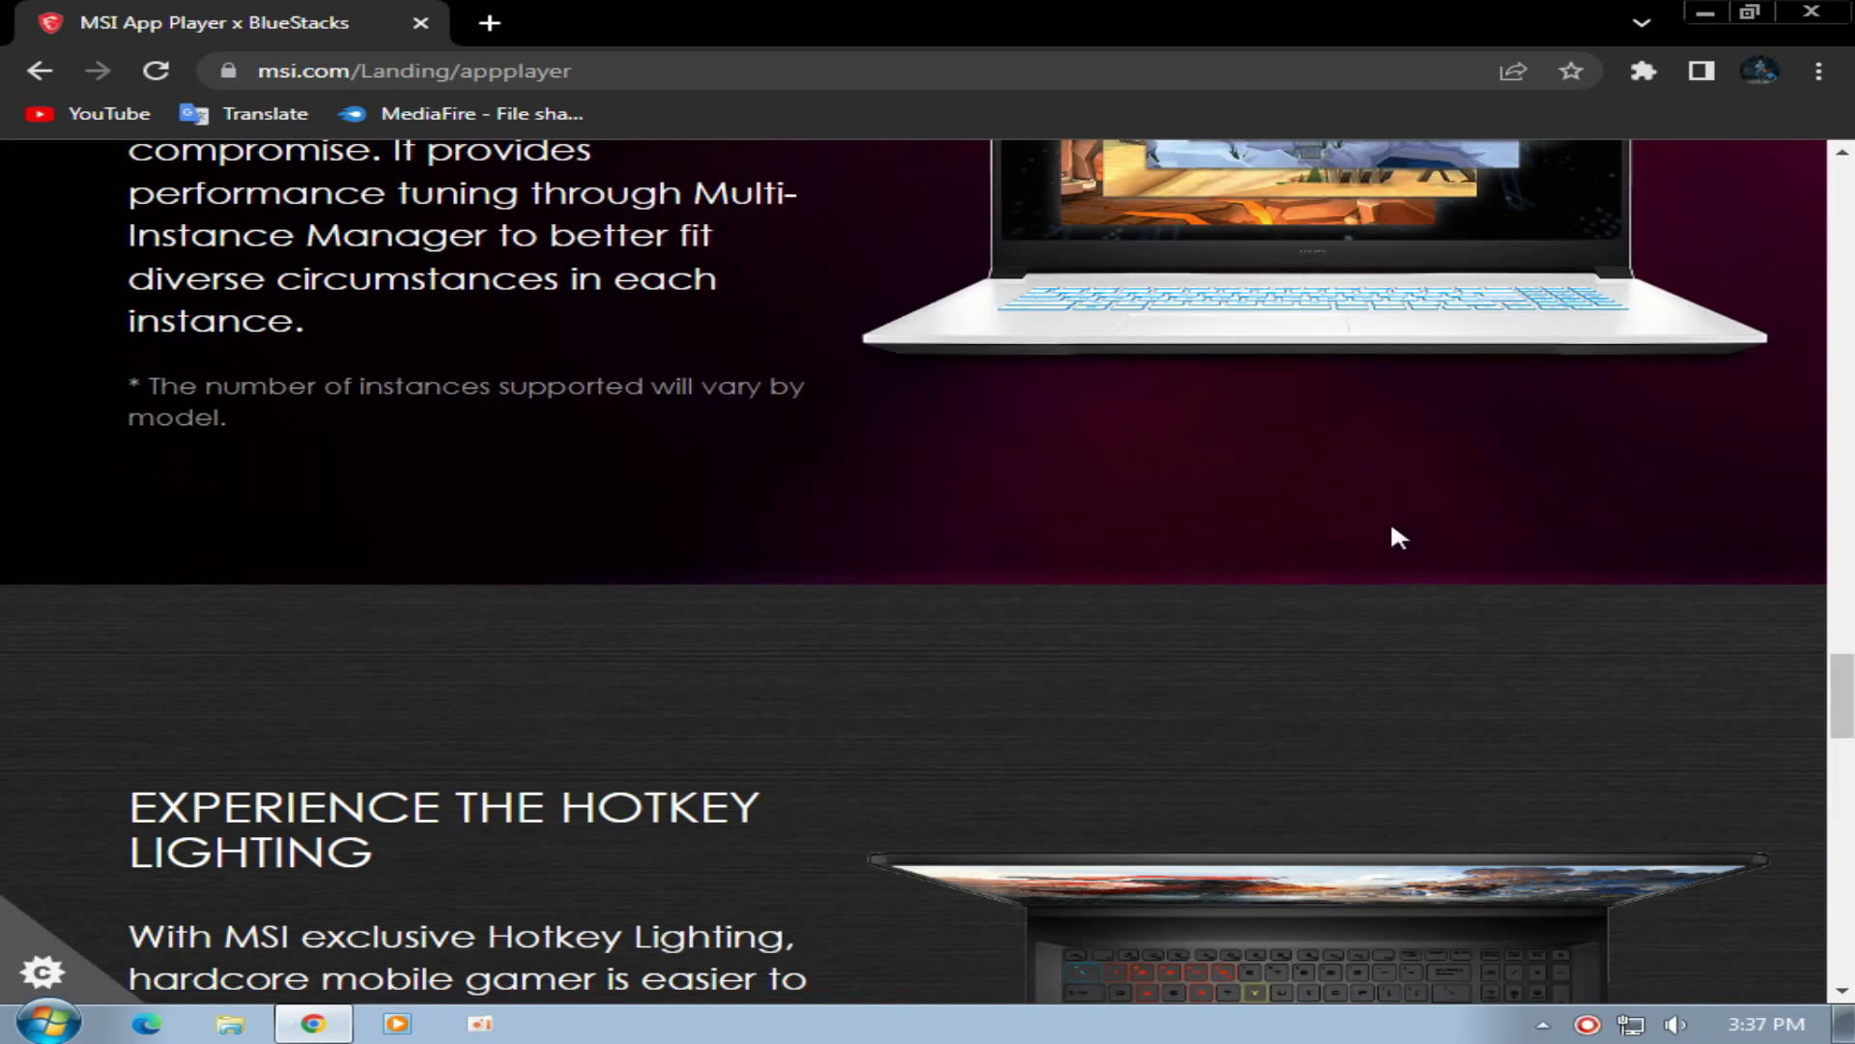
scroll(1141, 542, "up", 2)
scroll(58, 609, "down", 11)
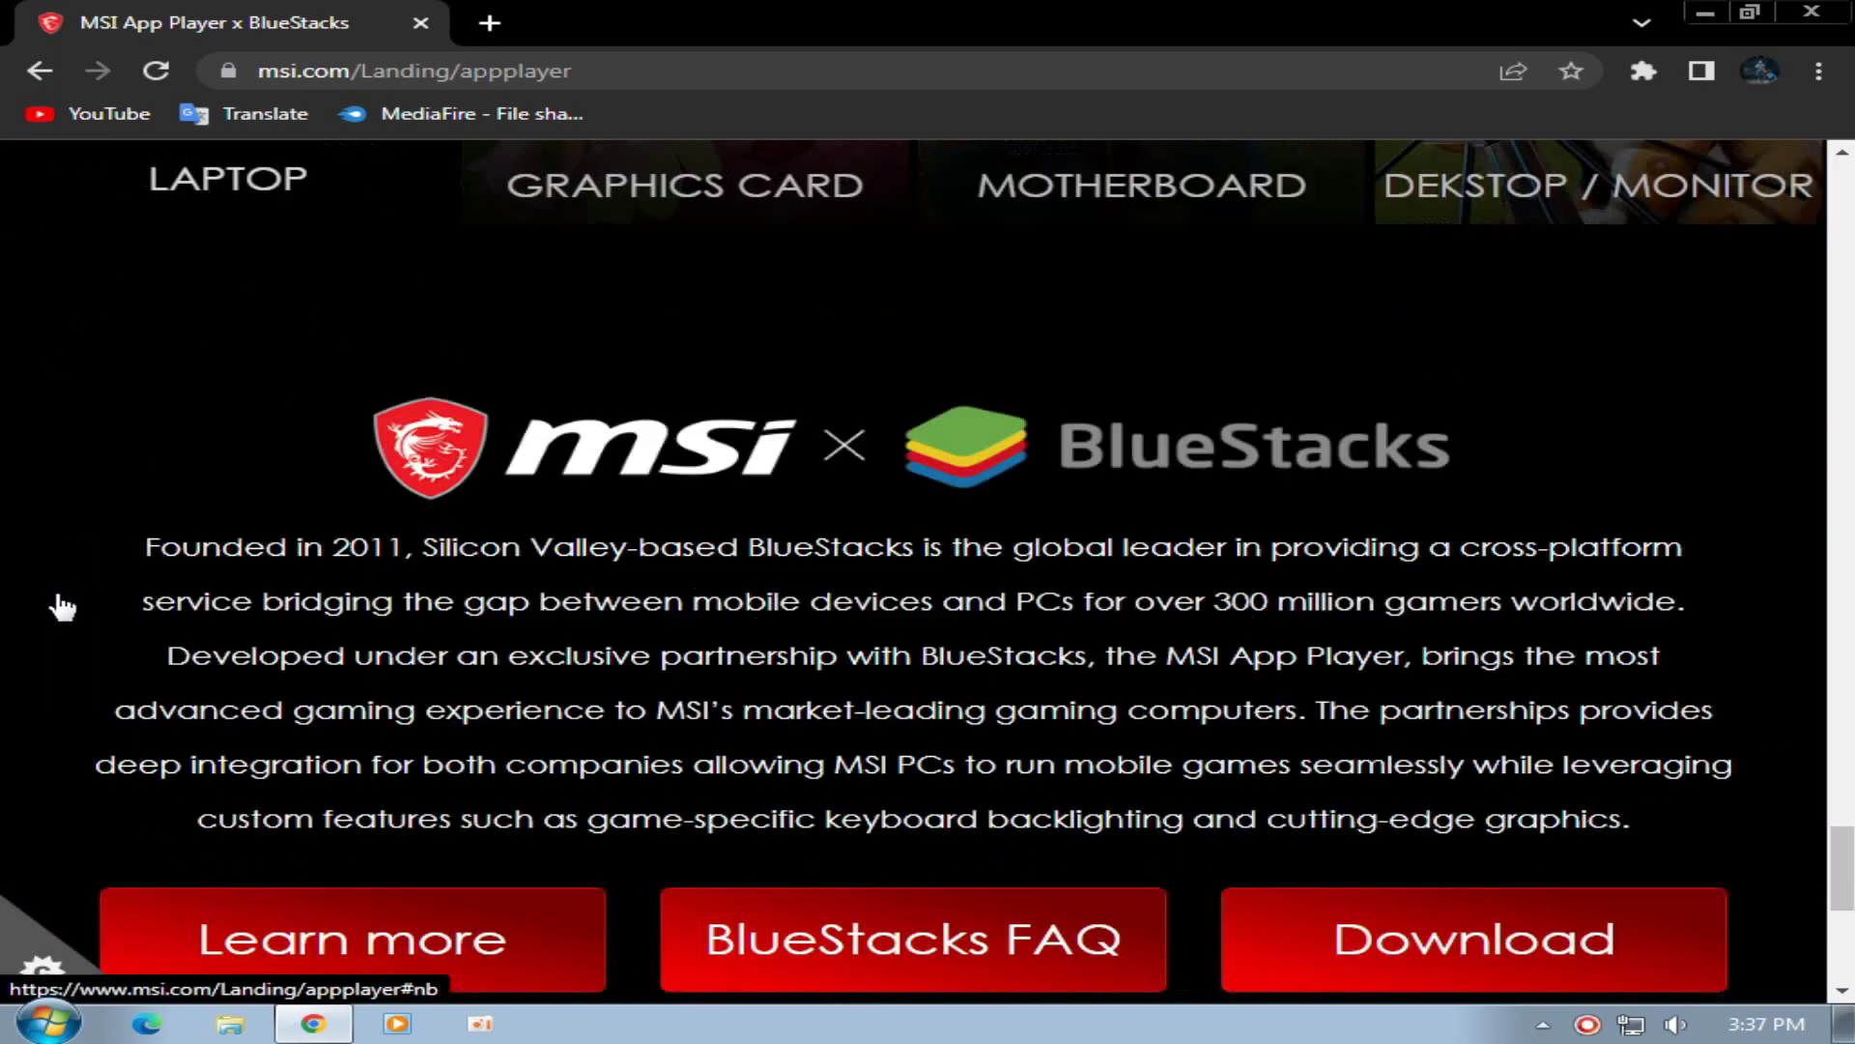
scroll(119, 657, "up", 9)
scroll(127, 667, "up", 20)
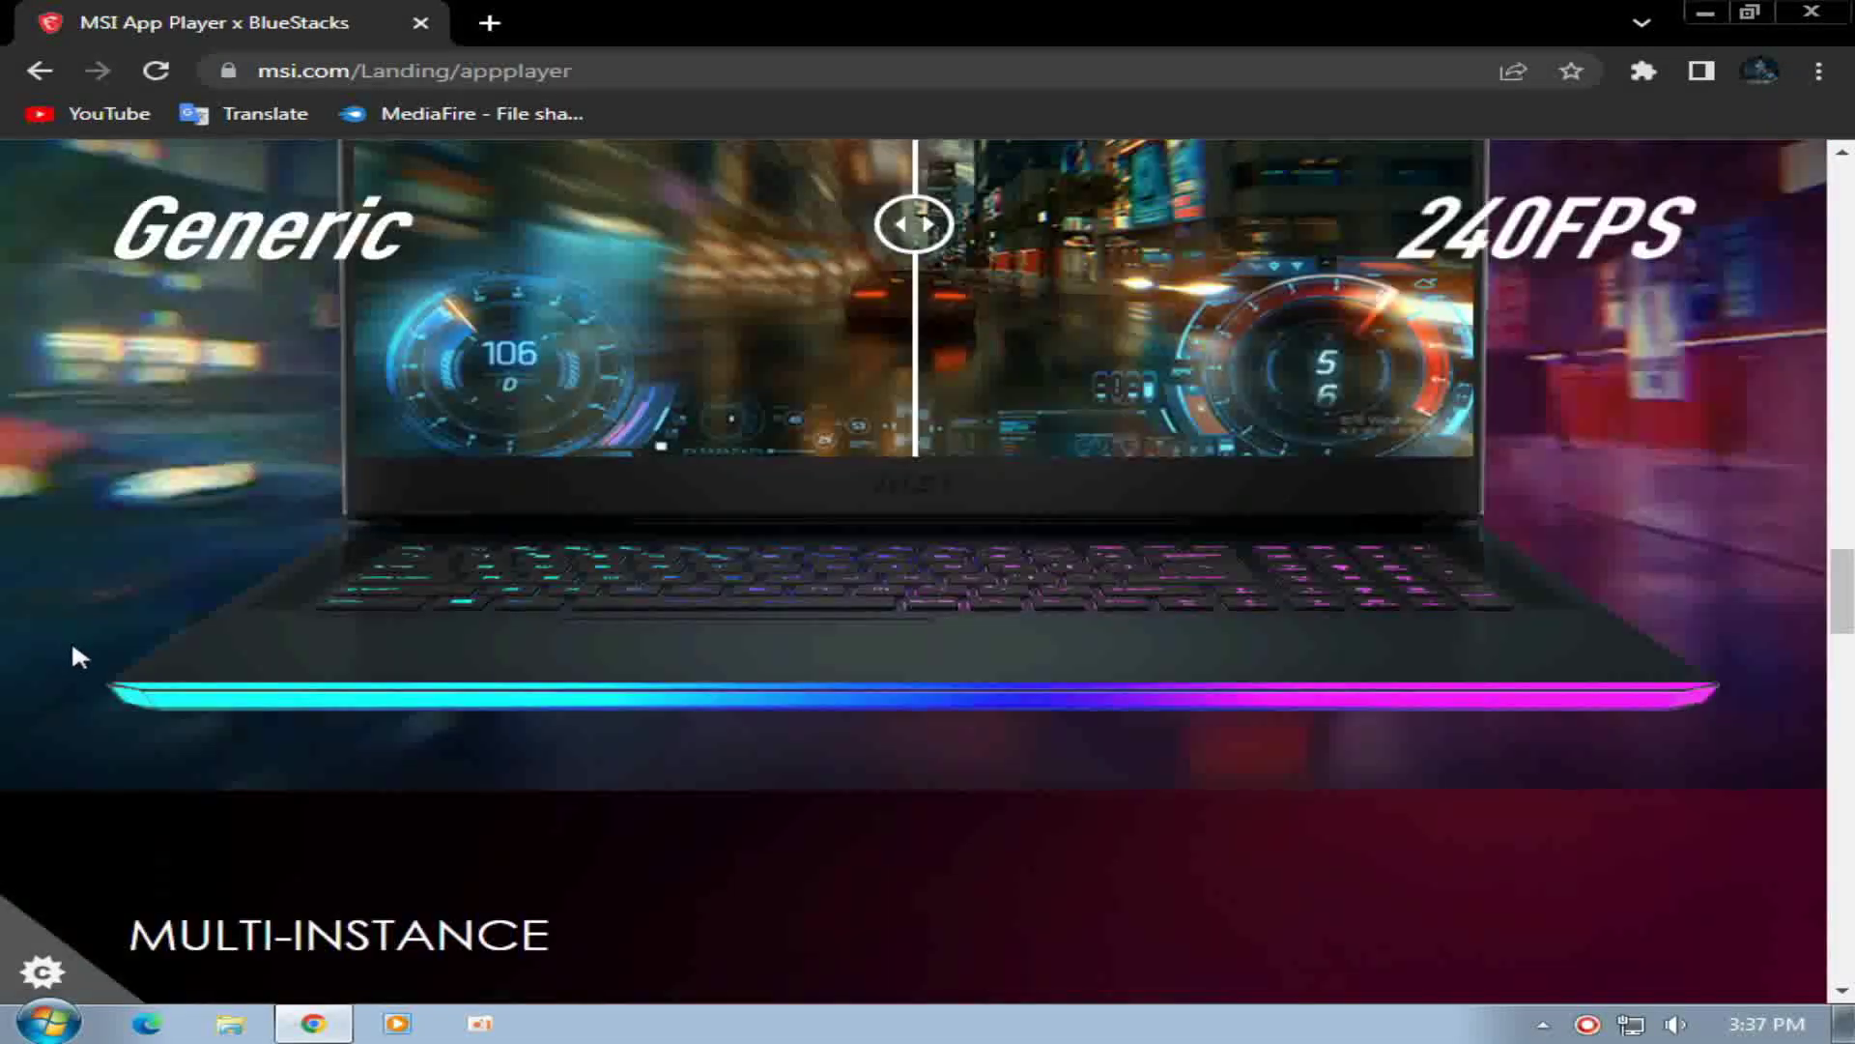
scroll(1189, 546, "up", 10)
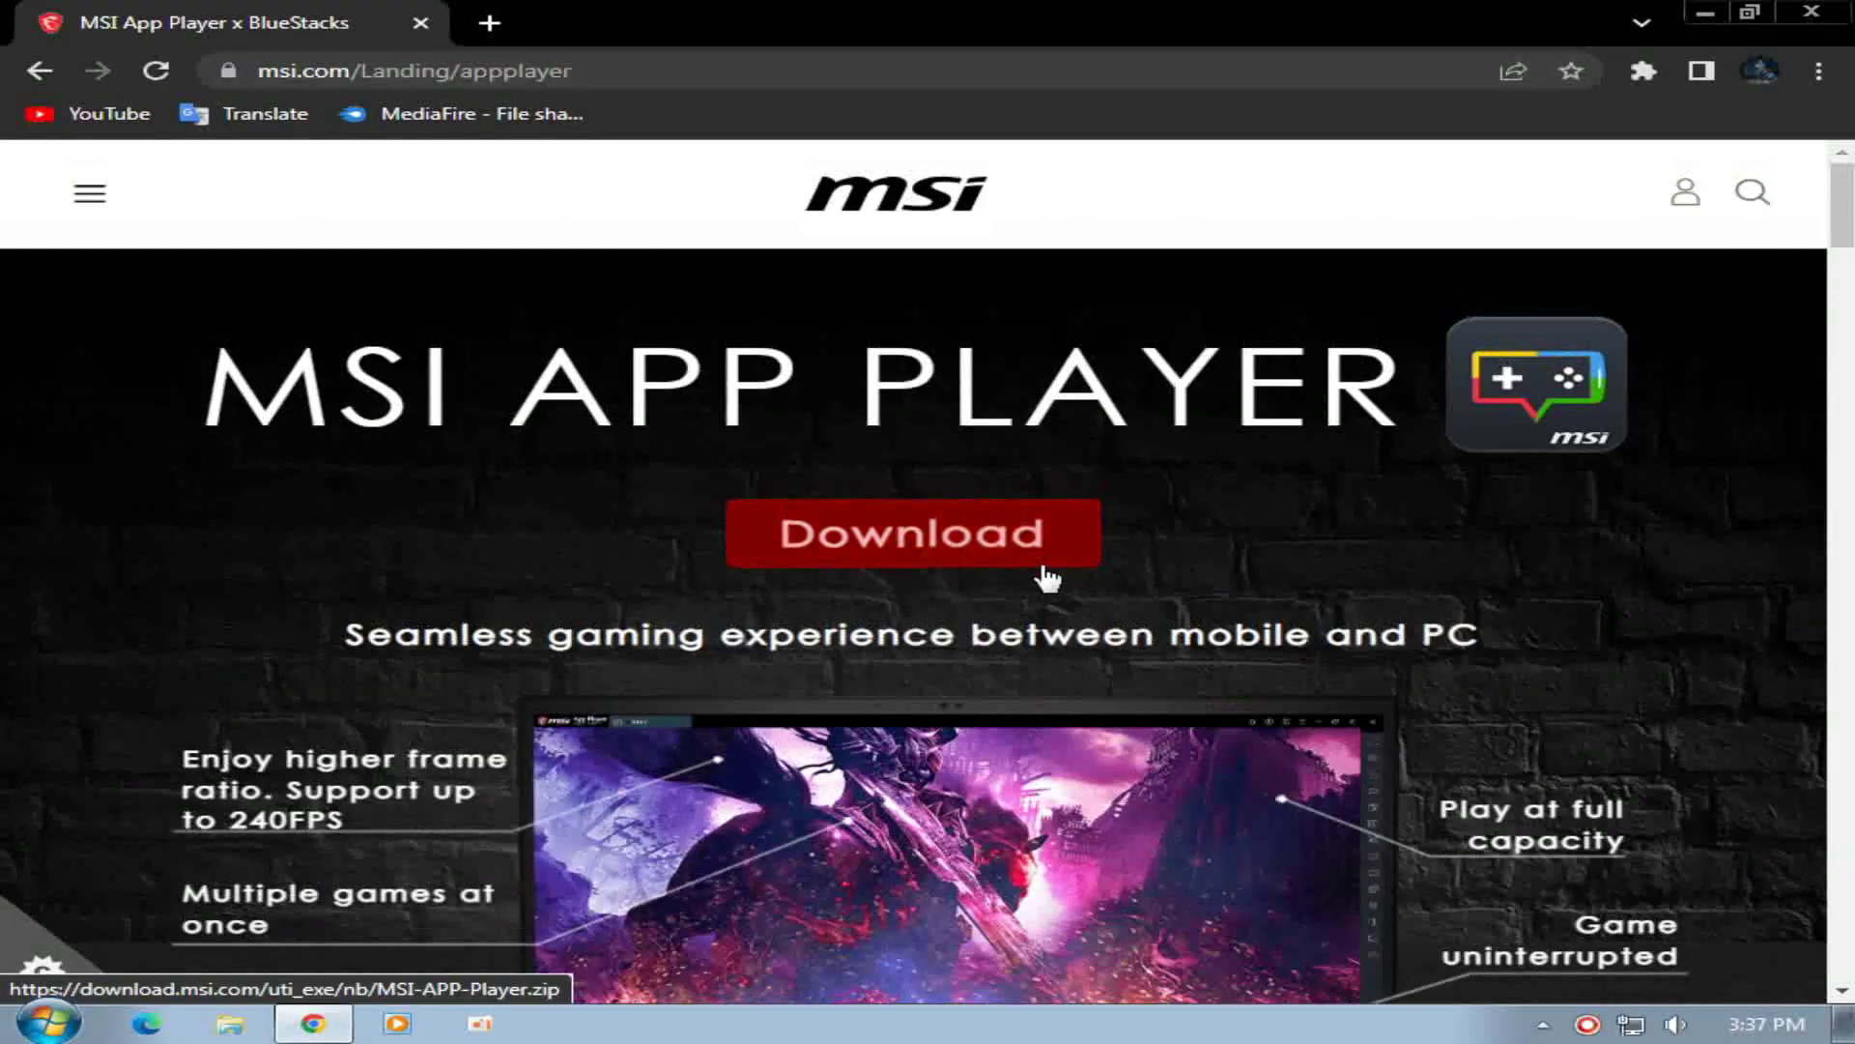
Download MSI-APP-Player.zip from the landing page, show it in the downloads list and close the browser.
left_click(928, 534)
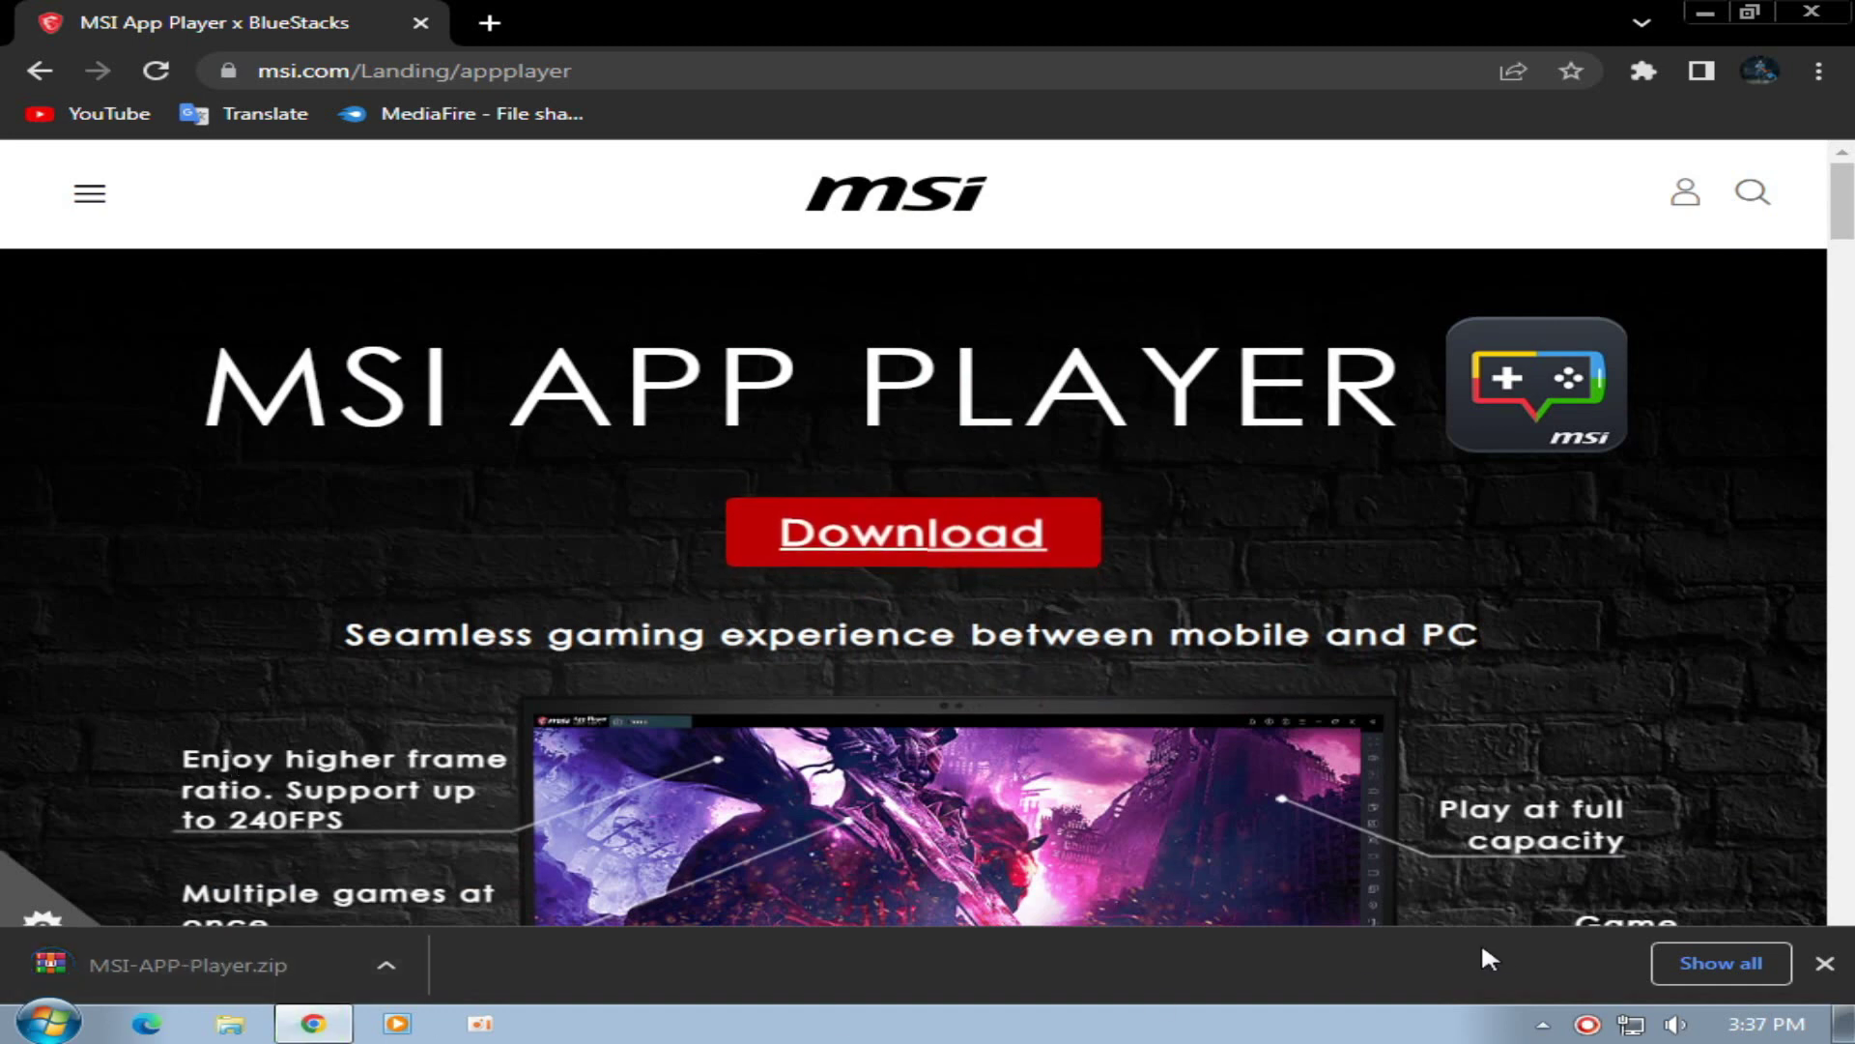
left_click(1721, 964)
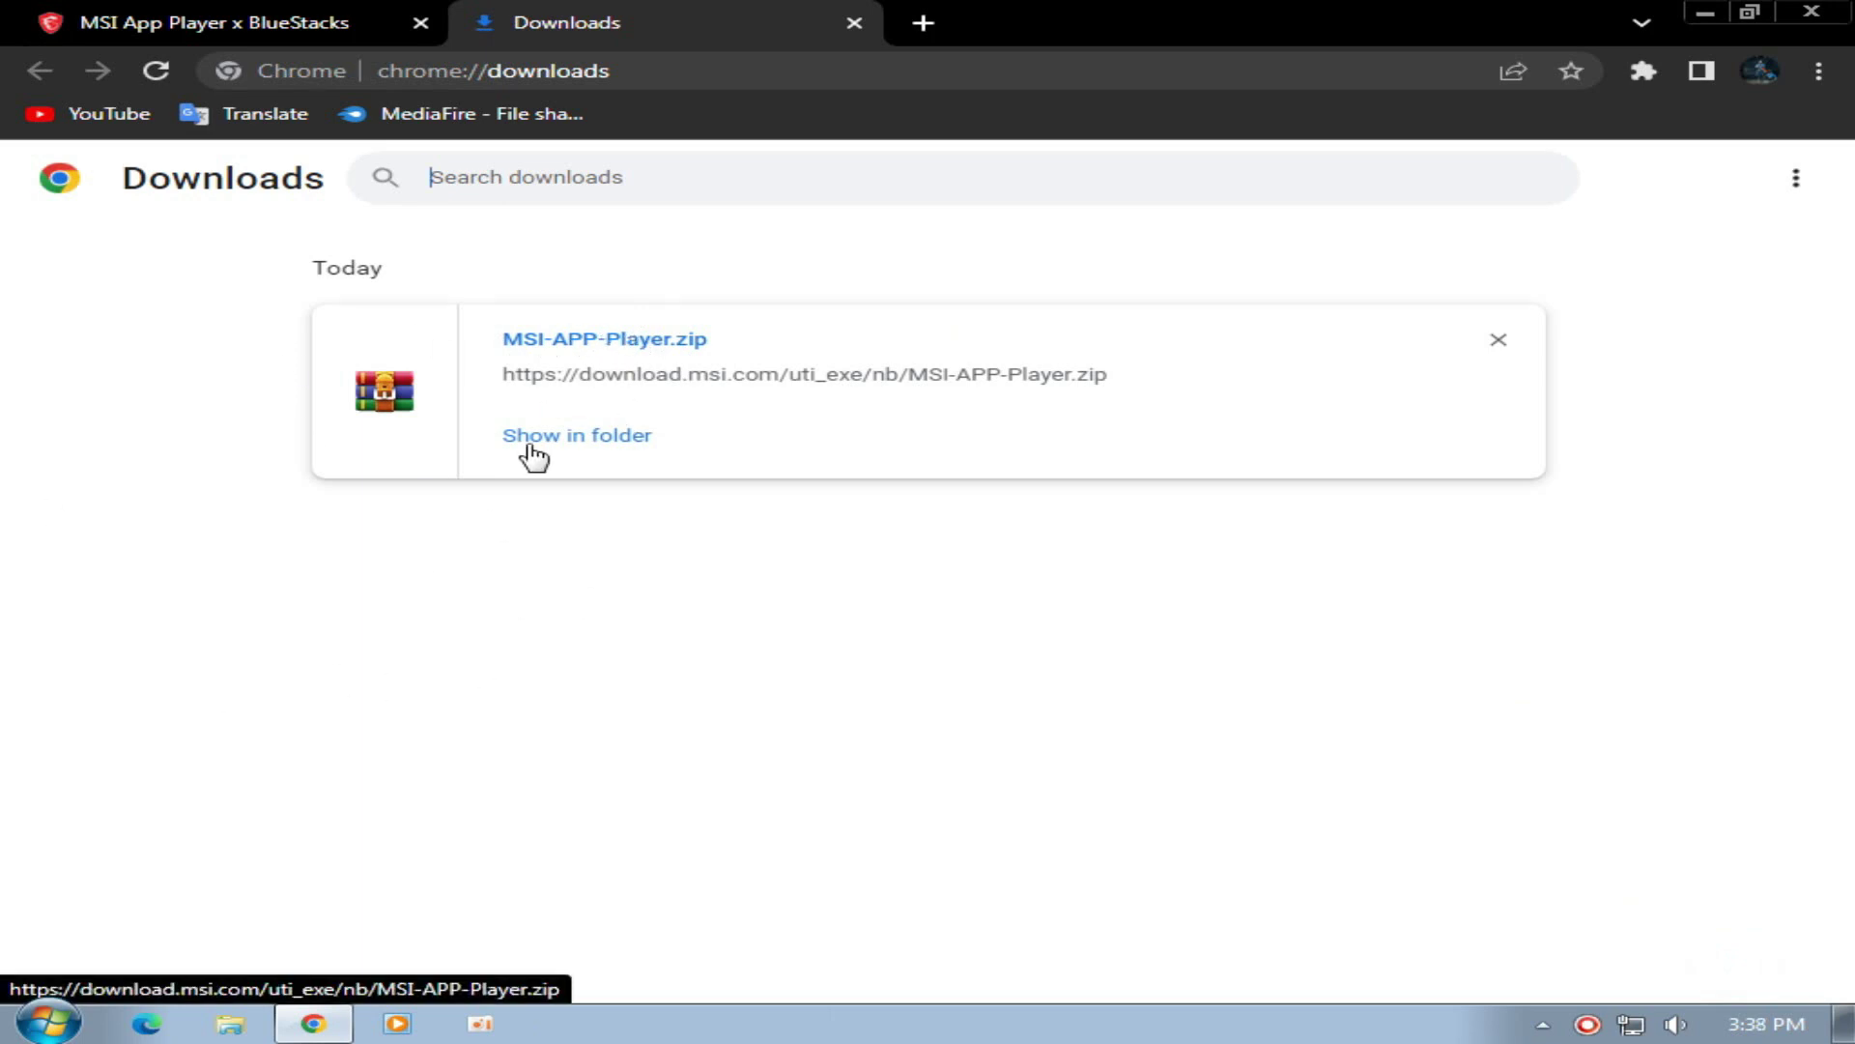
left_click(1811, 12)
right_click(1170, 147)
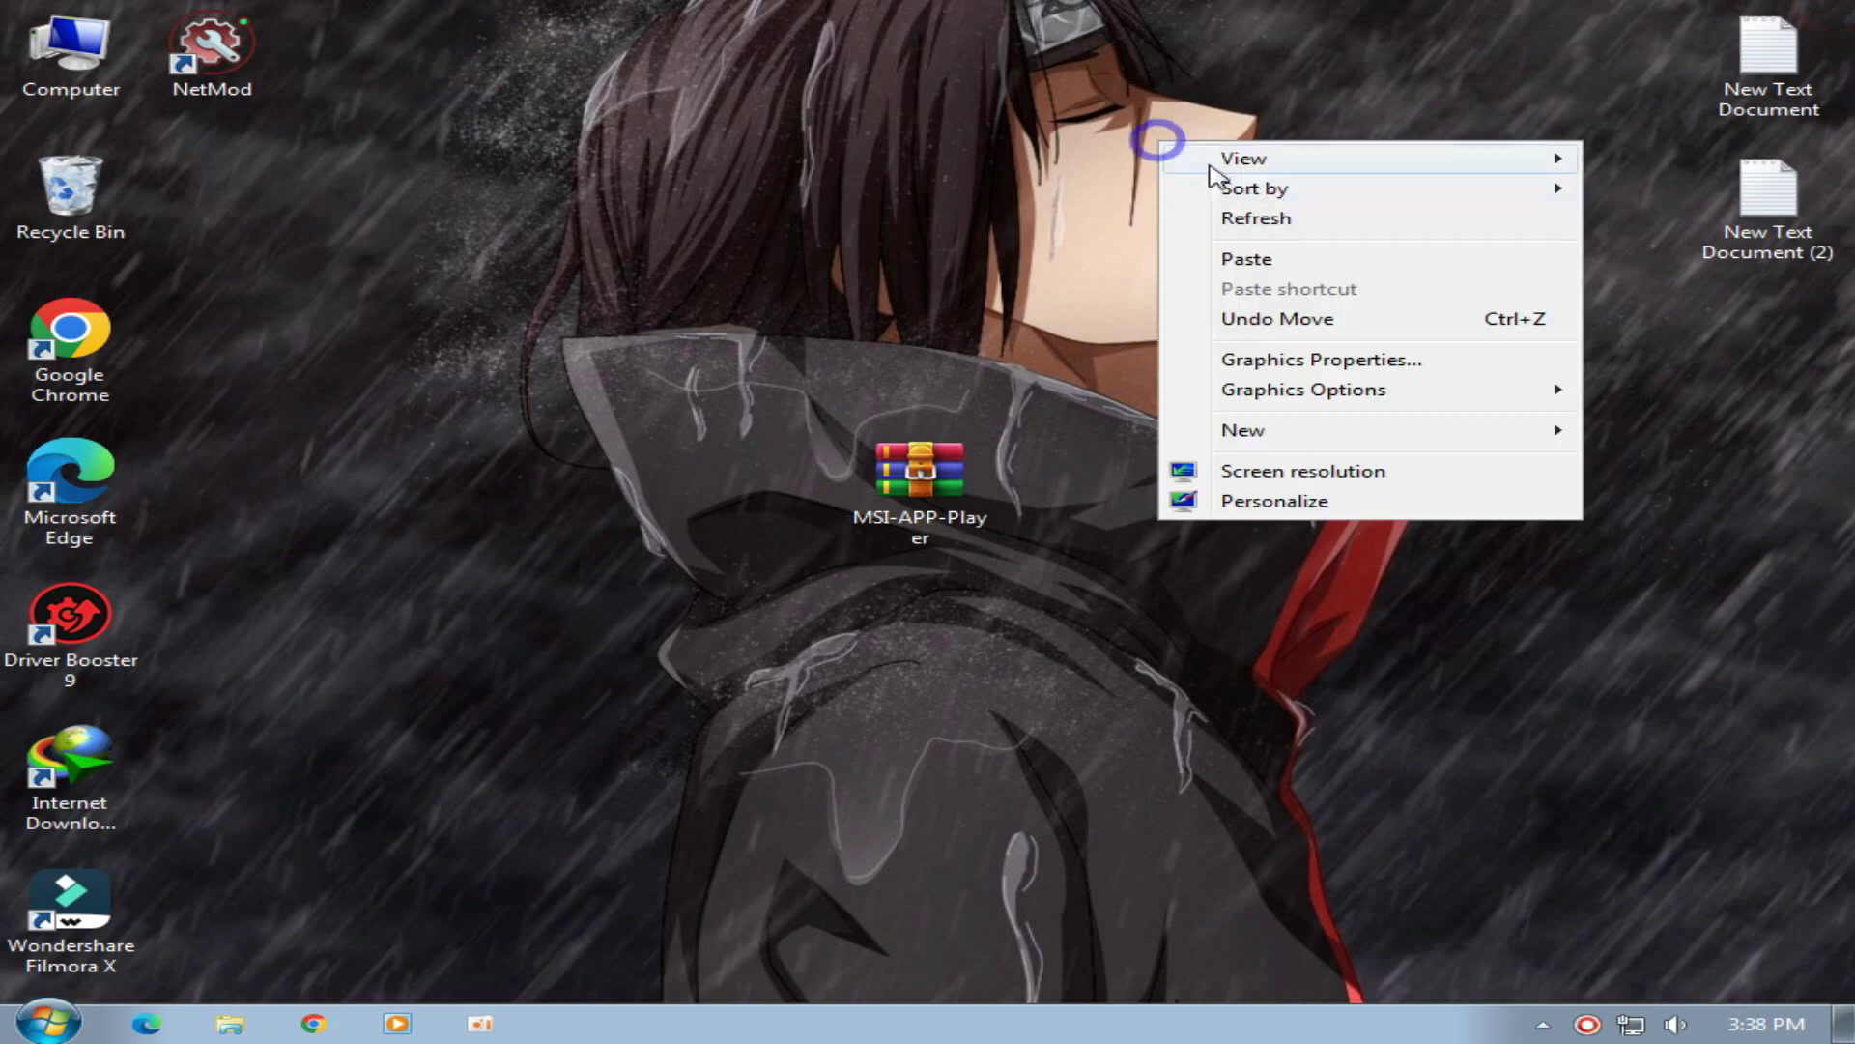
left_click(1313, 215)
left_click_drag(684, 343, 1255, 663)
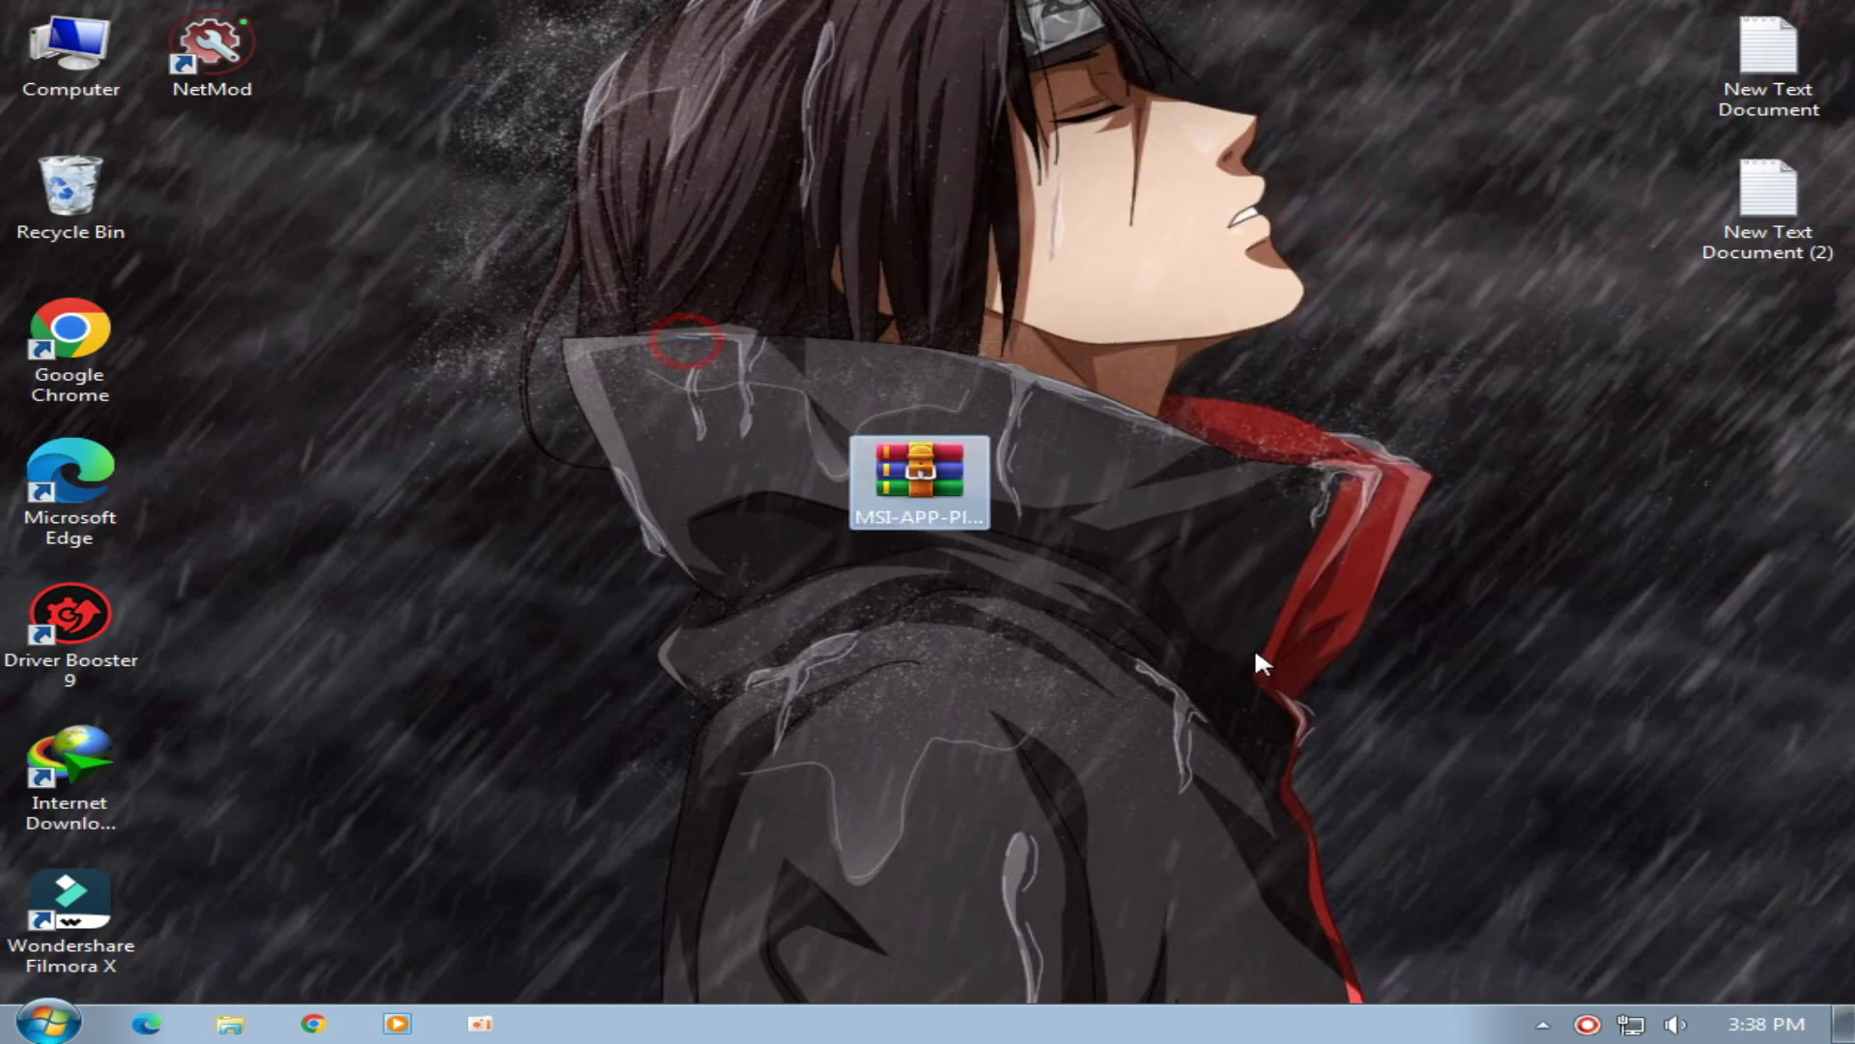
Check the file properties of the MSI-APP-Player archive on the desktop, close them and refresh the desktop.
left_click(888, 491)
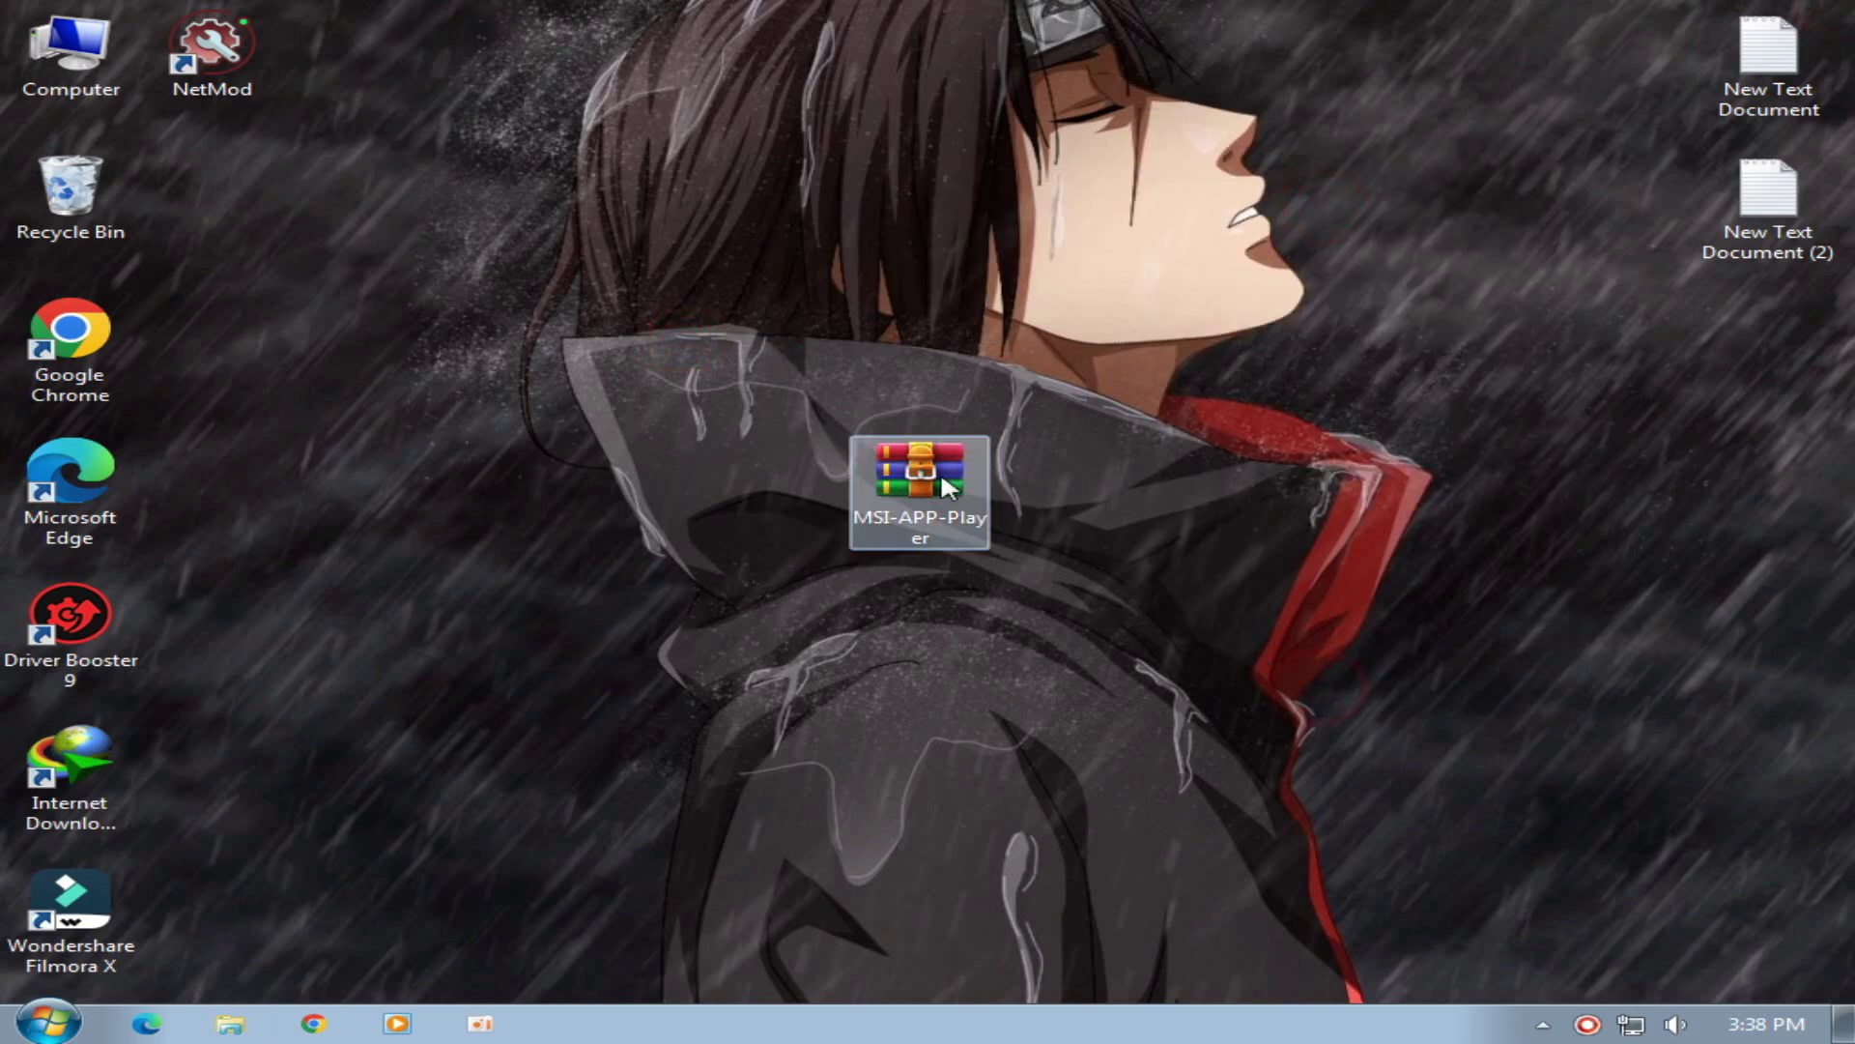
right_click(947, 488)
left_click(1072, 991)
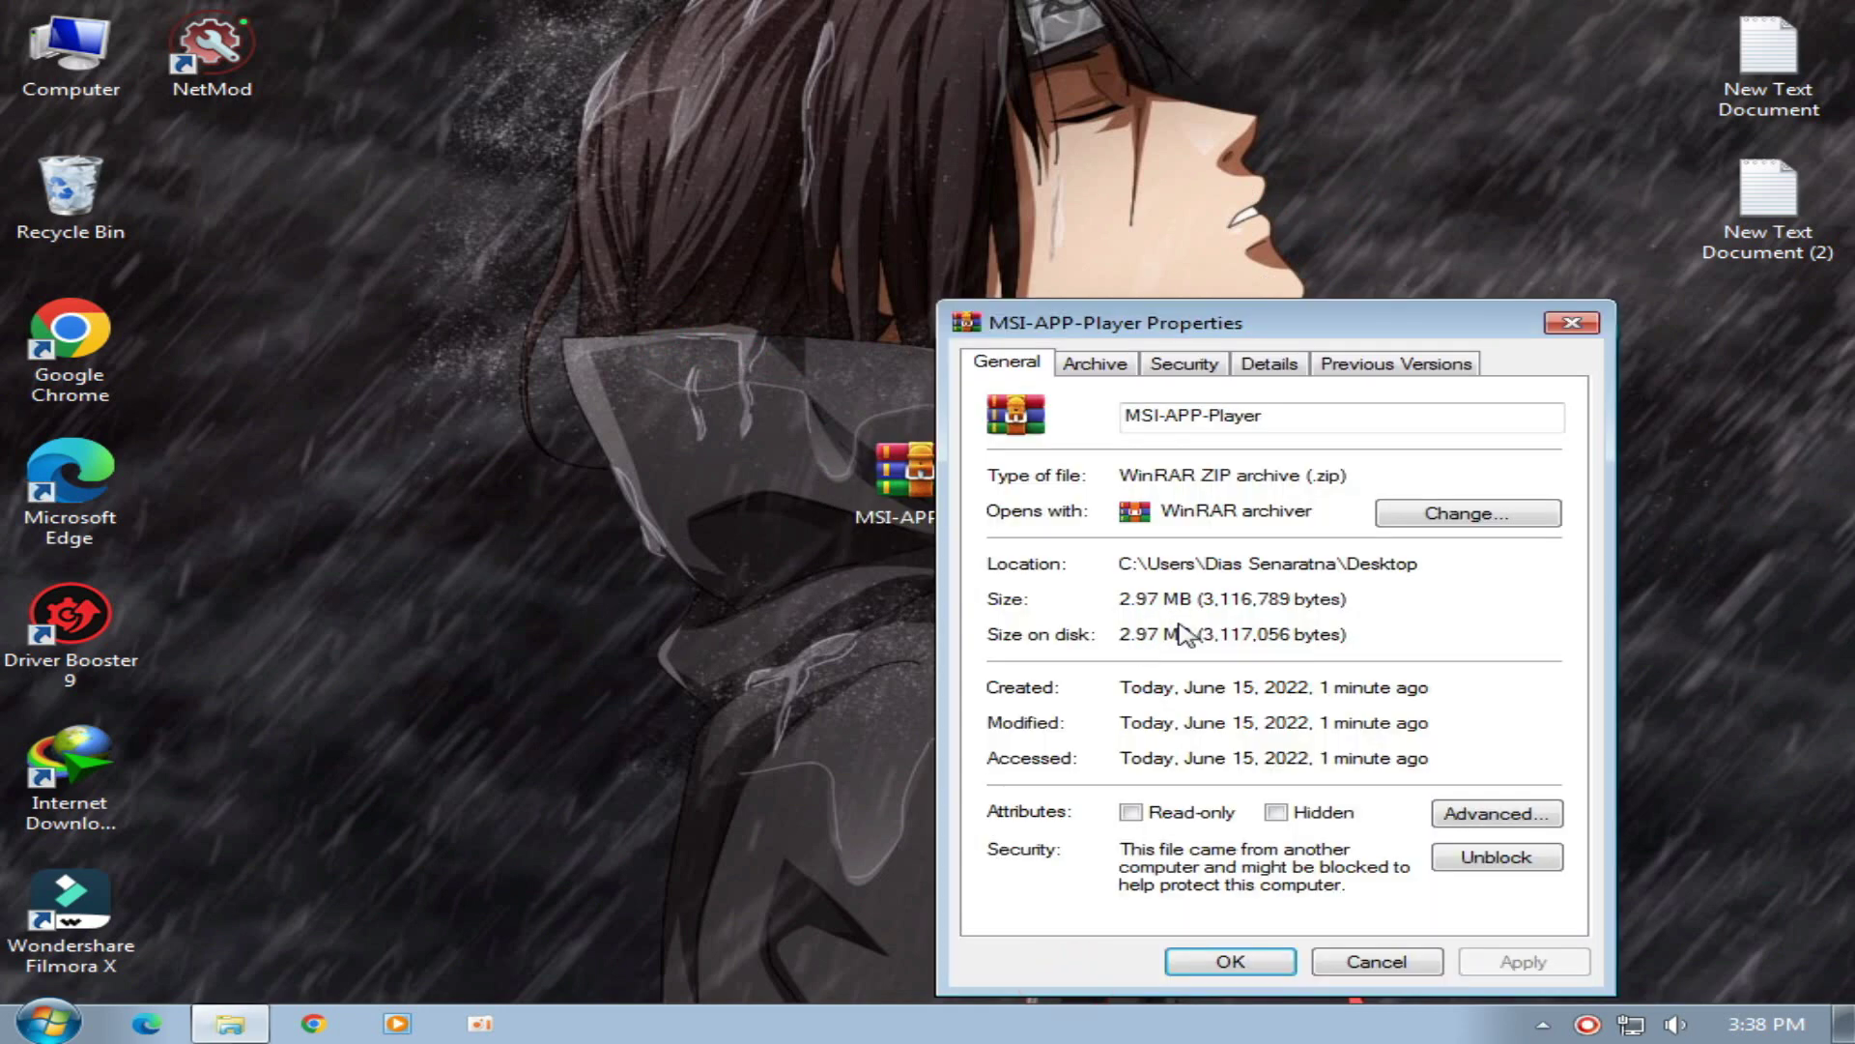
left_click(1573, 323)
right_click(1416, 281)
left_click(1525, 362)
Extract the MSI-APP-Player archive directly onto the desktop and move the extracted MSI APP Player installer near the archive.
right_click(878, 454)
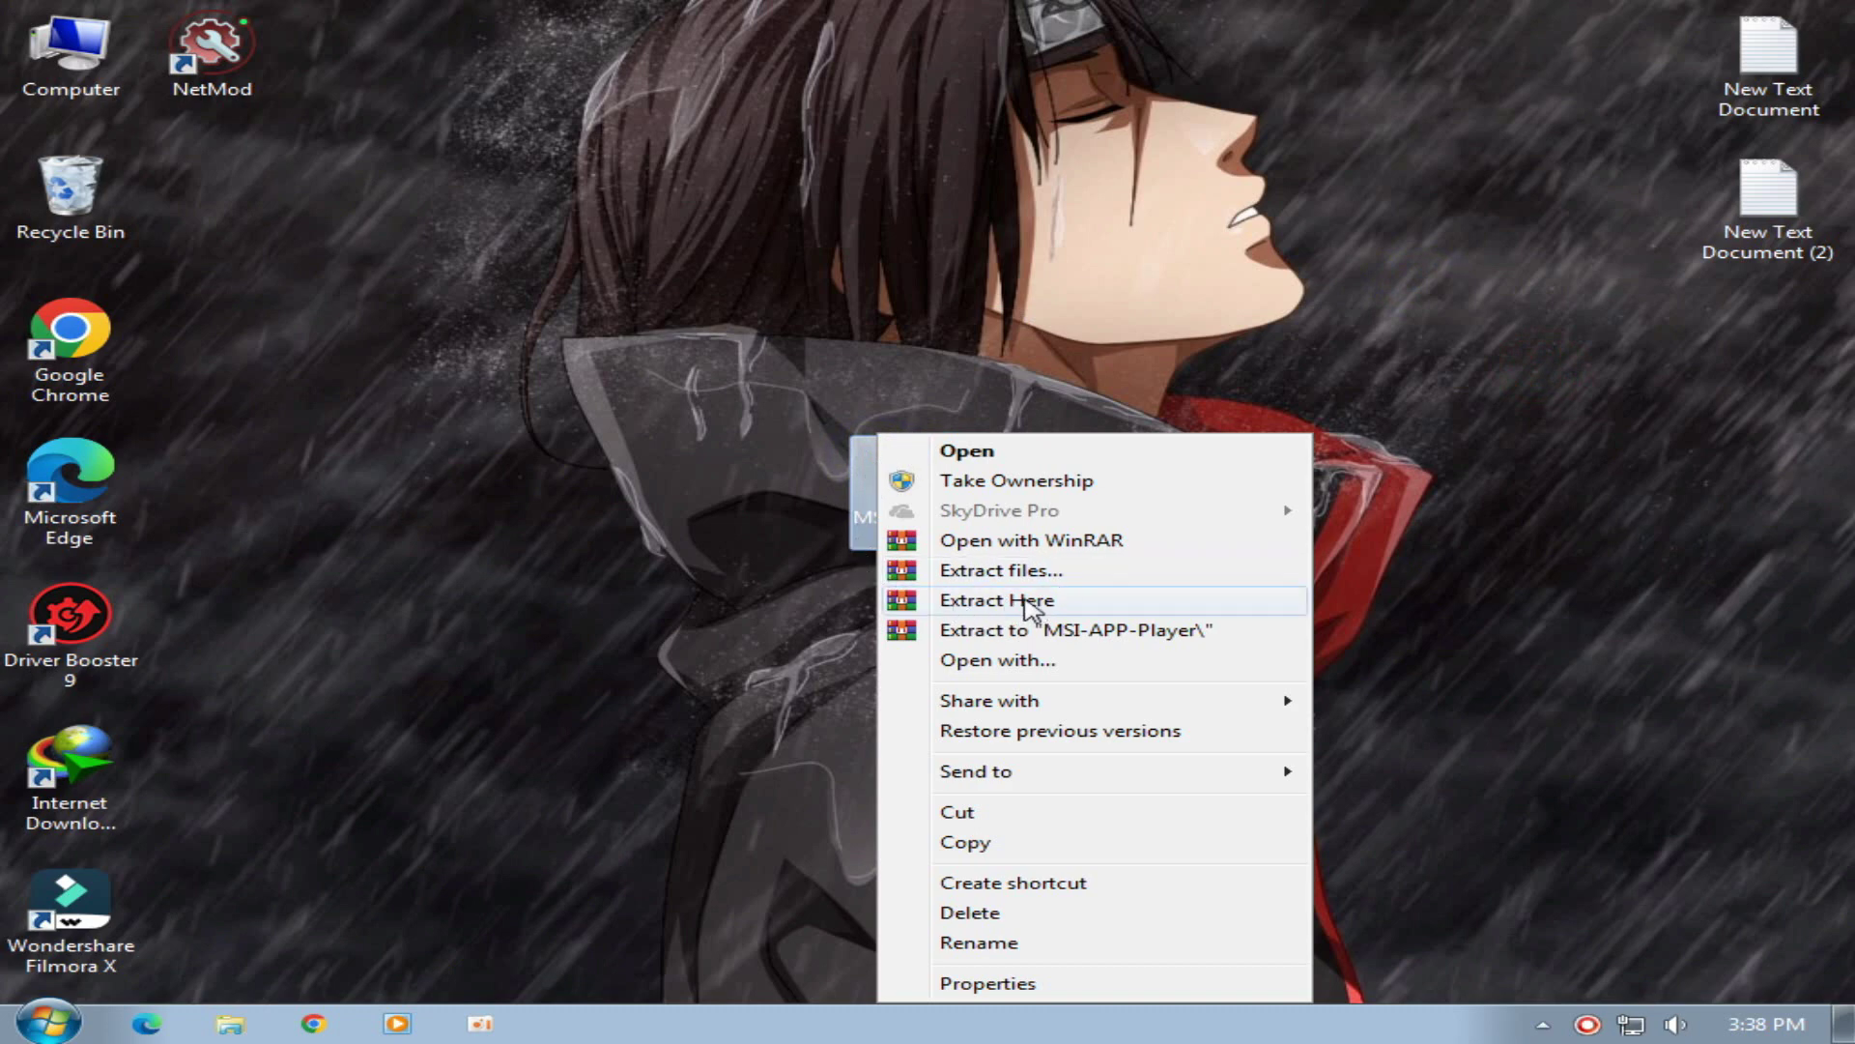
left_click(1026, 599)
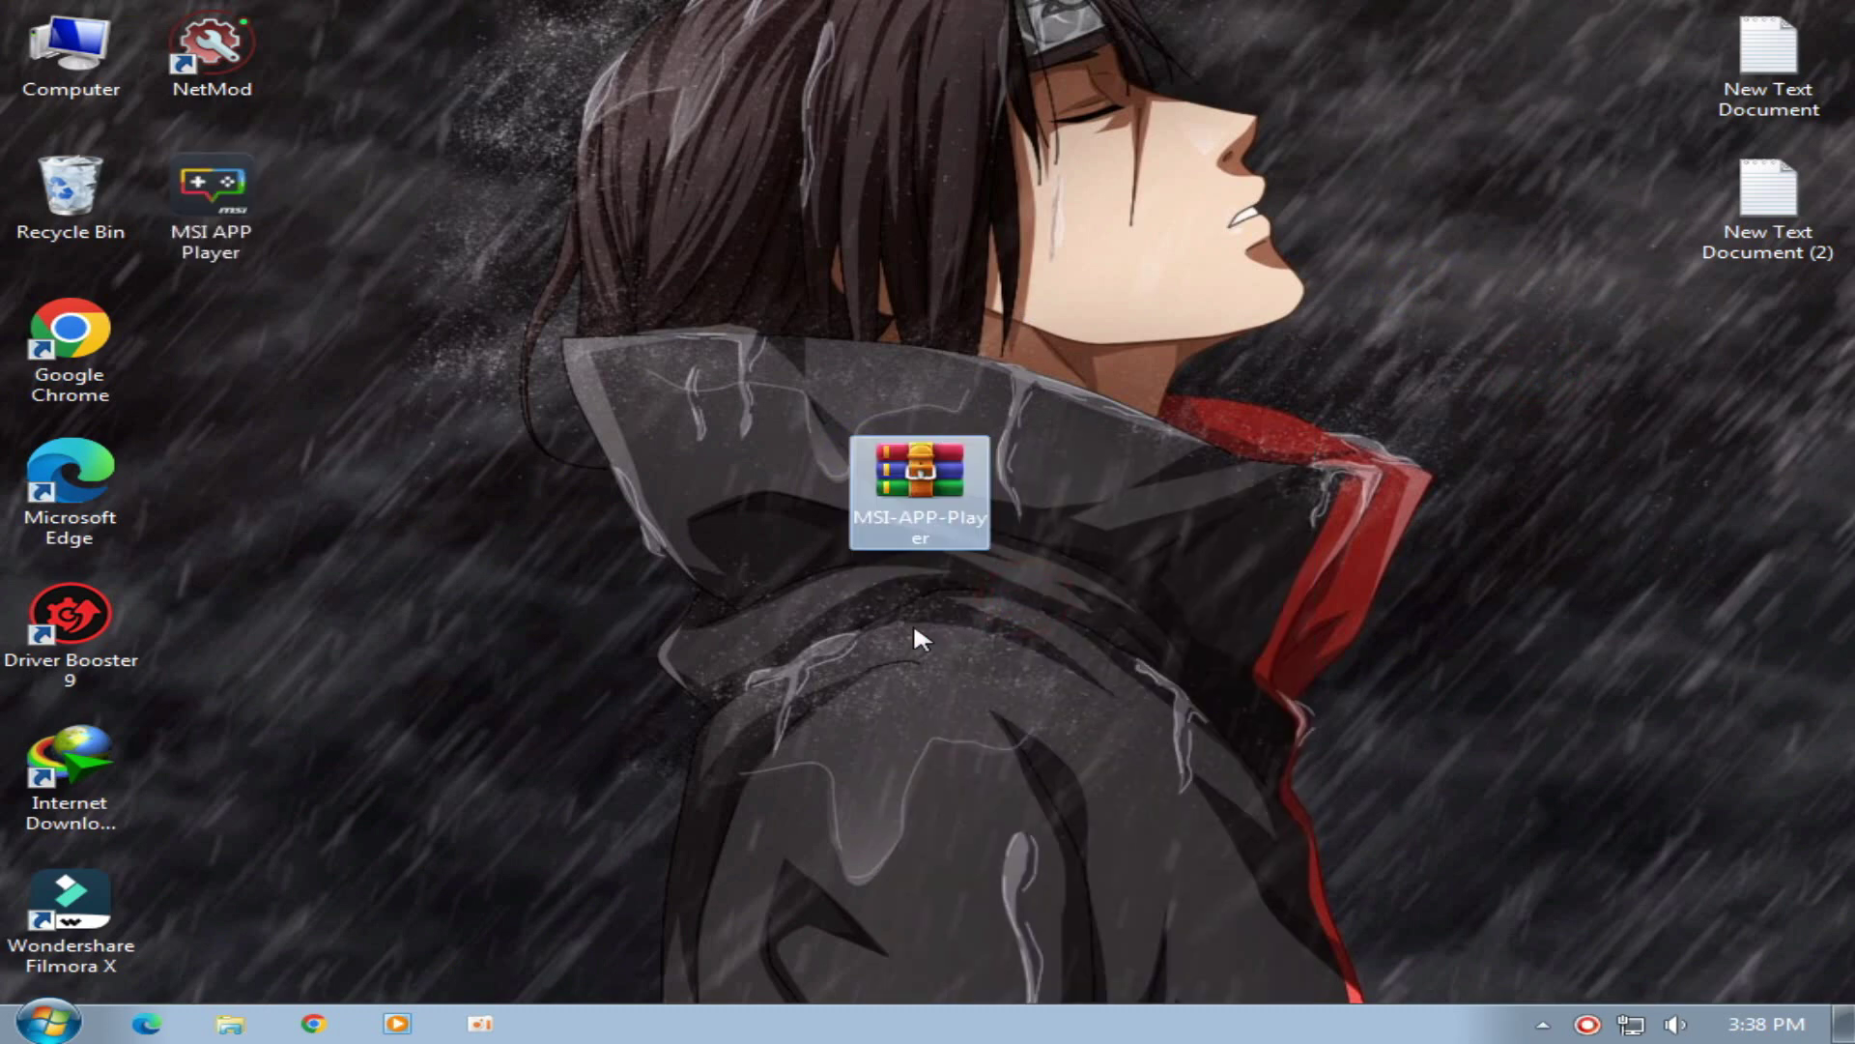
left_click_drag(211, 221, 778, 220)
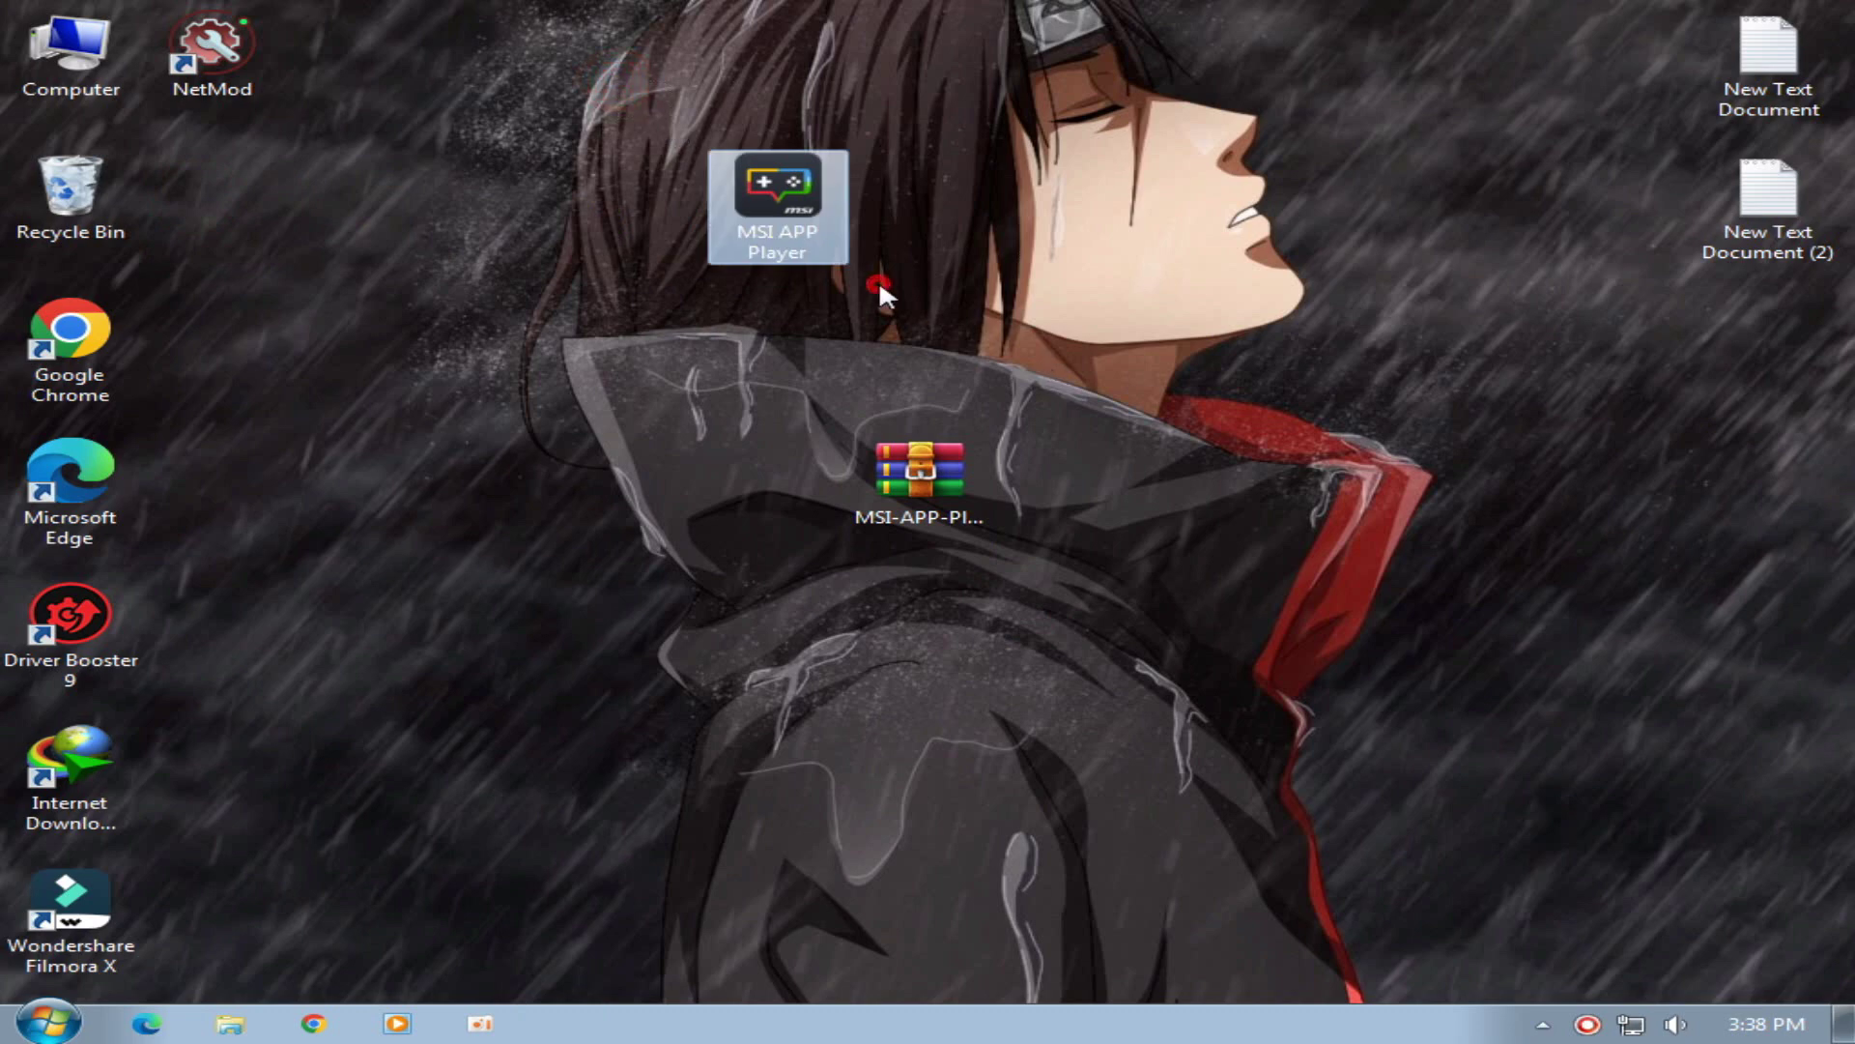
Run the extracted MSI APP Player installer as administrator.
right_click(775, 179)
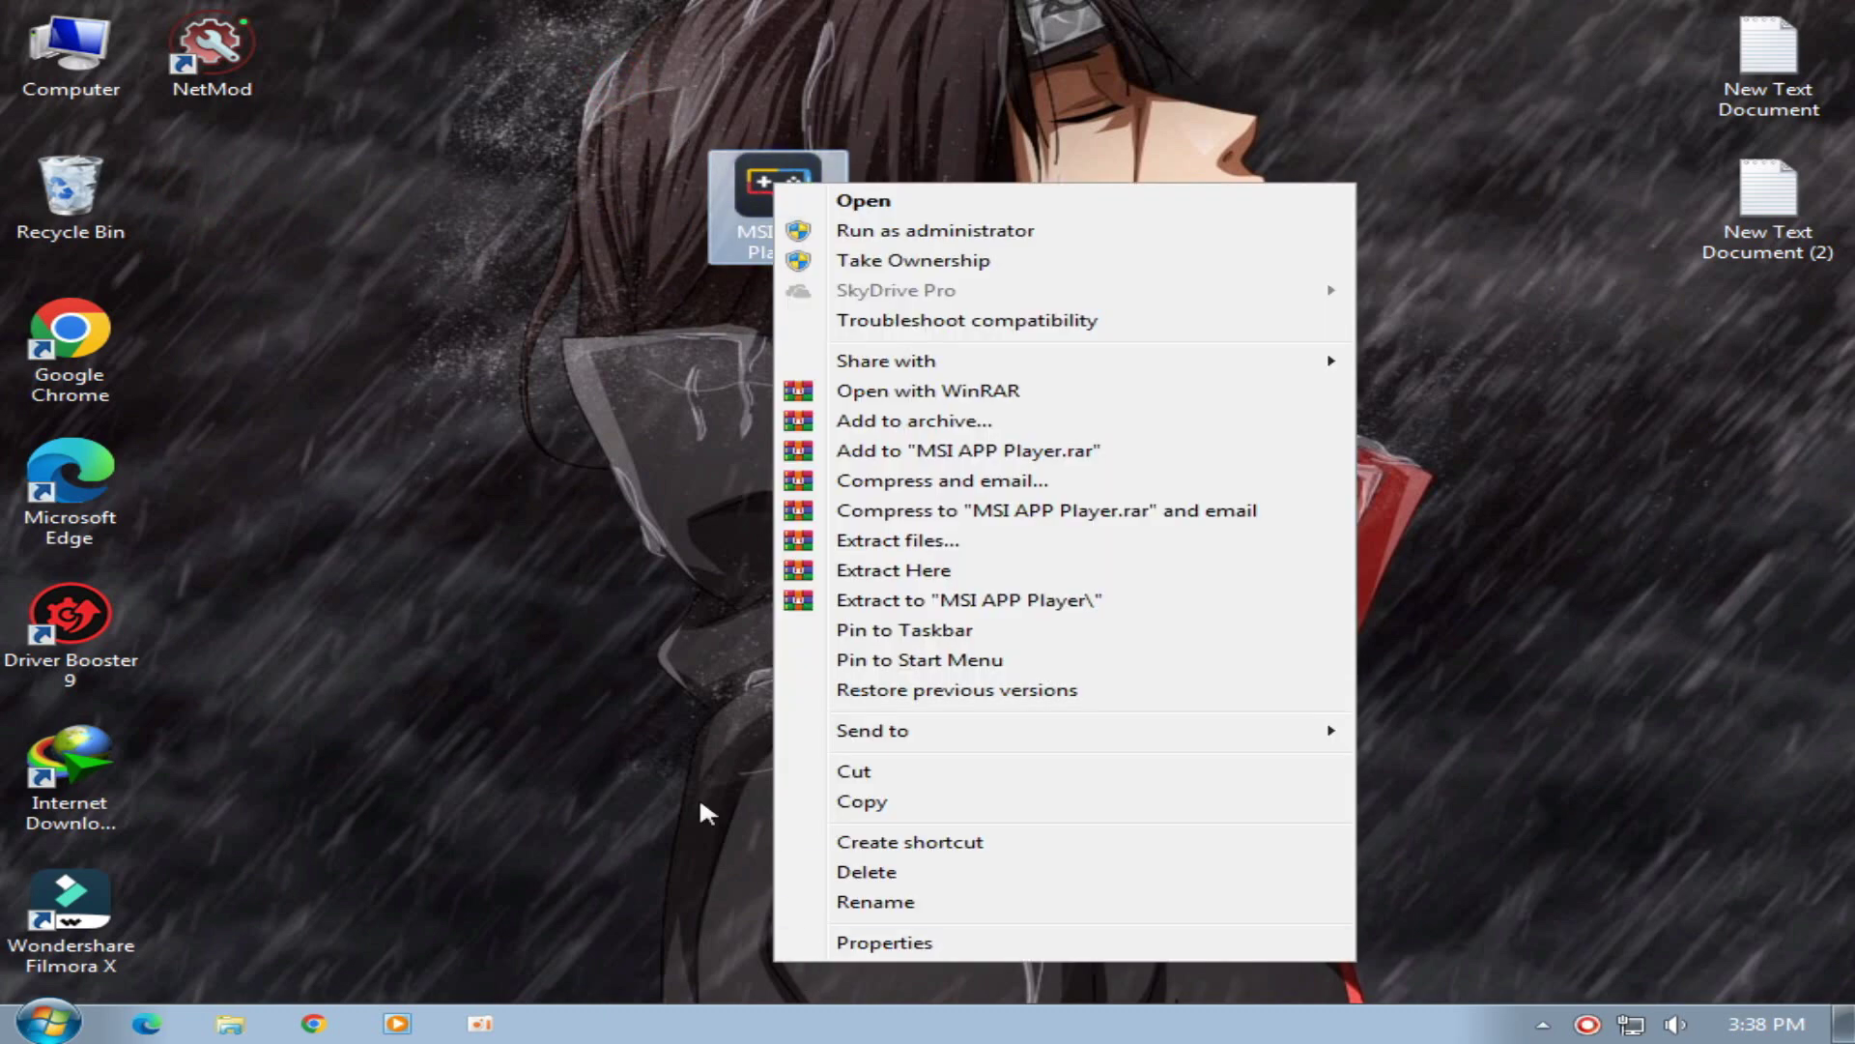
left_click(644, 685)
right_click(767, 164)
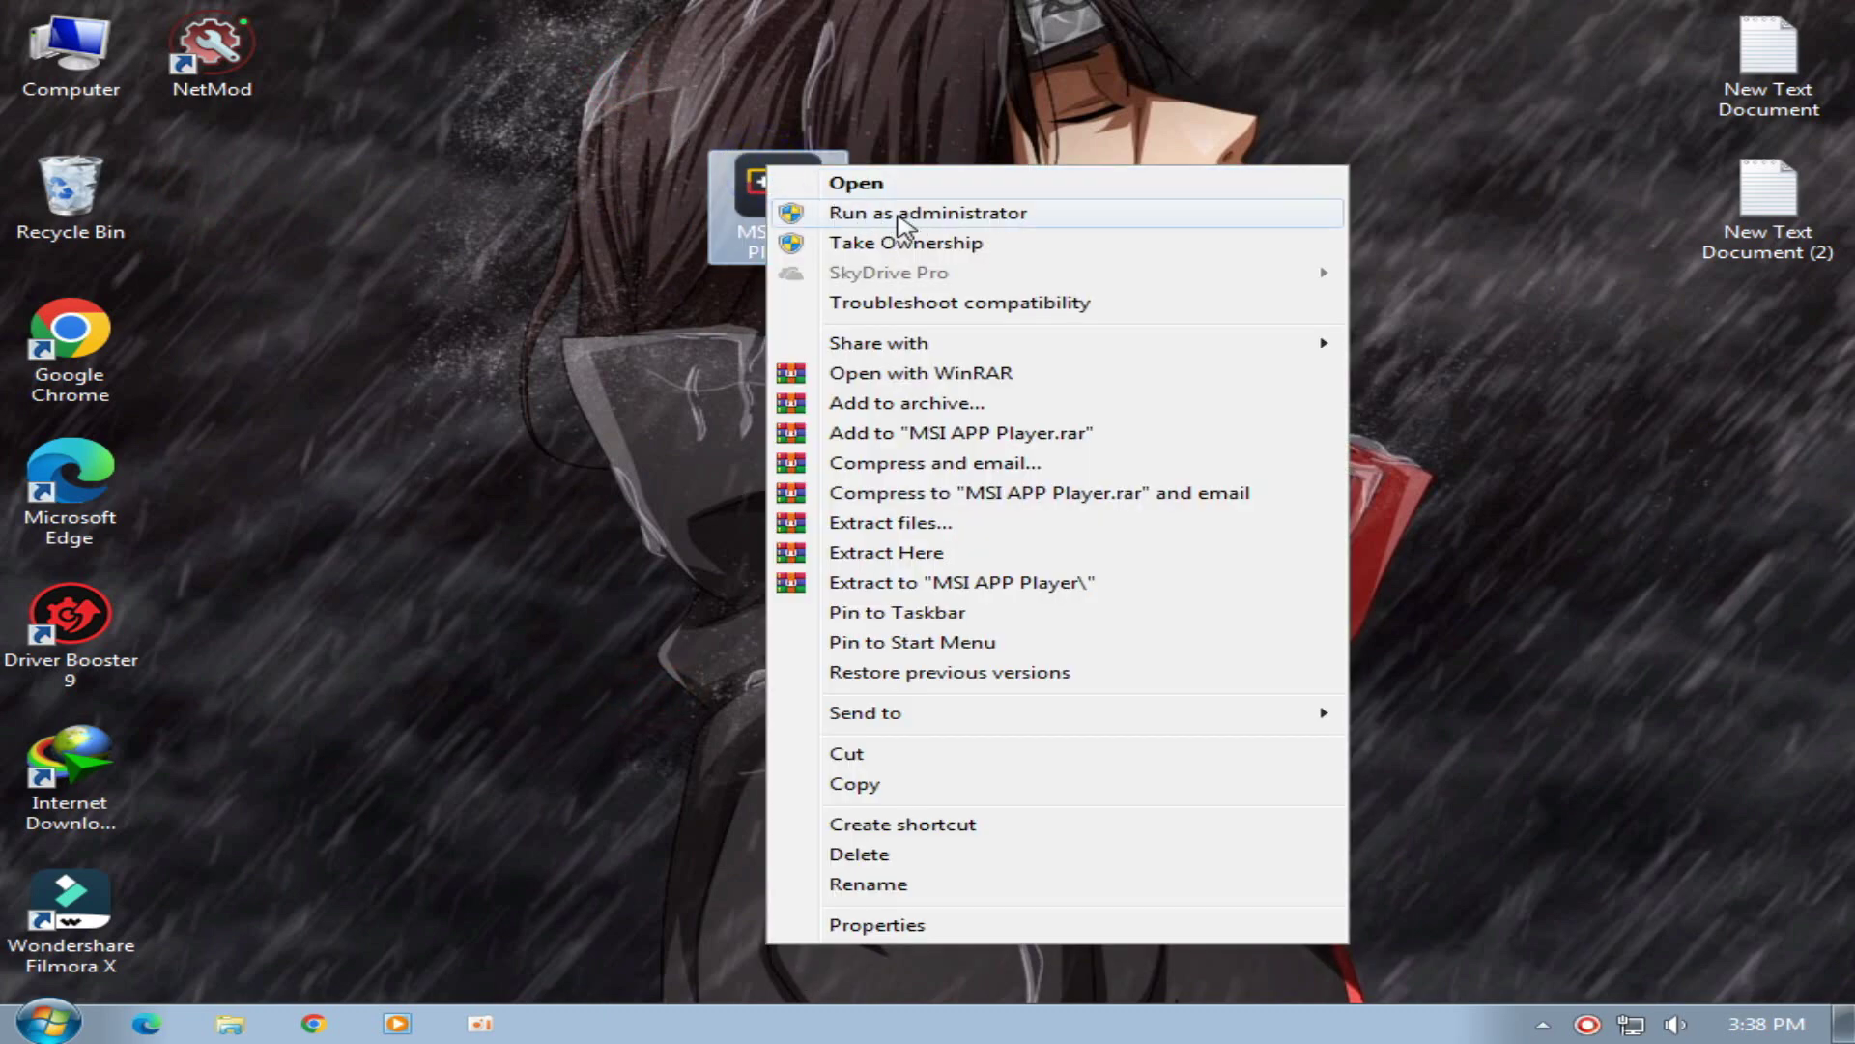
left_click(898, 213)
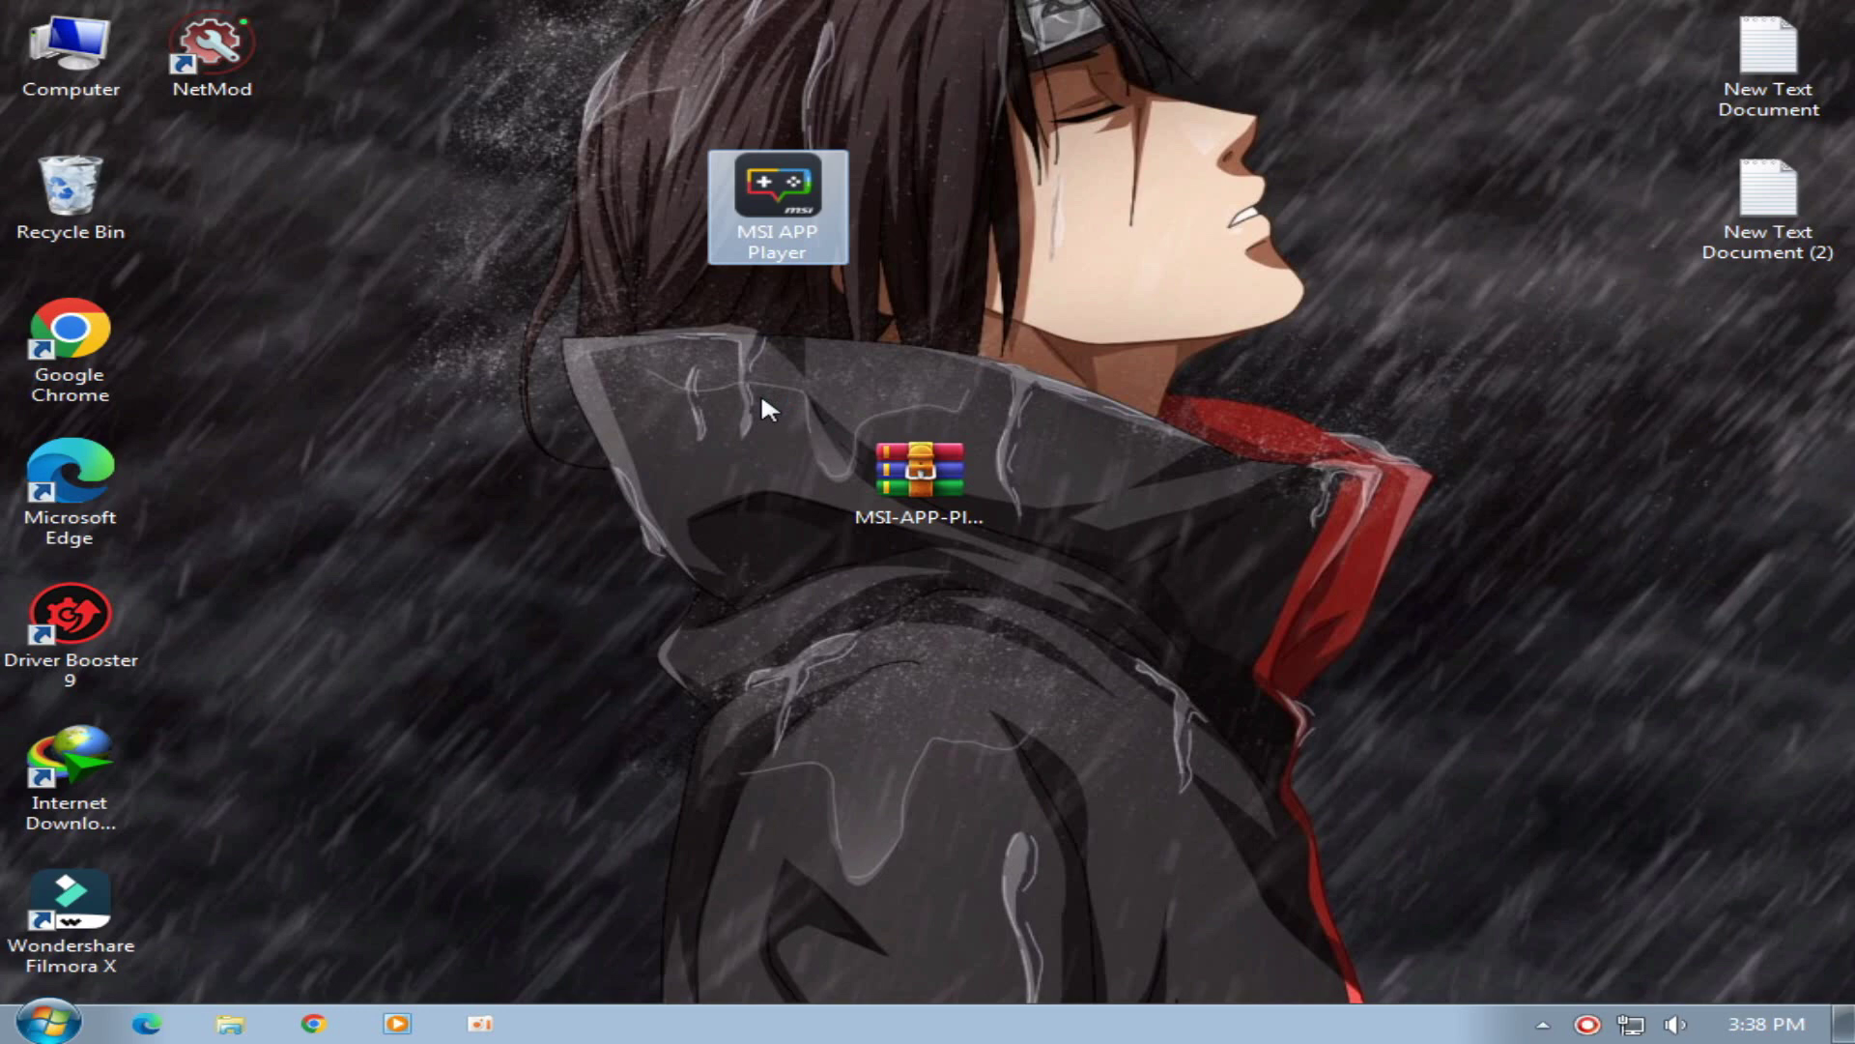
key("Return")
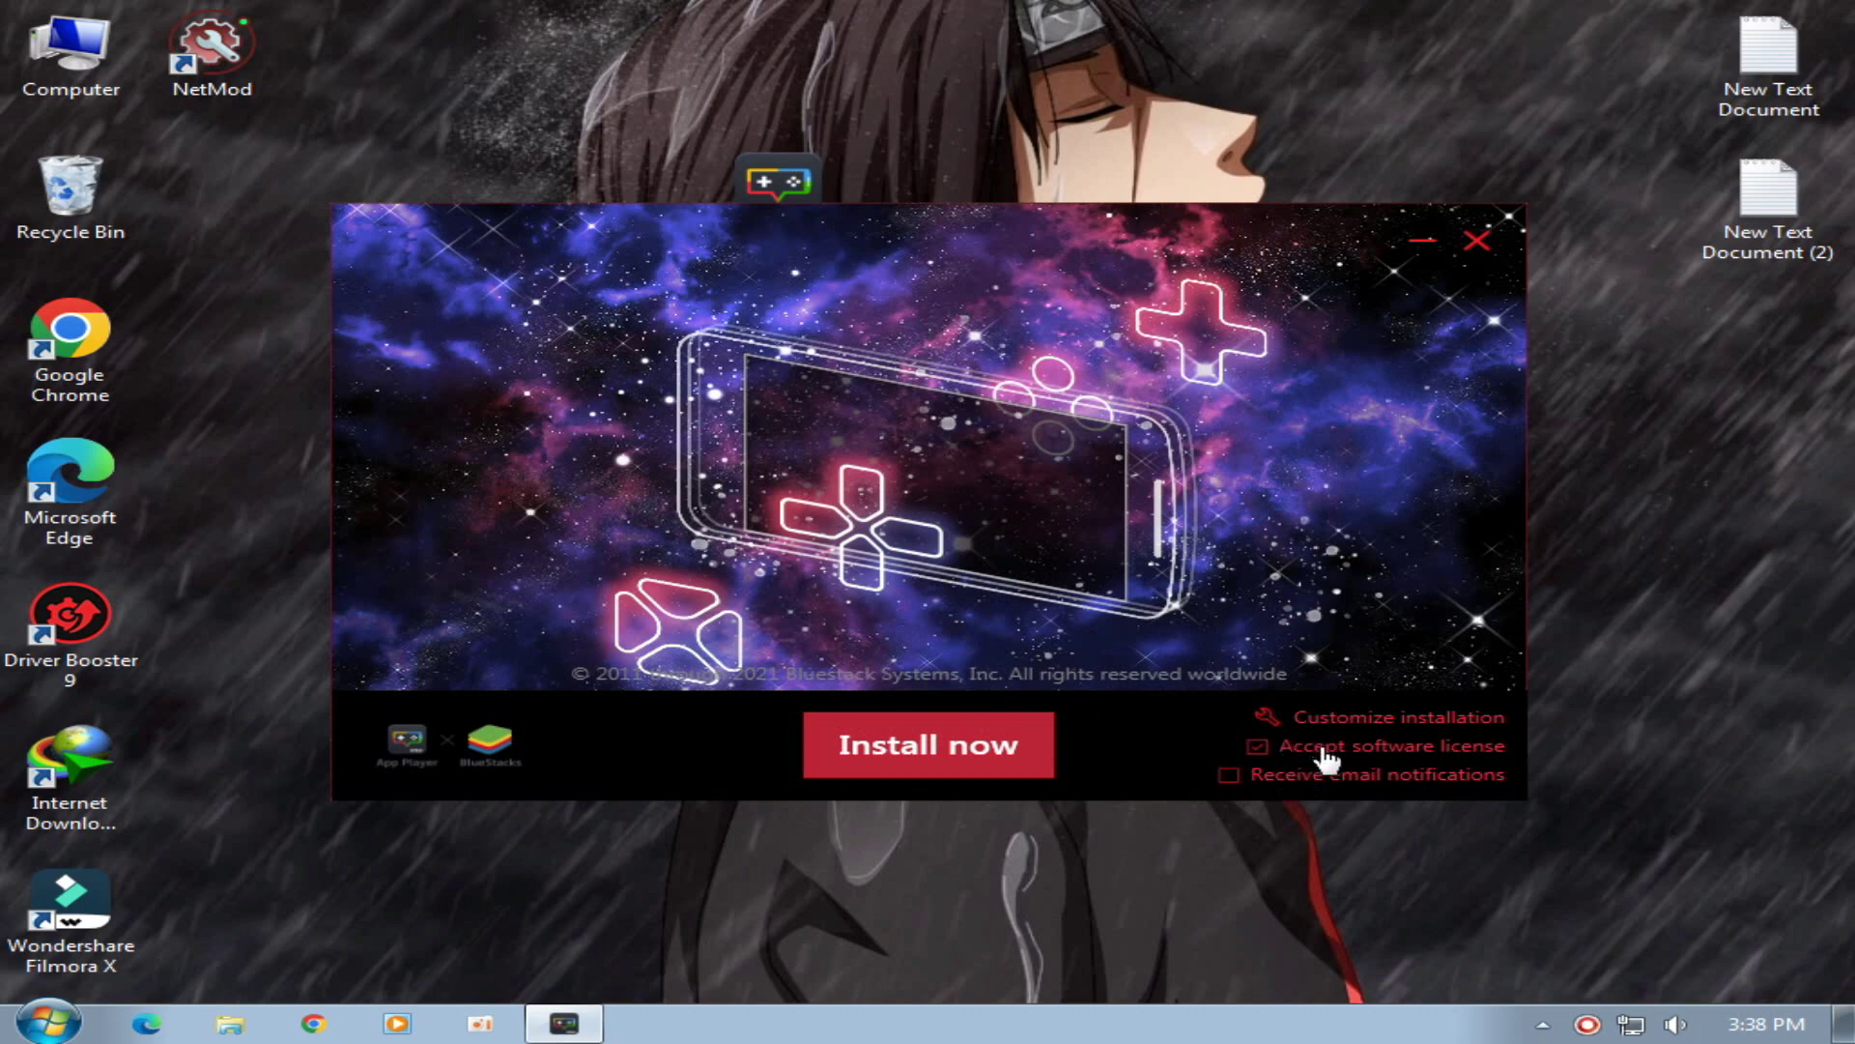
Check the data path in the customized installation options, go back and start installing MSI App Player.
left_click(1346, 734)
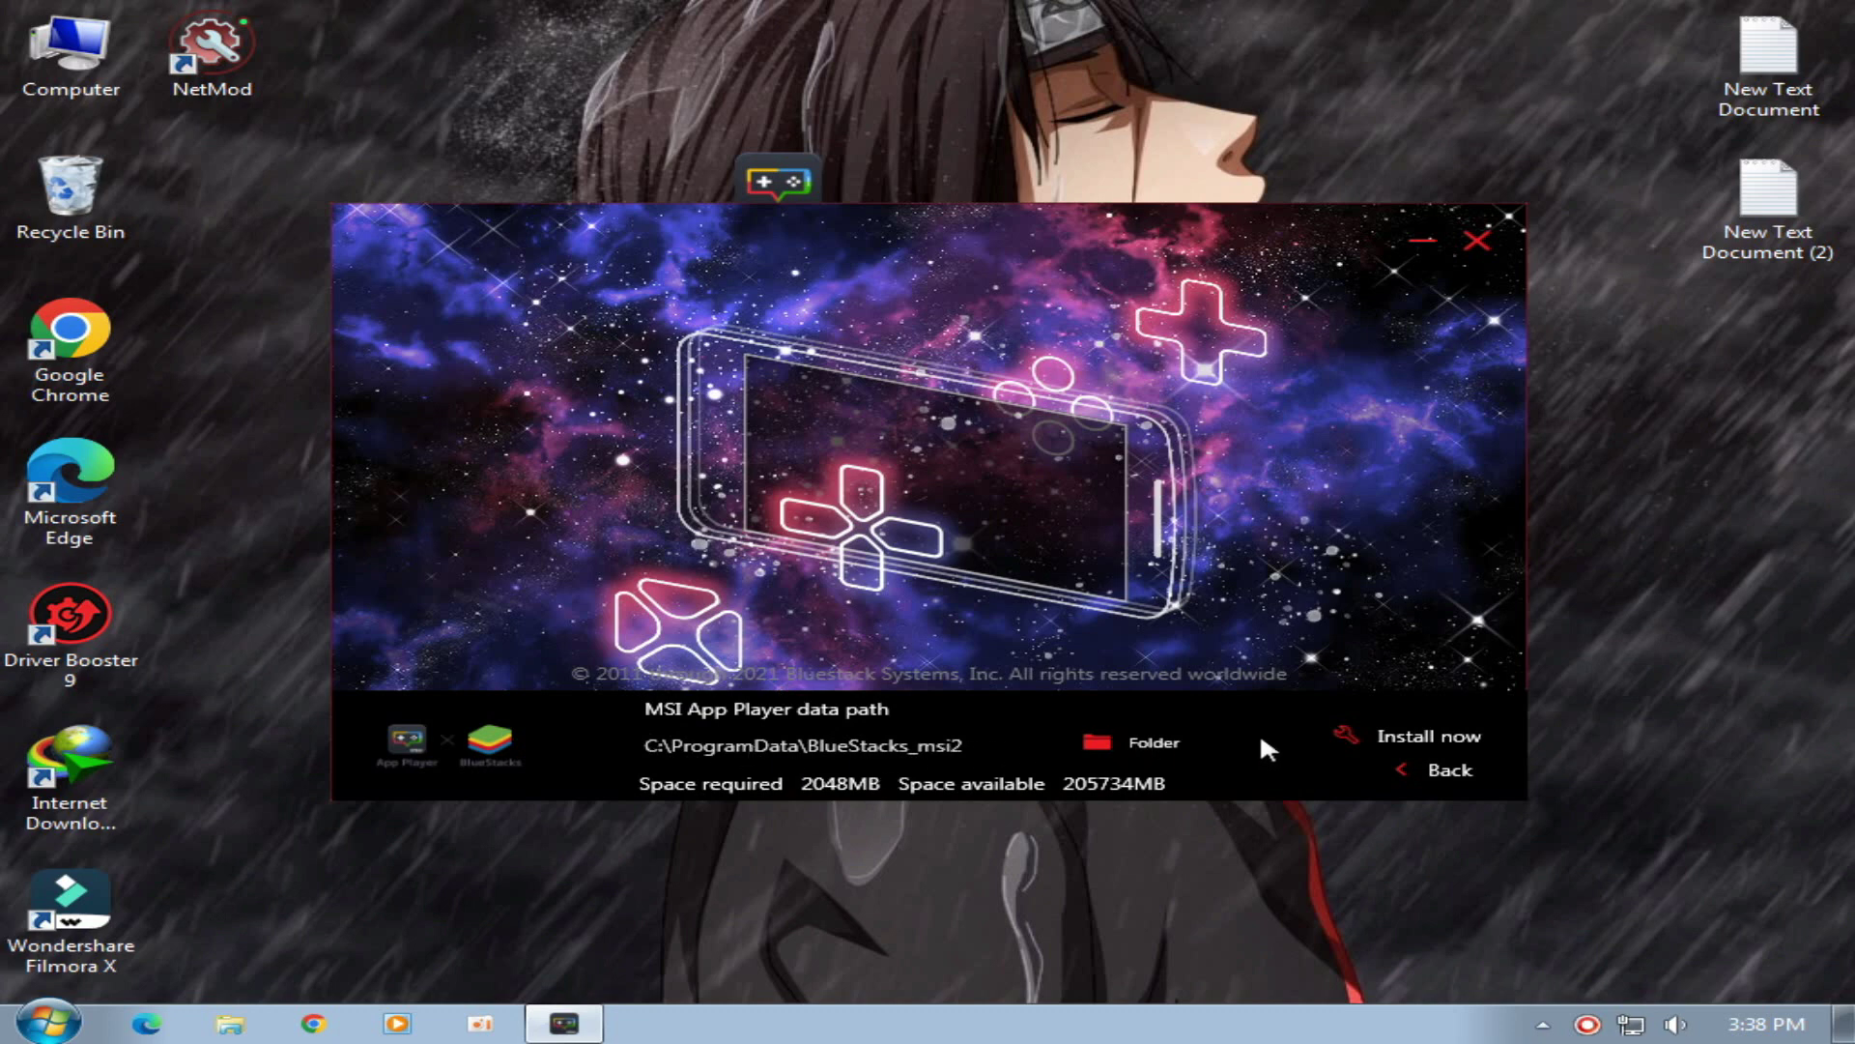
left_click(1441, 763)
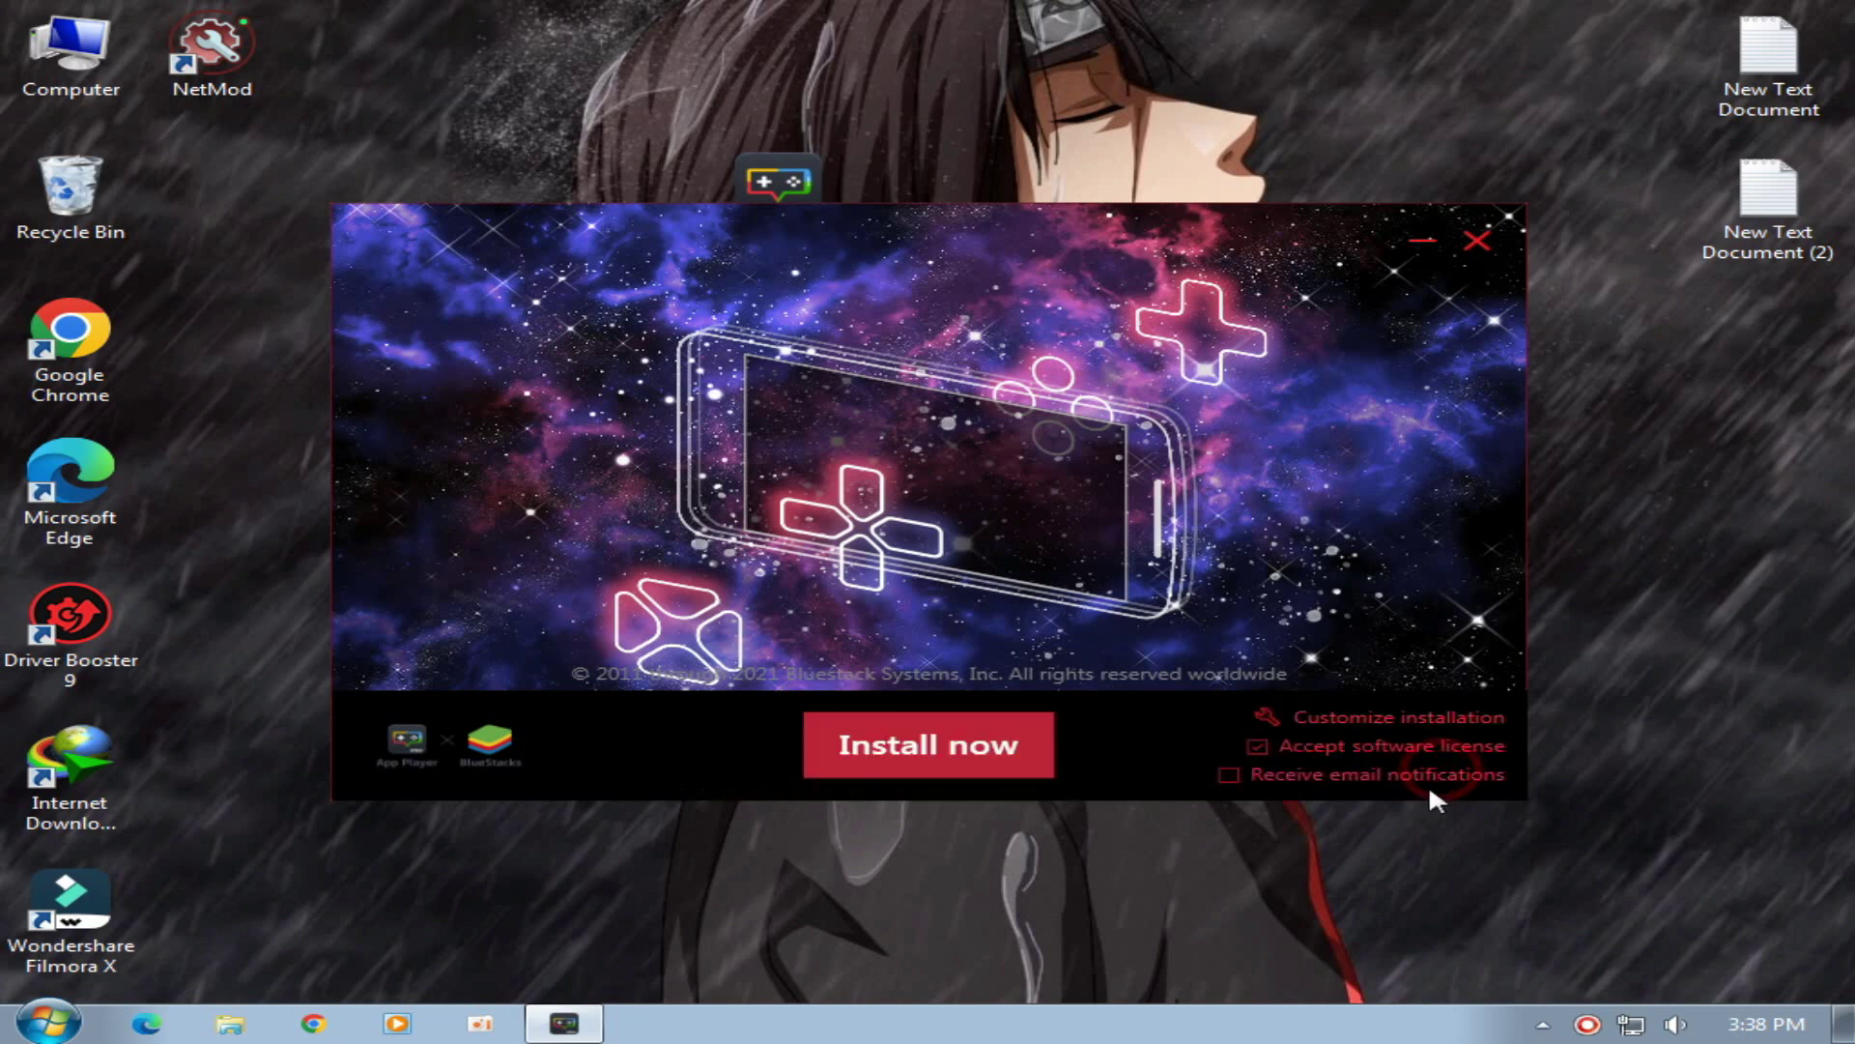
left_click(961, 763)
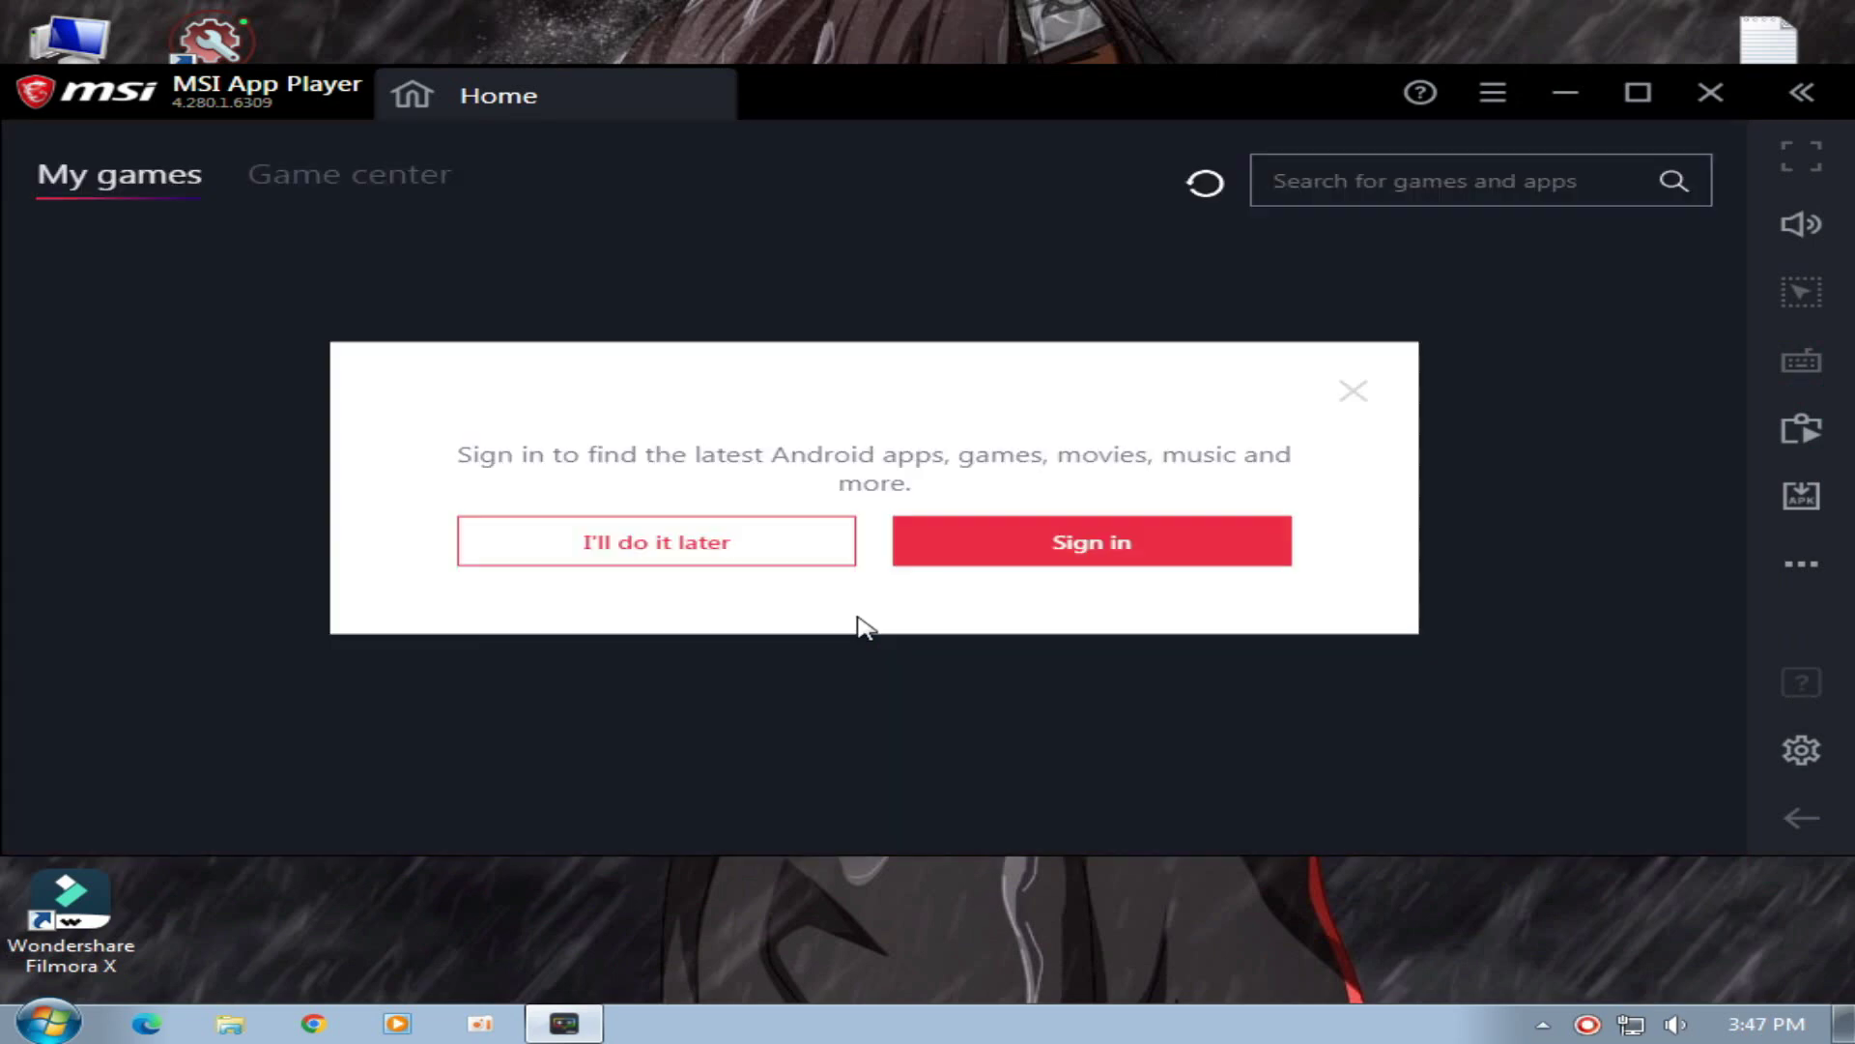
Postpone the sign-in in MSI App Player and go through the introductory tips to reach the home screen.
left_click(708, 558)
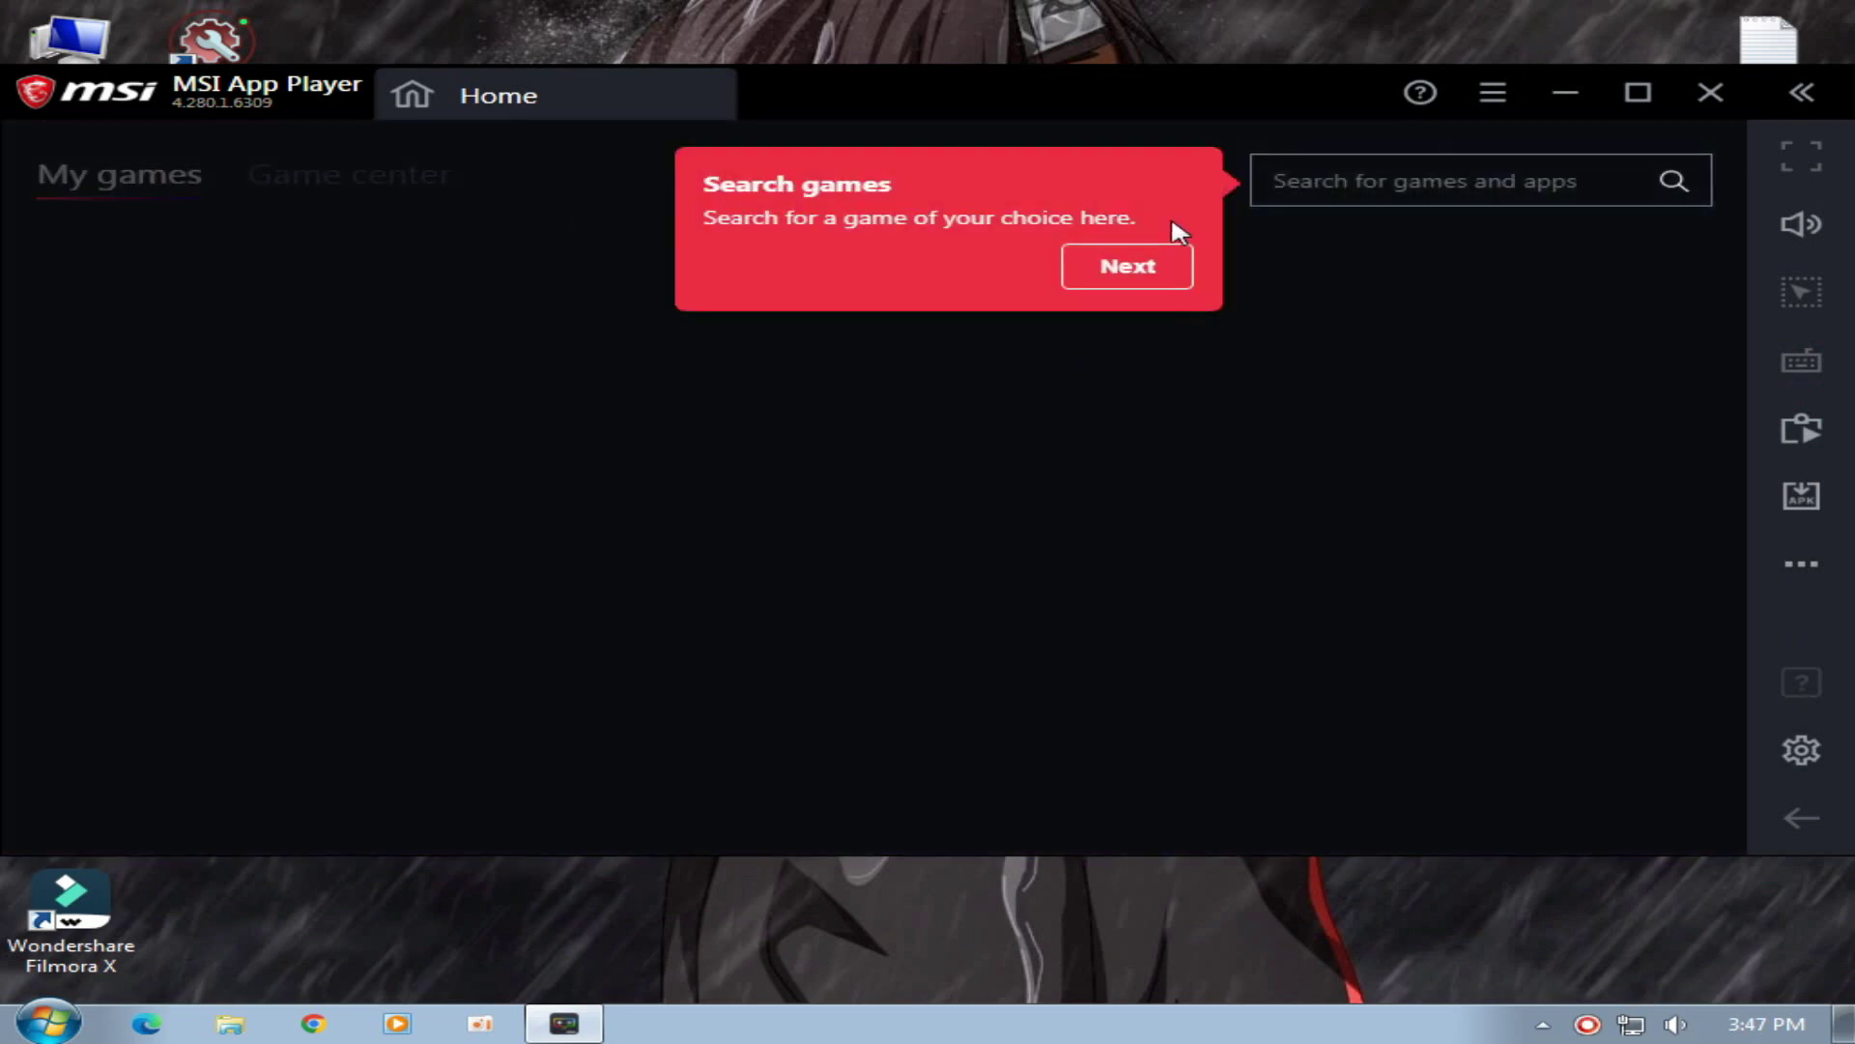
left_click(1127, 267)
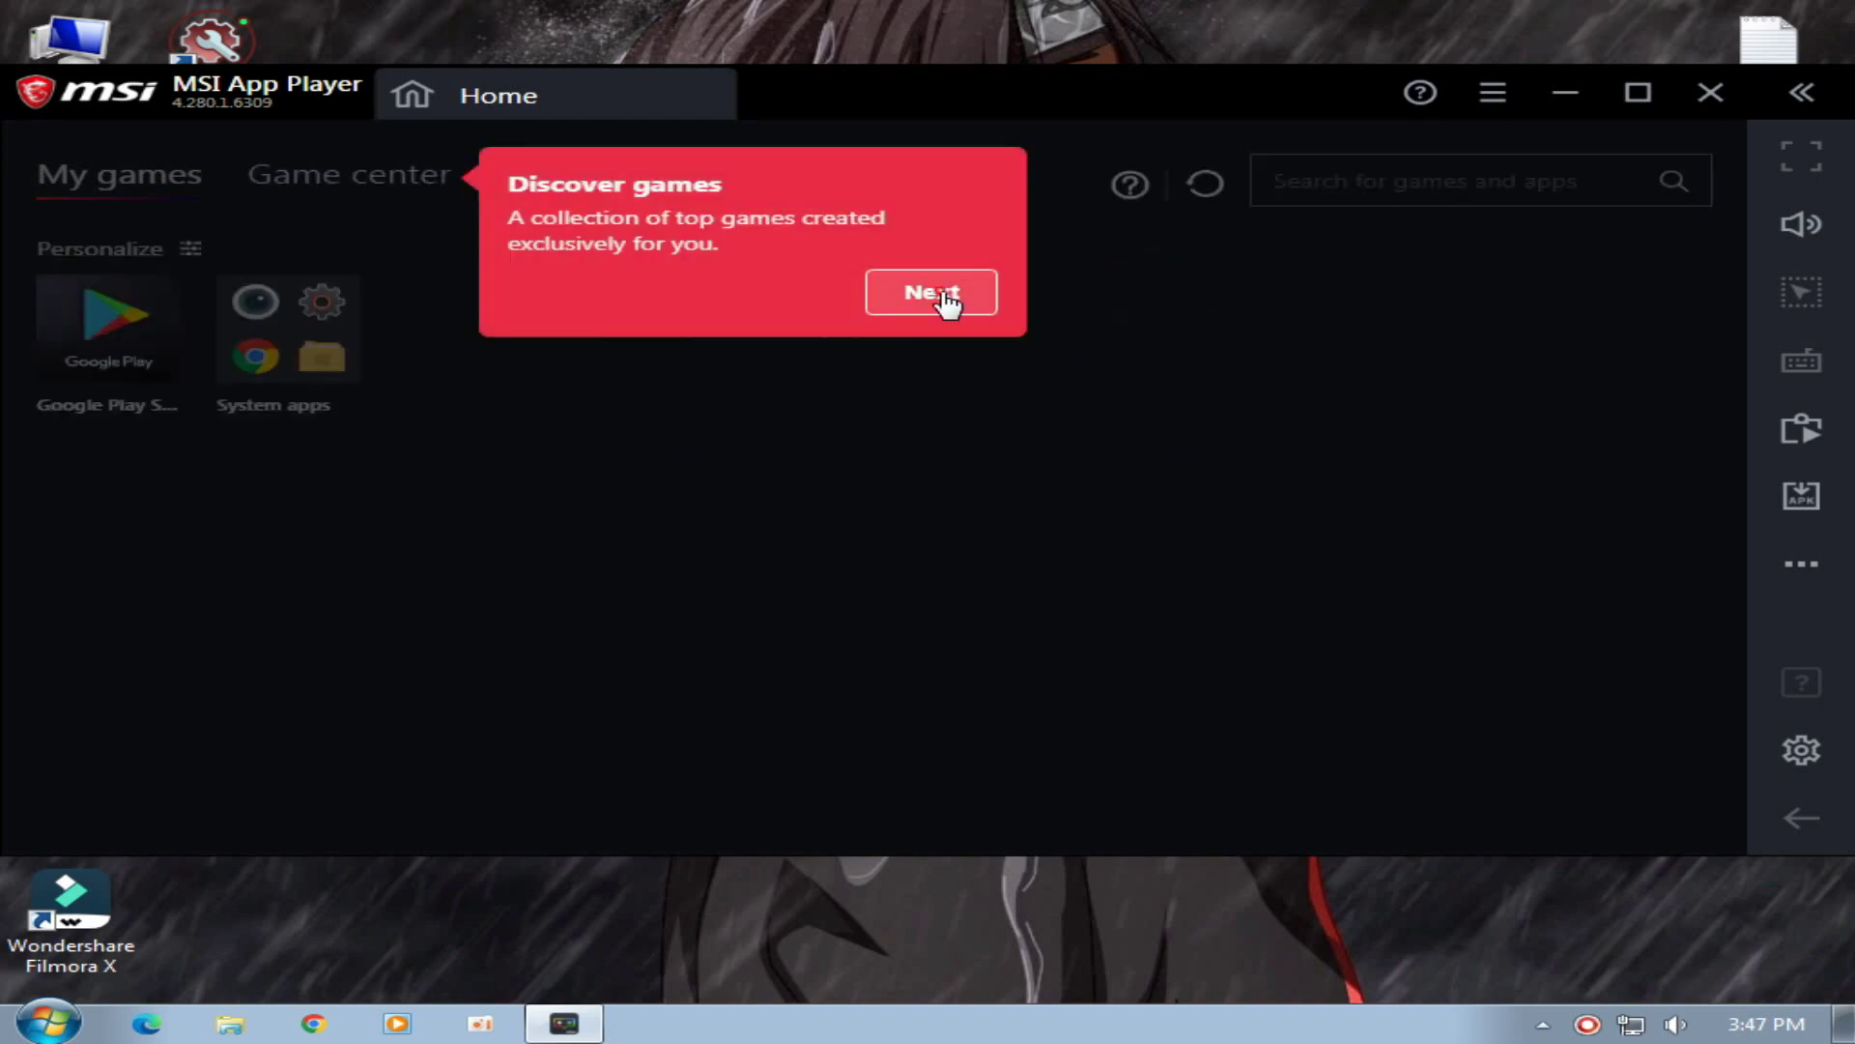
left_click(942, 292)
left_click(676, 275)
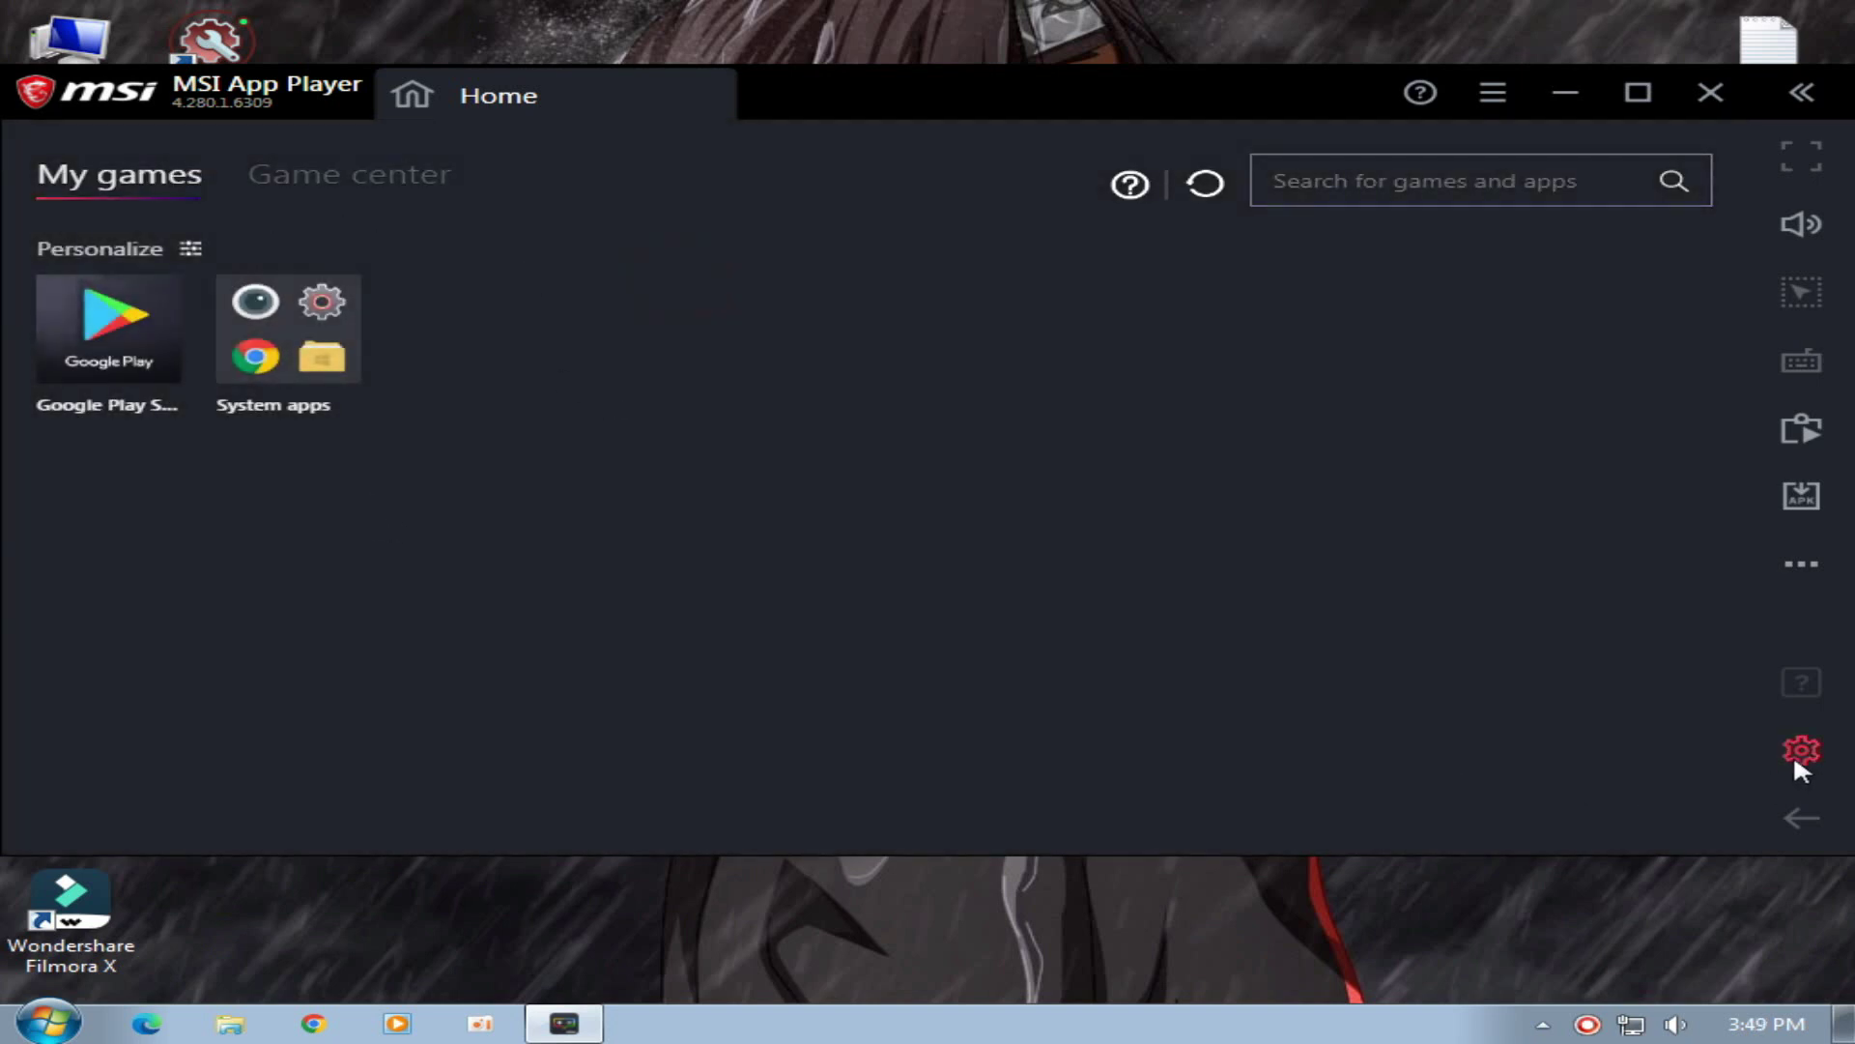
In the engine settings, set the RAM to Medium (2 GB) and the graphics renderer to DirectX.
left_click(1799, 752)
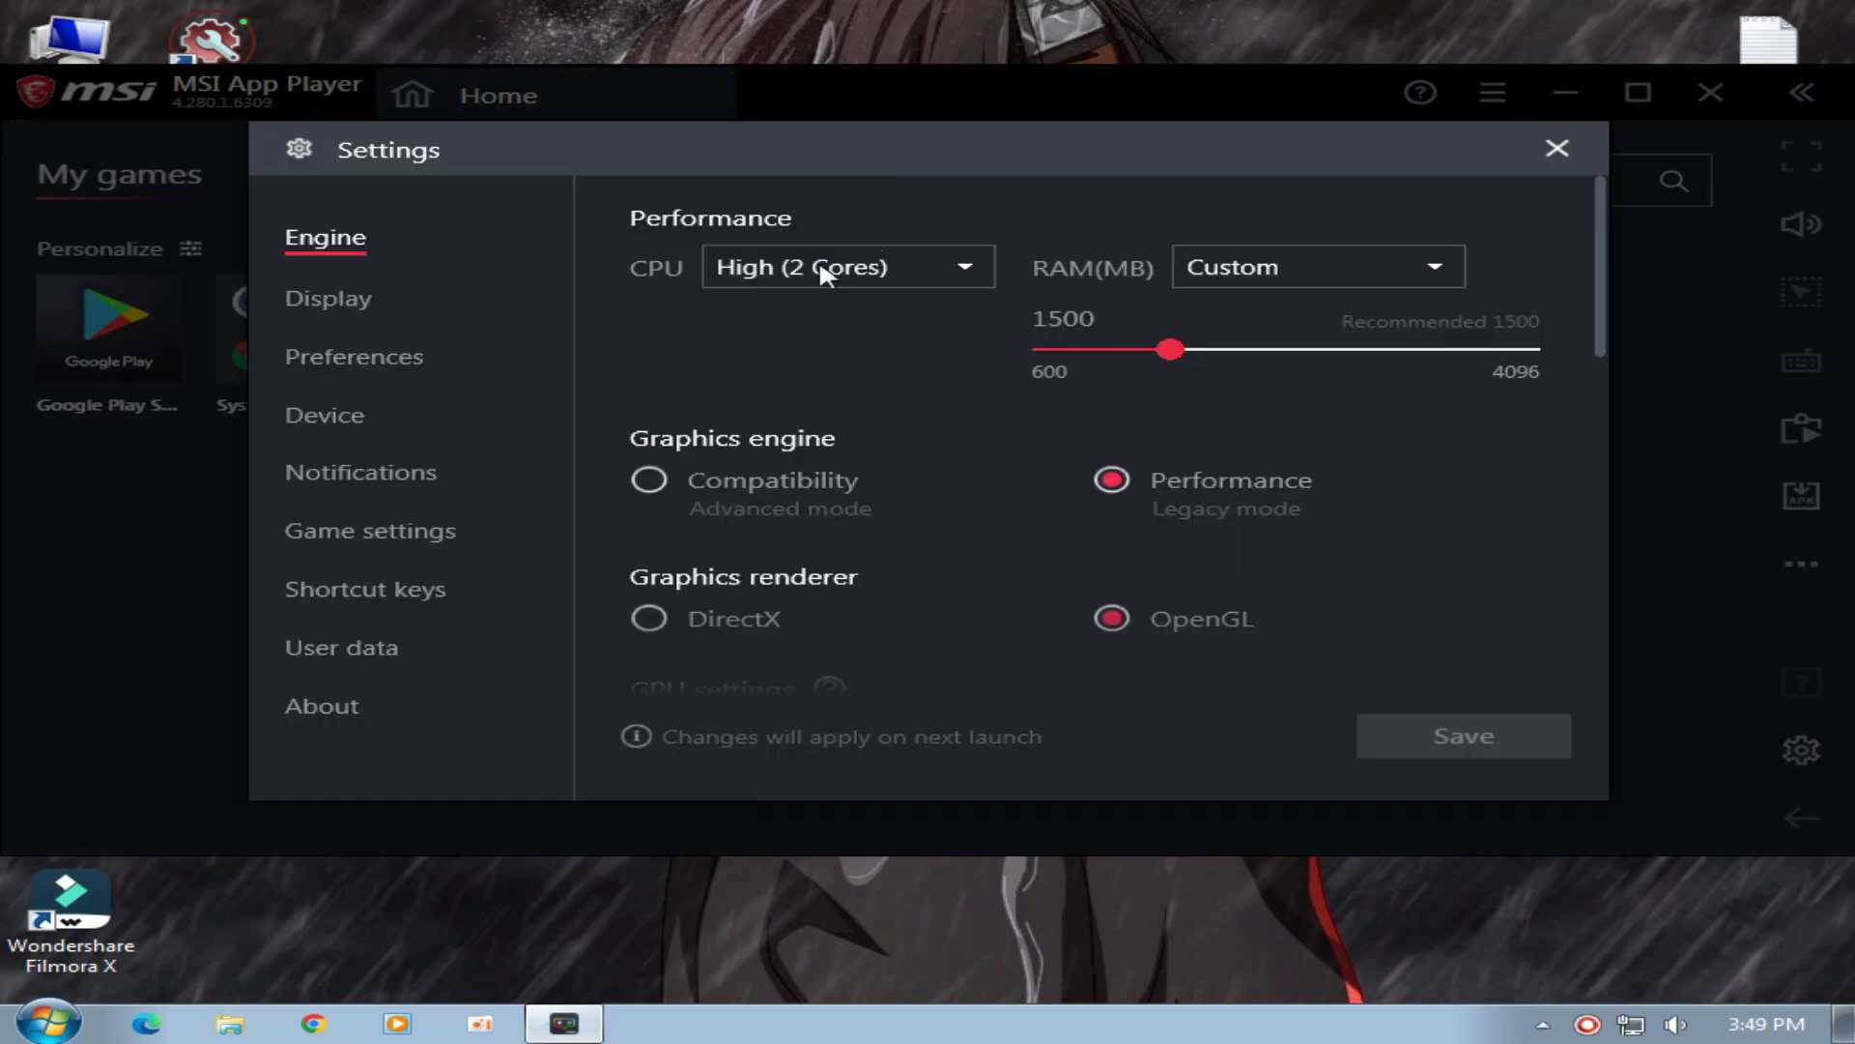
left_click(1244, 259)
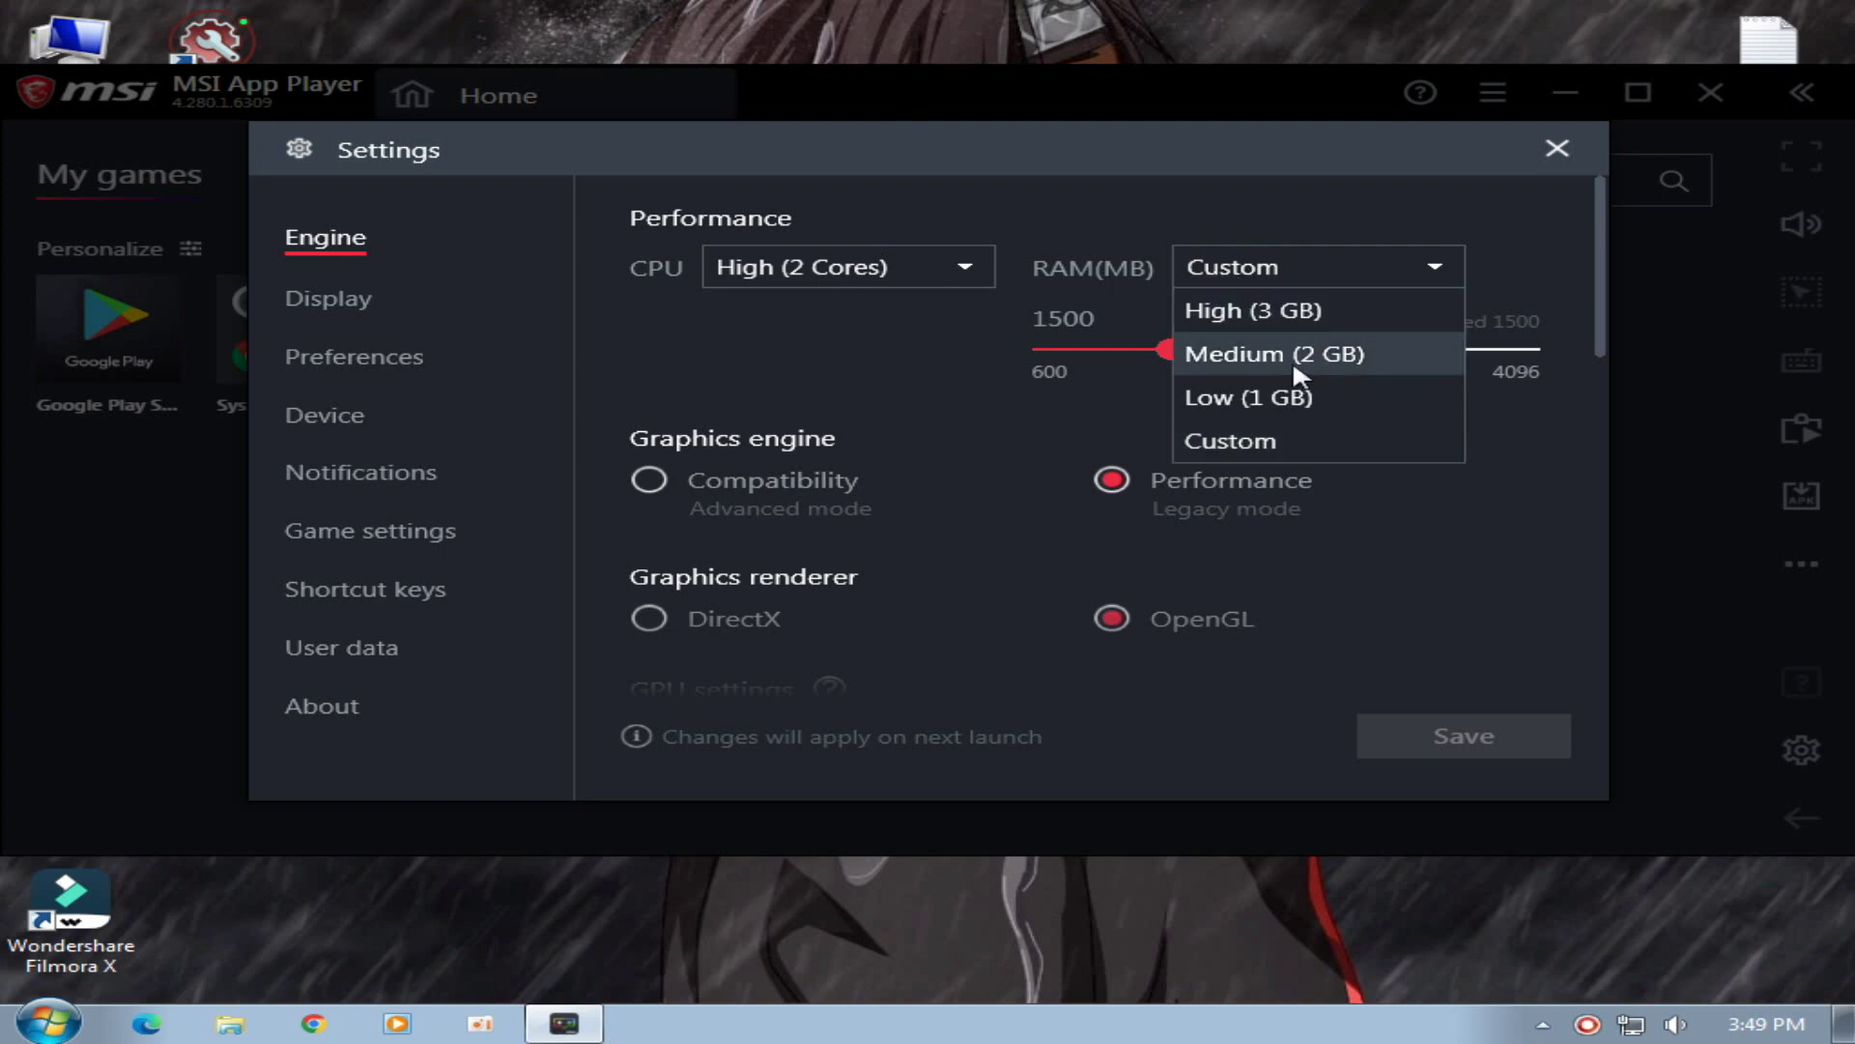
left_click(1247, 350)
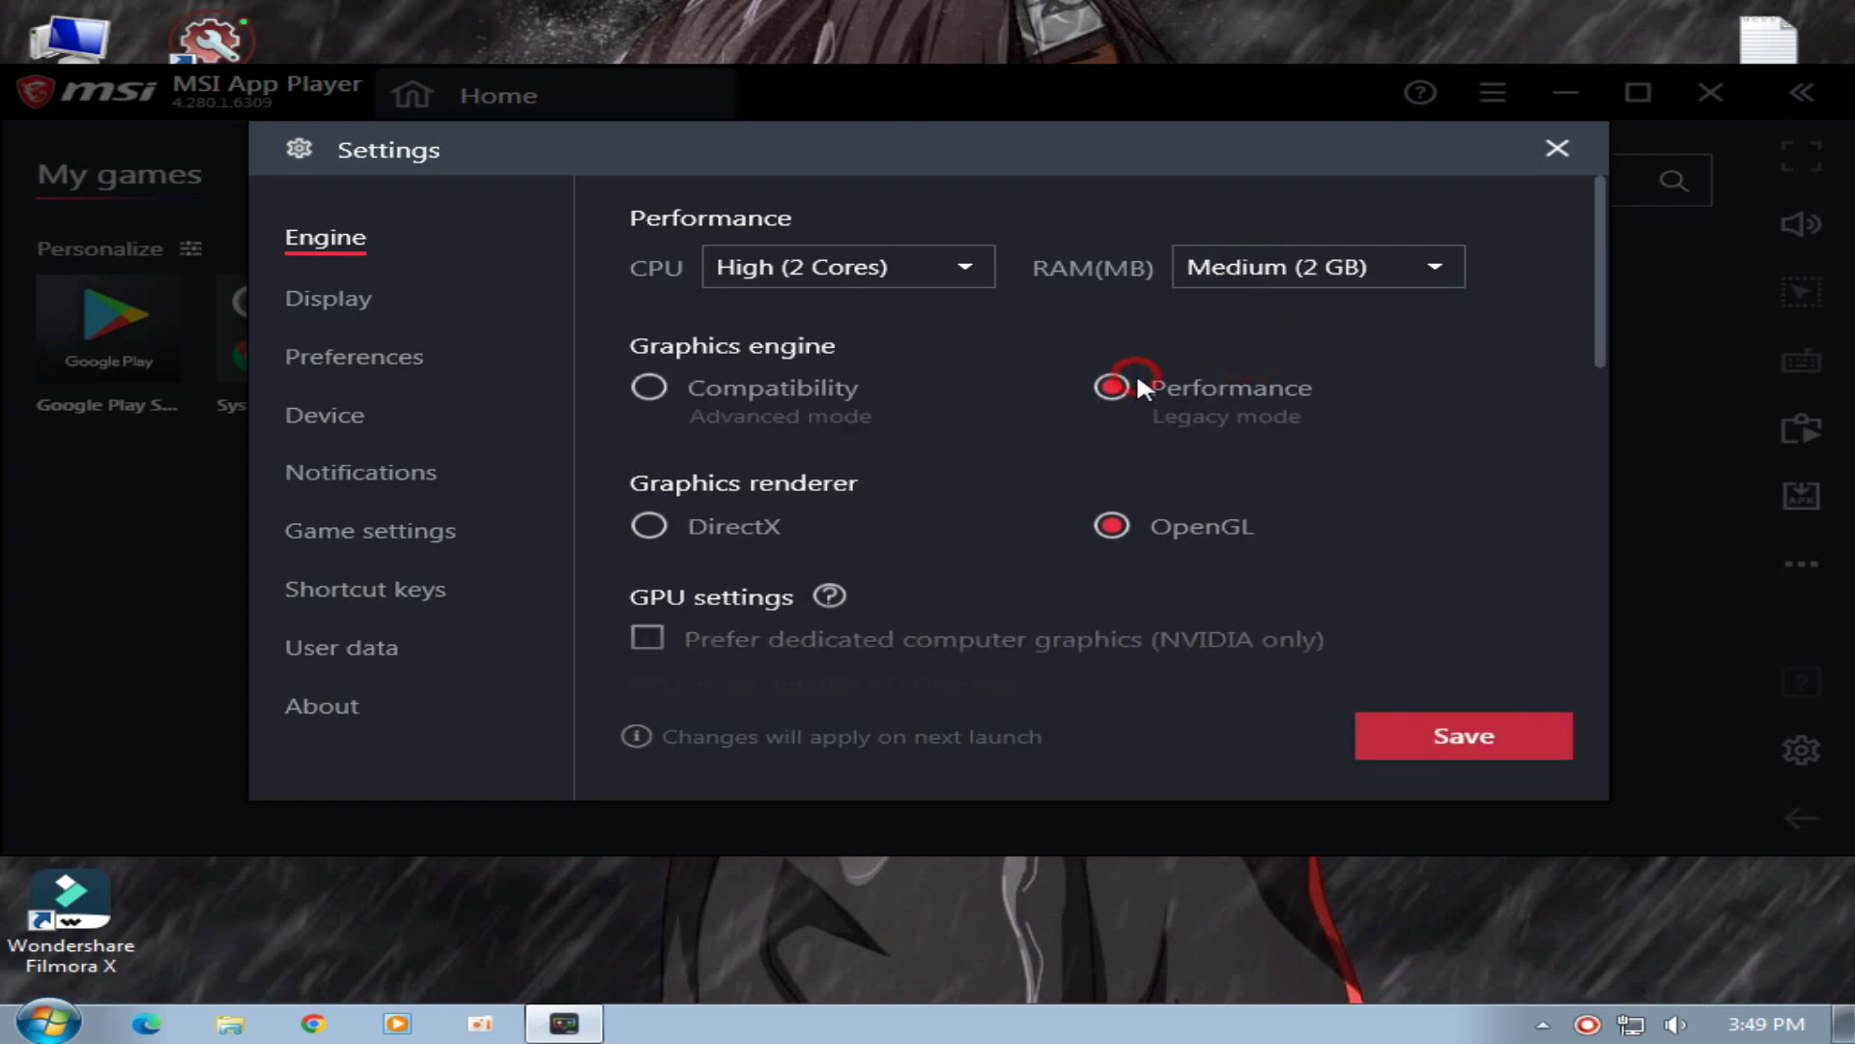
left_click(648, 523)
left_click(648, 520)
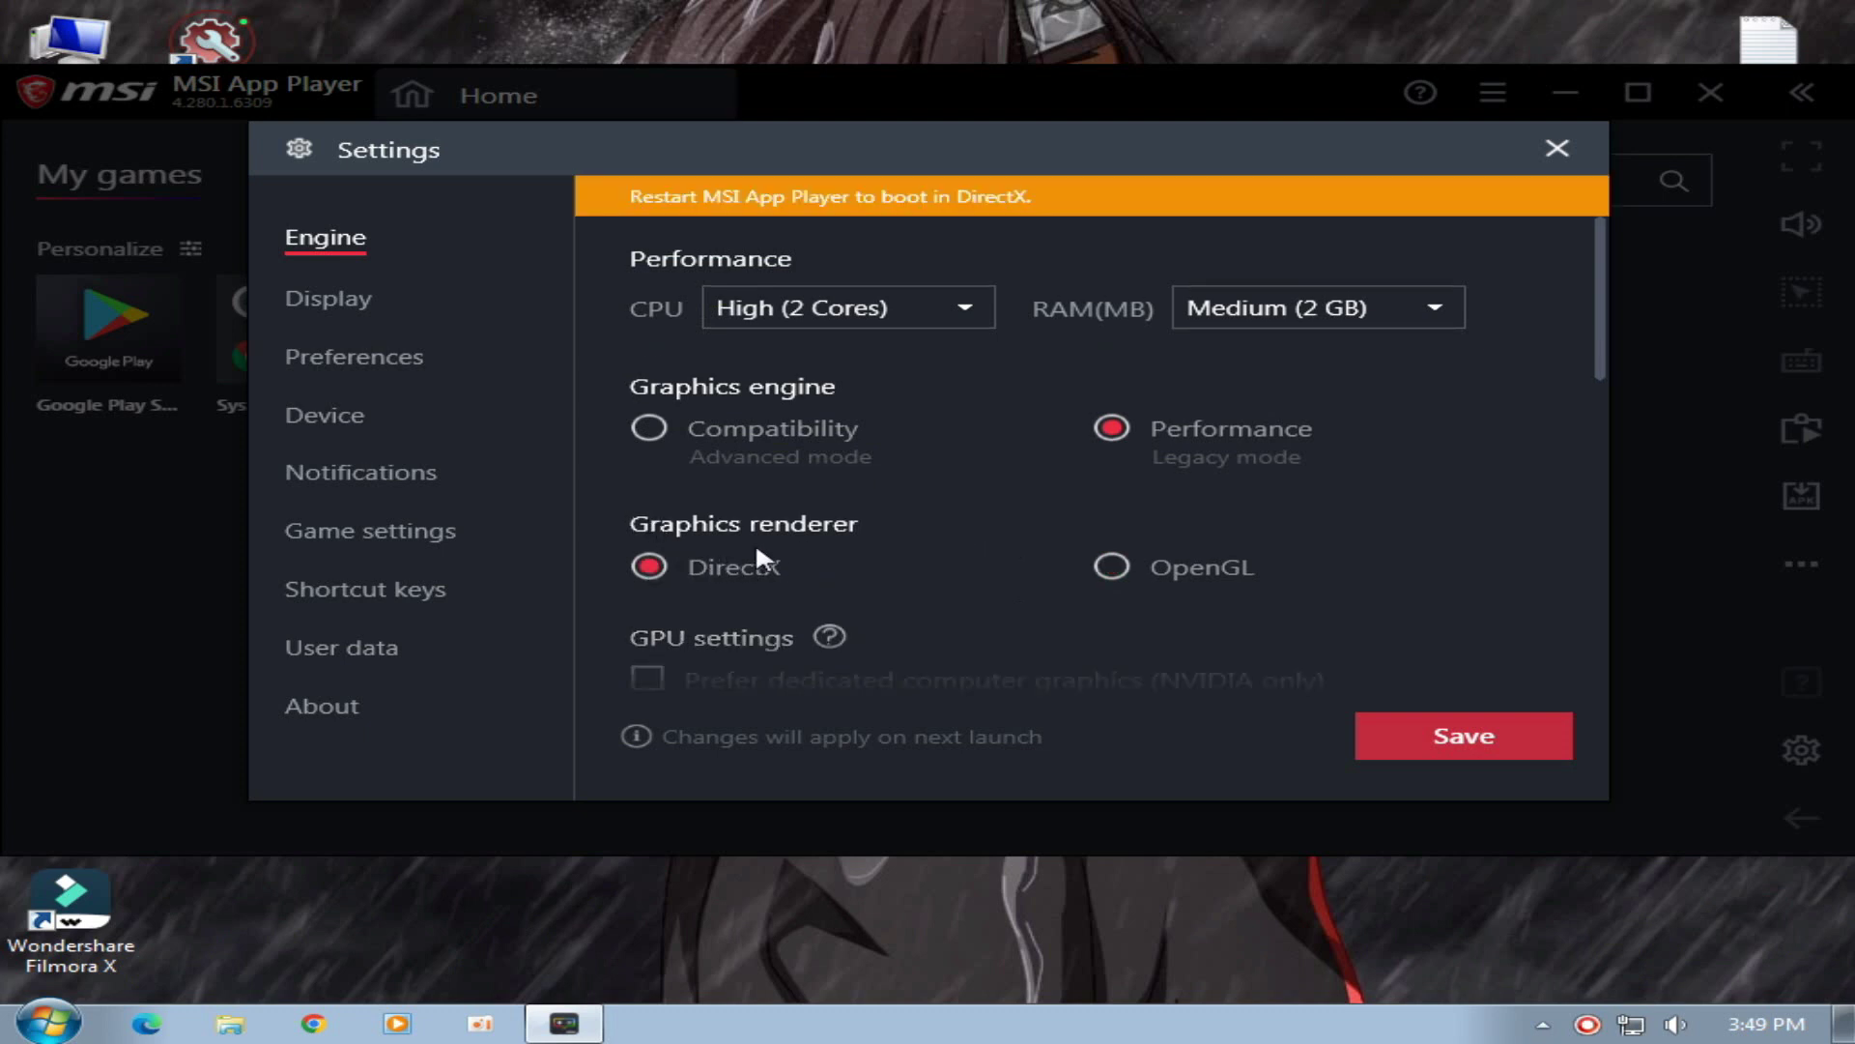
Review the remaining engine settings for GPU, ASTC texture and frame rate.
scroll(894, 551, "down", 3)
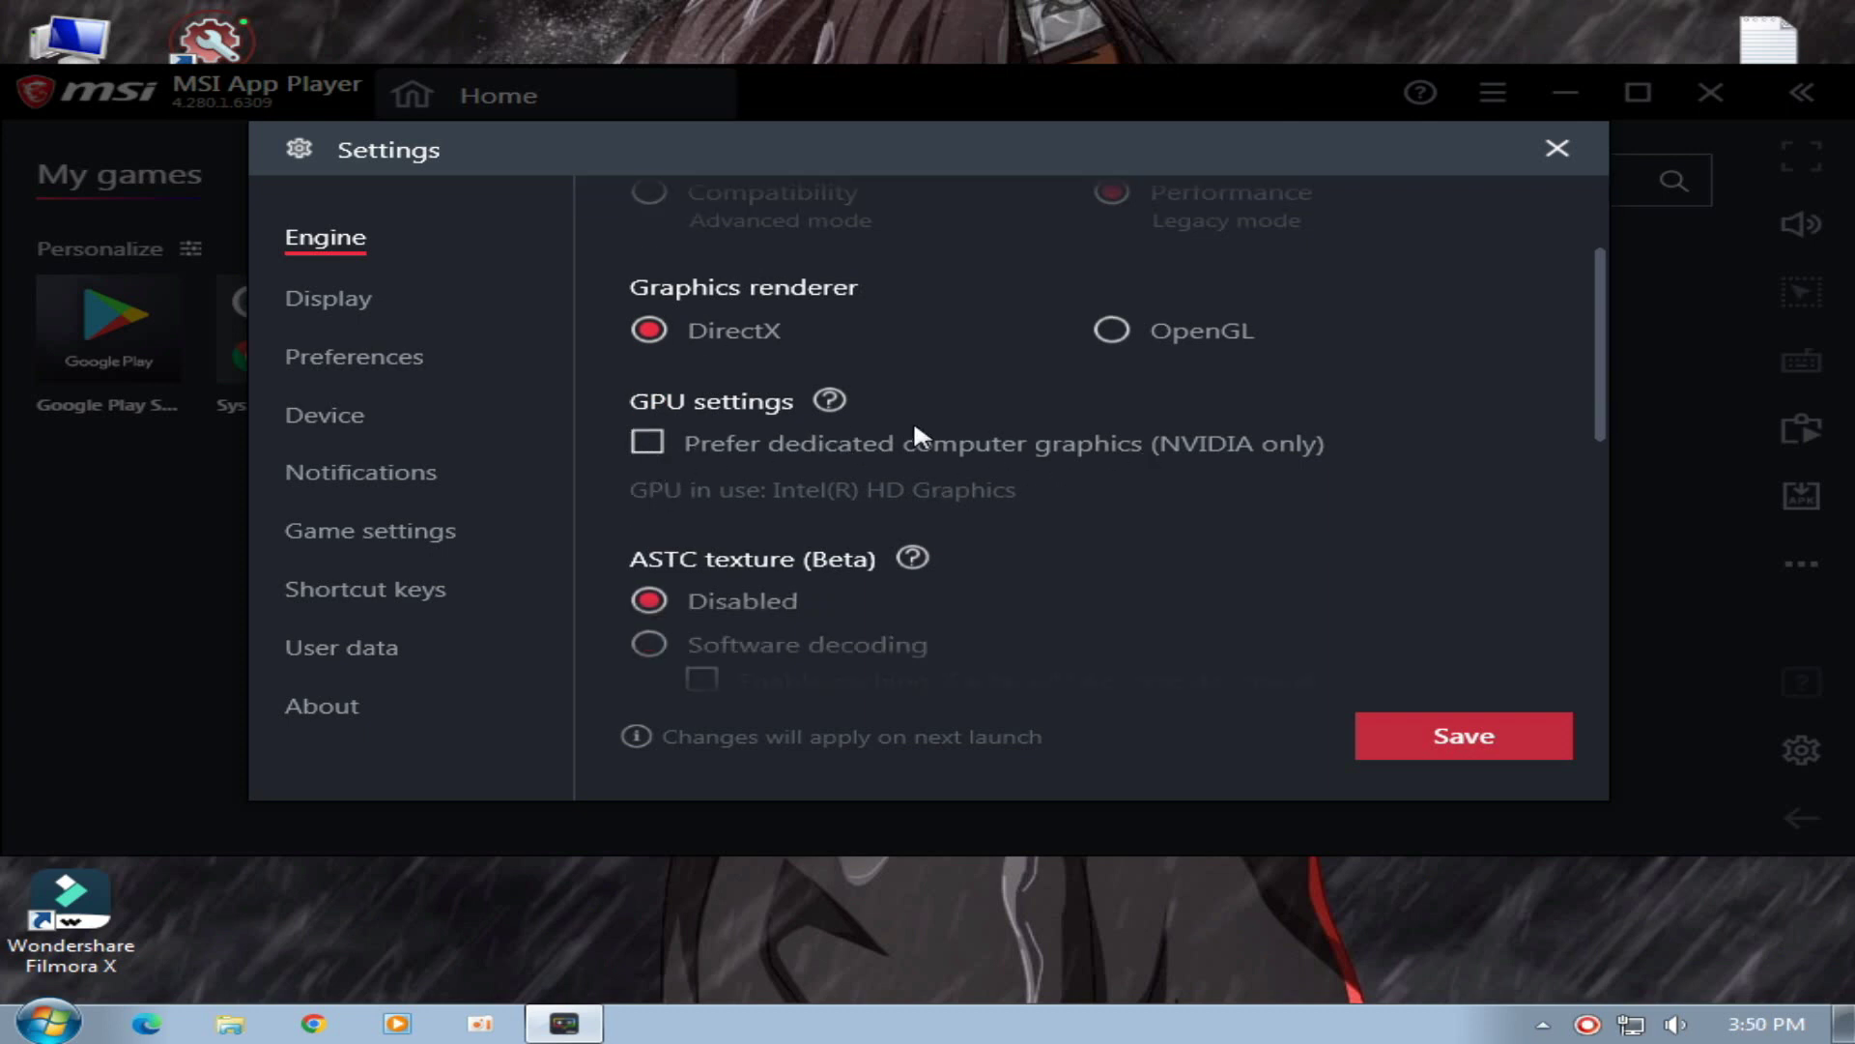
scroll(891, 499, "up", 2)
scroll(768, 474, "down", 1)
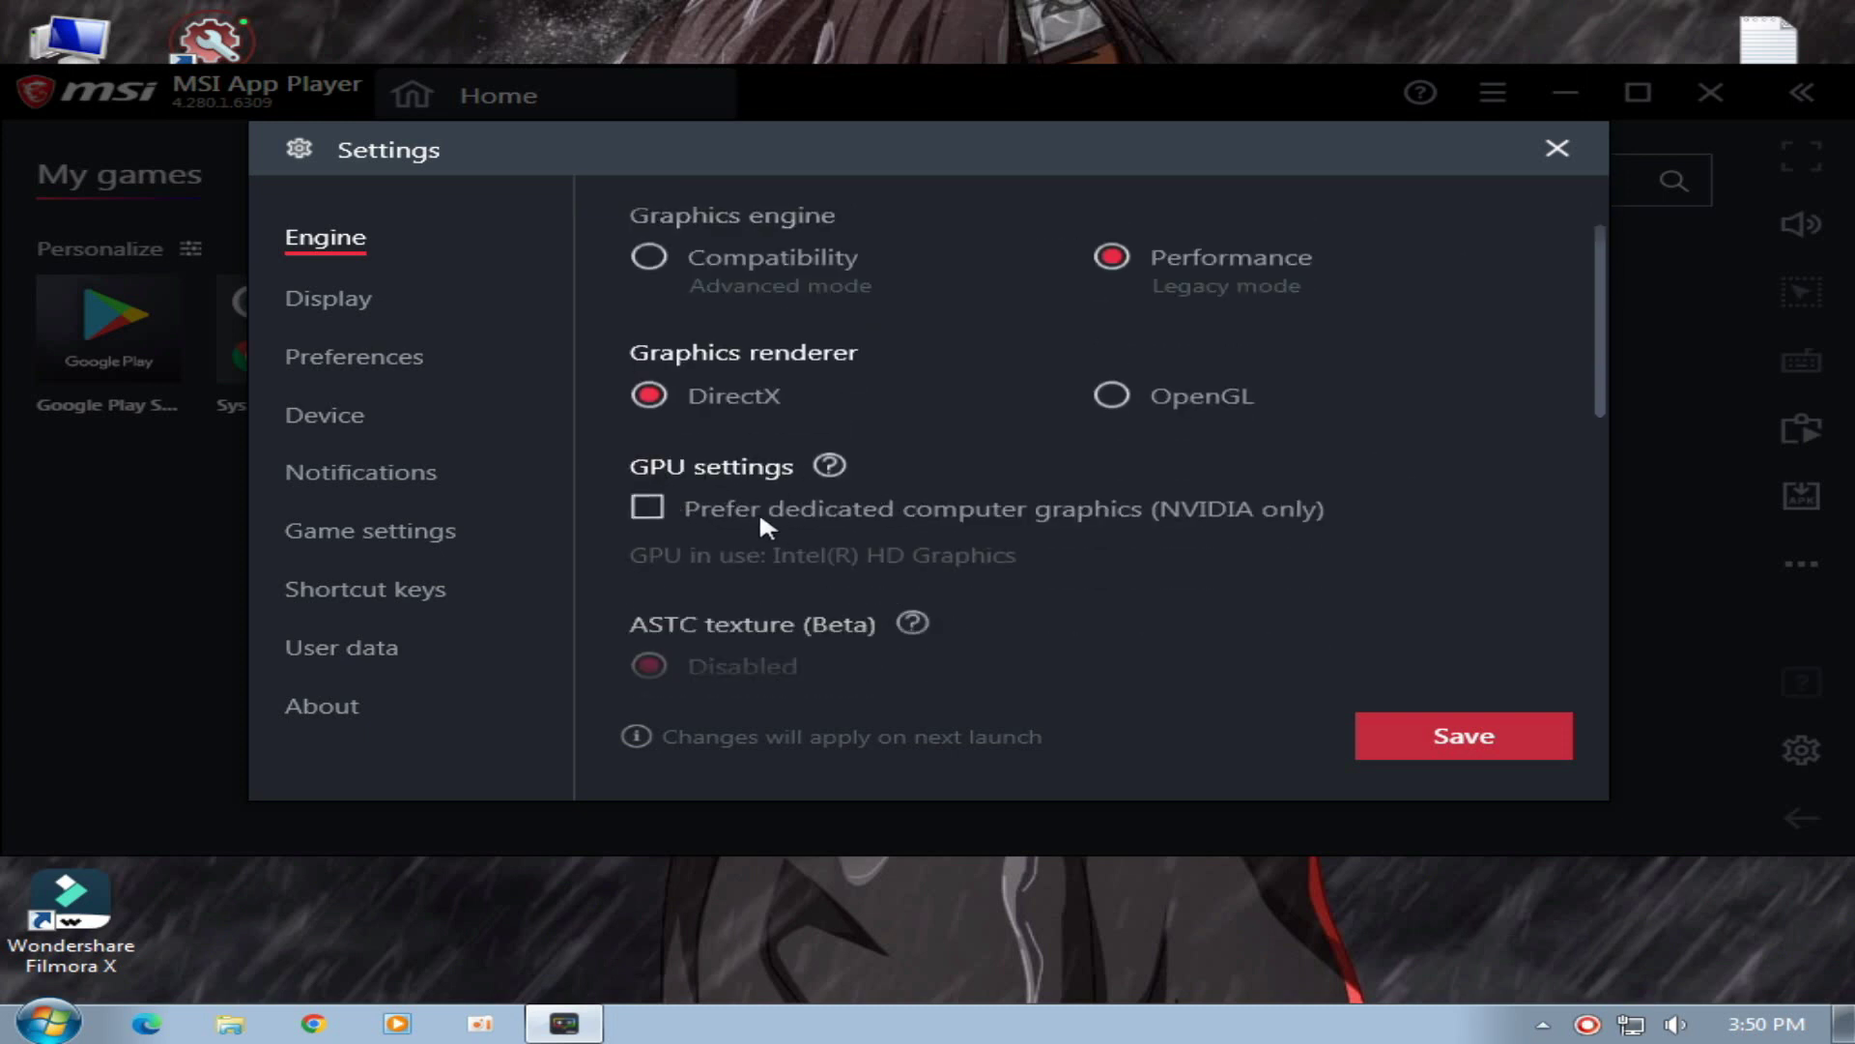
scroll(801, 515, "down", 2)
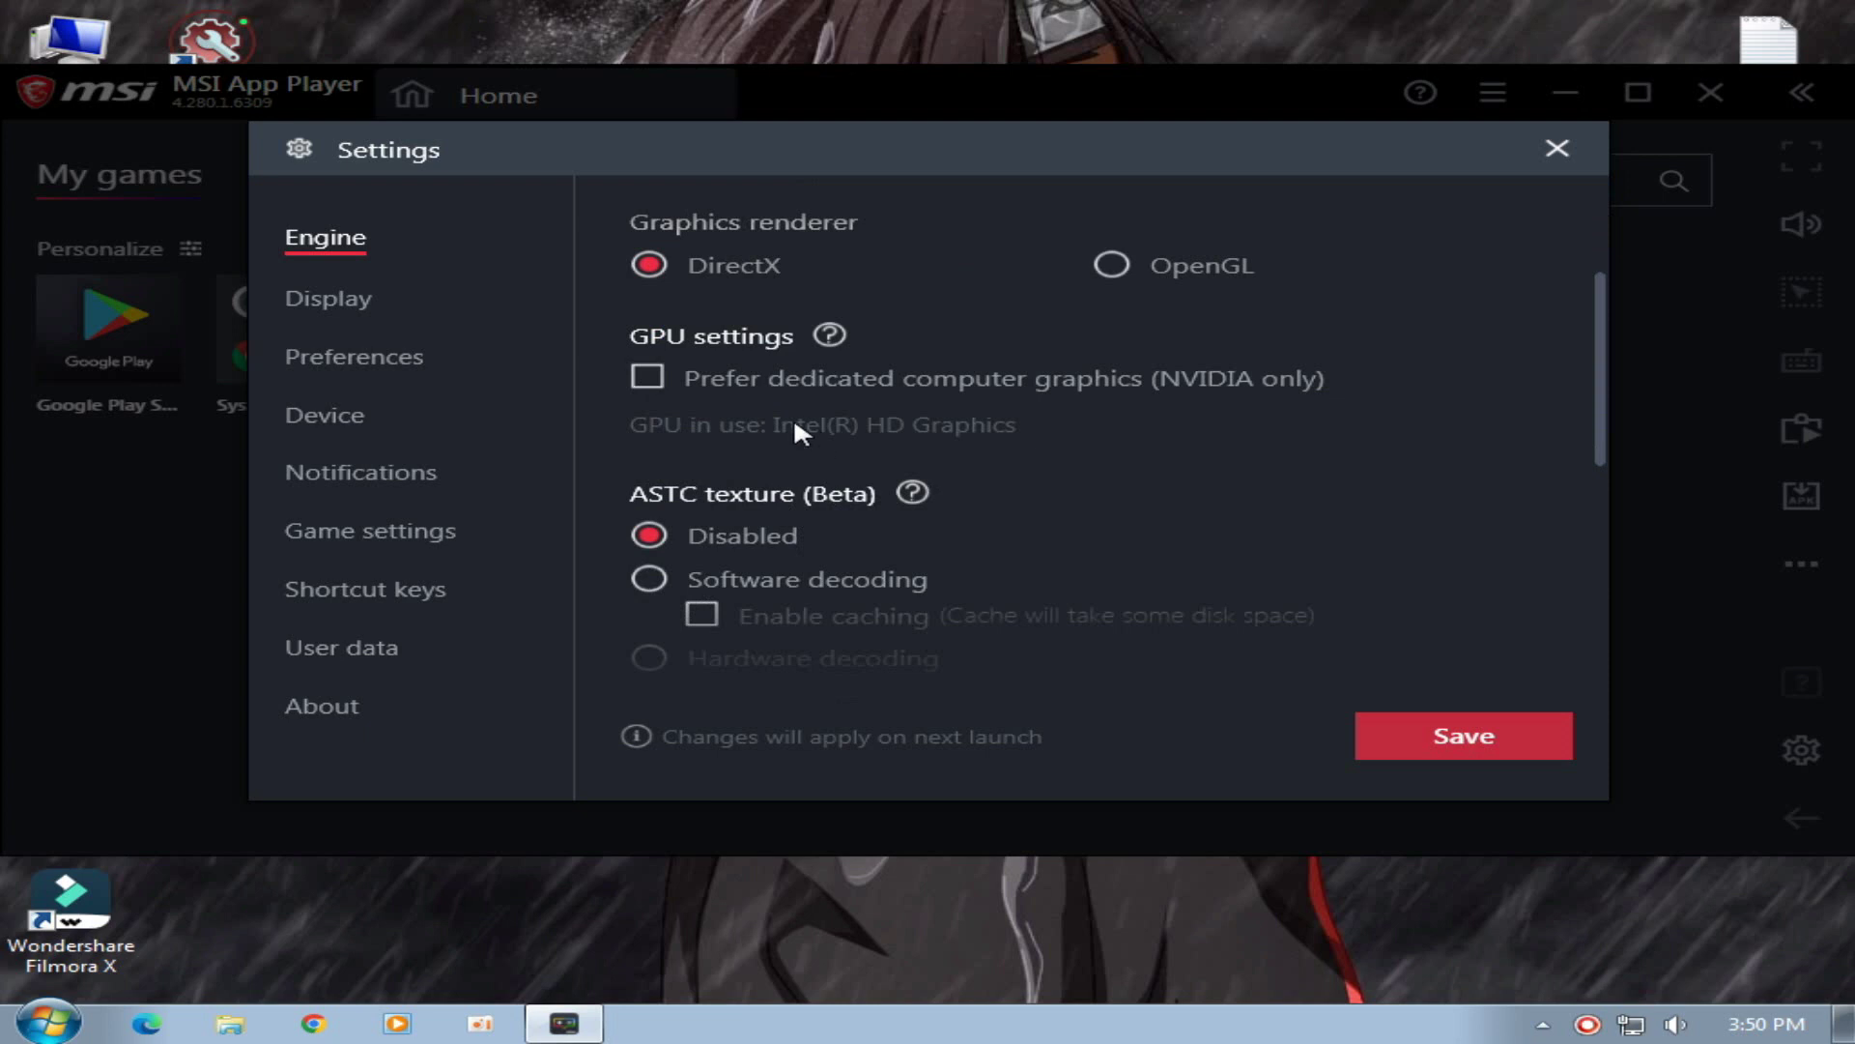
scroll(775, 546, "down", 3)
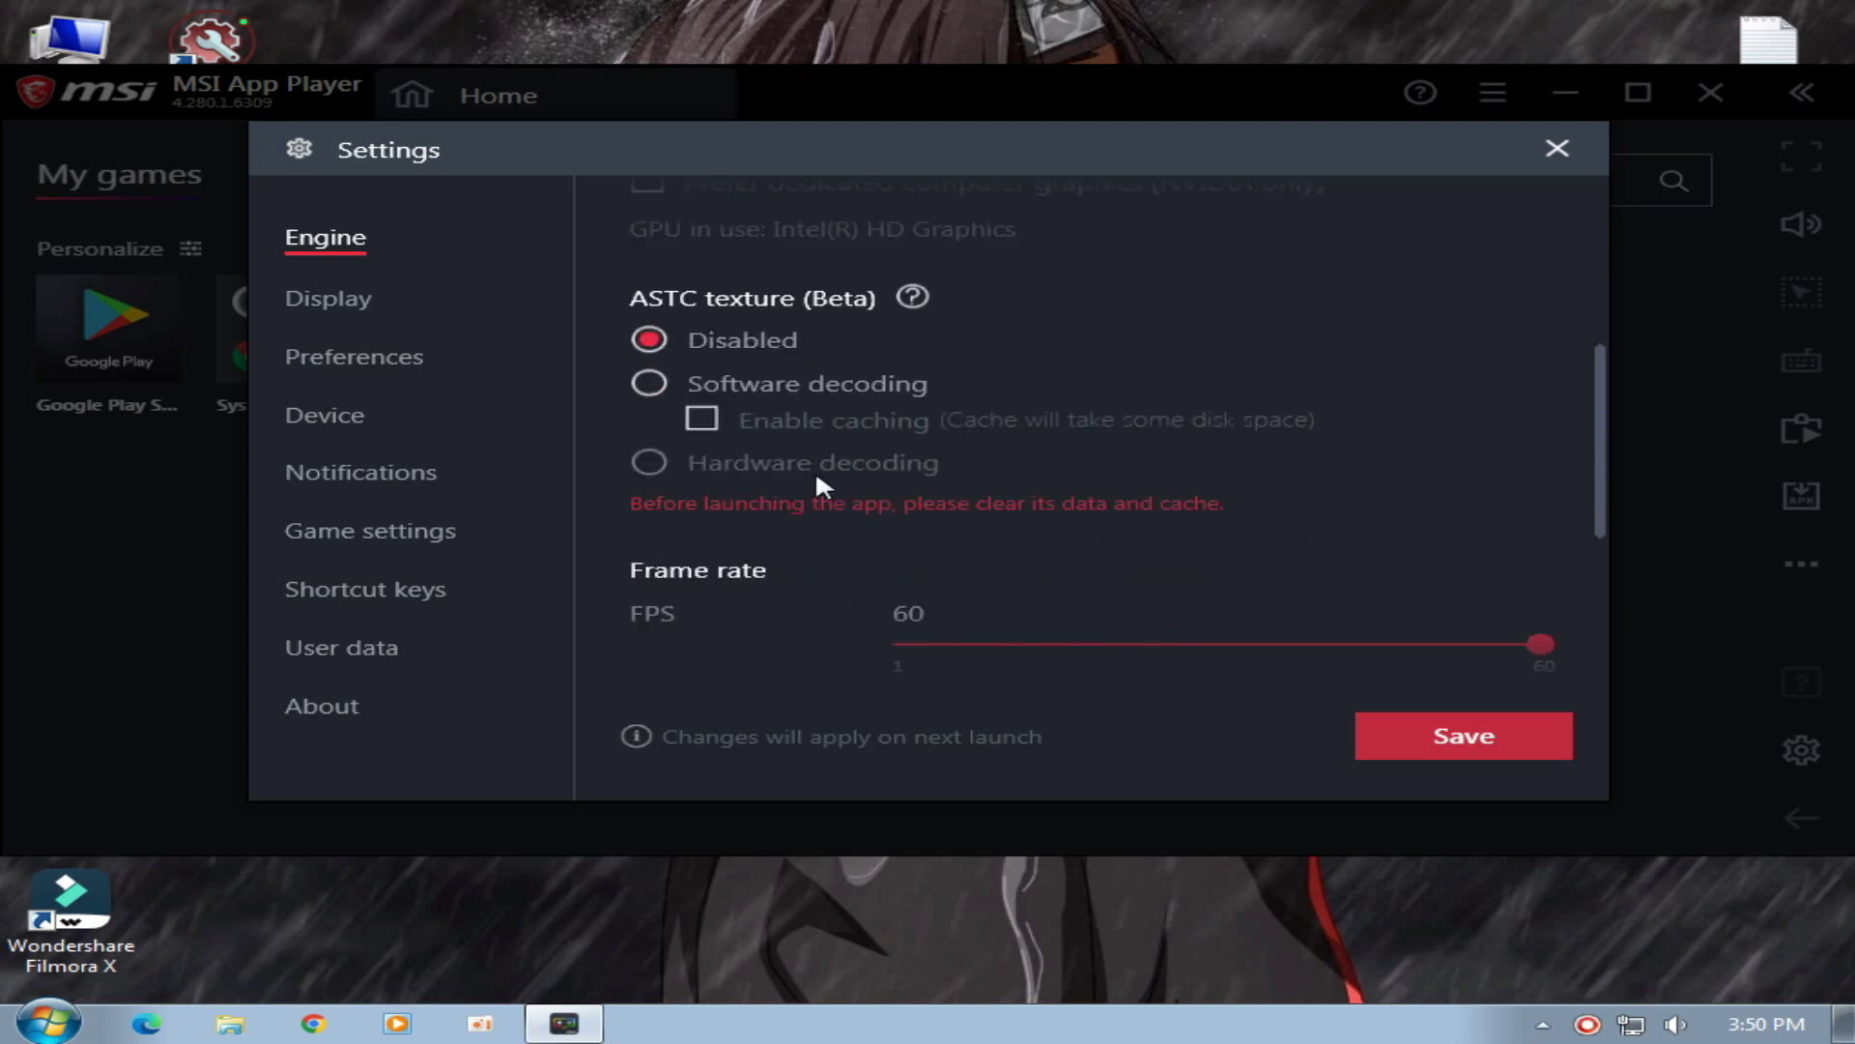
scroll(1109, 462, "down", 6)
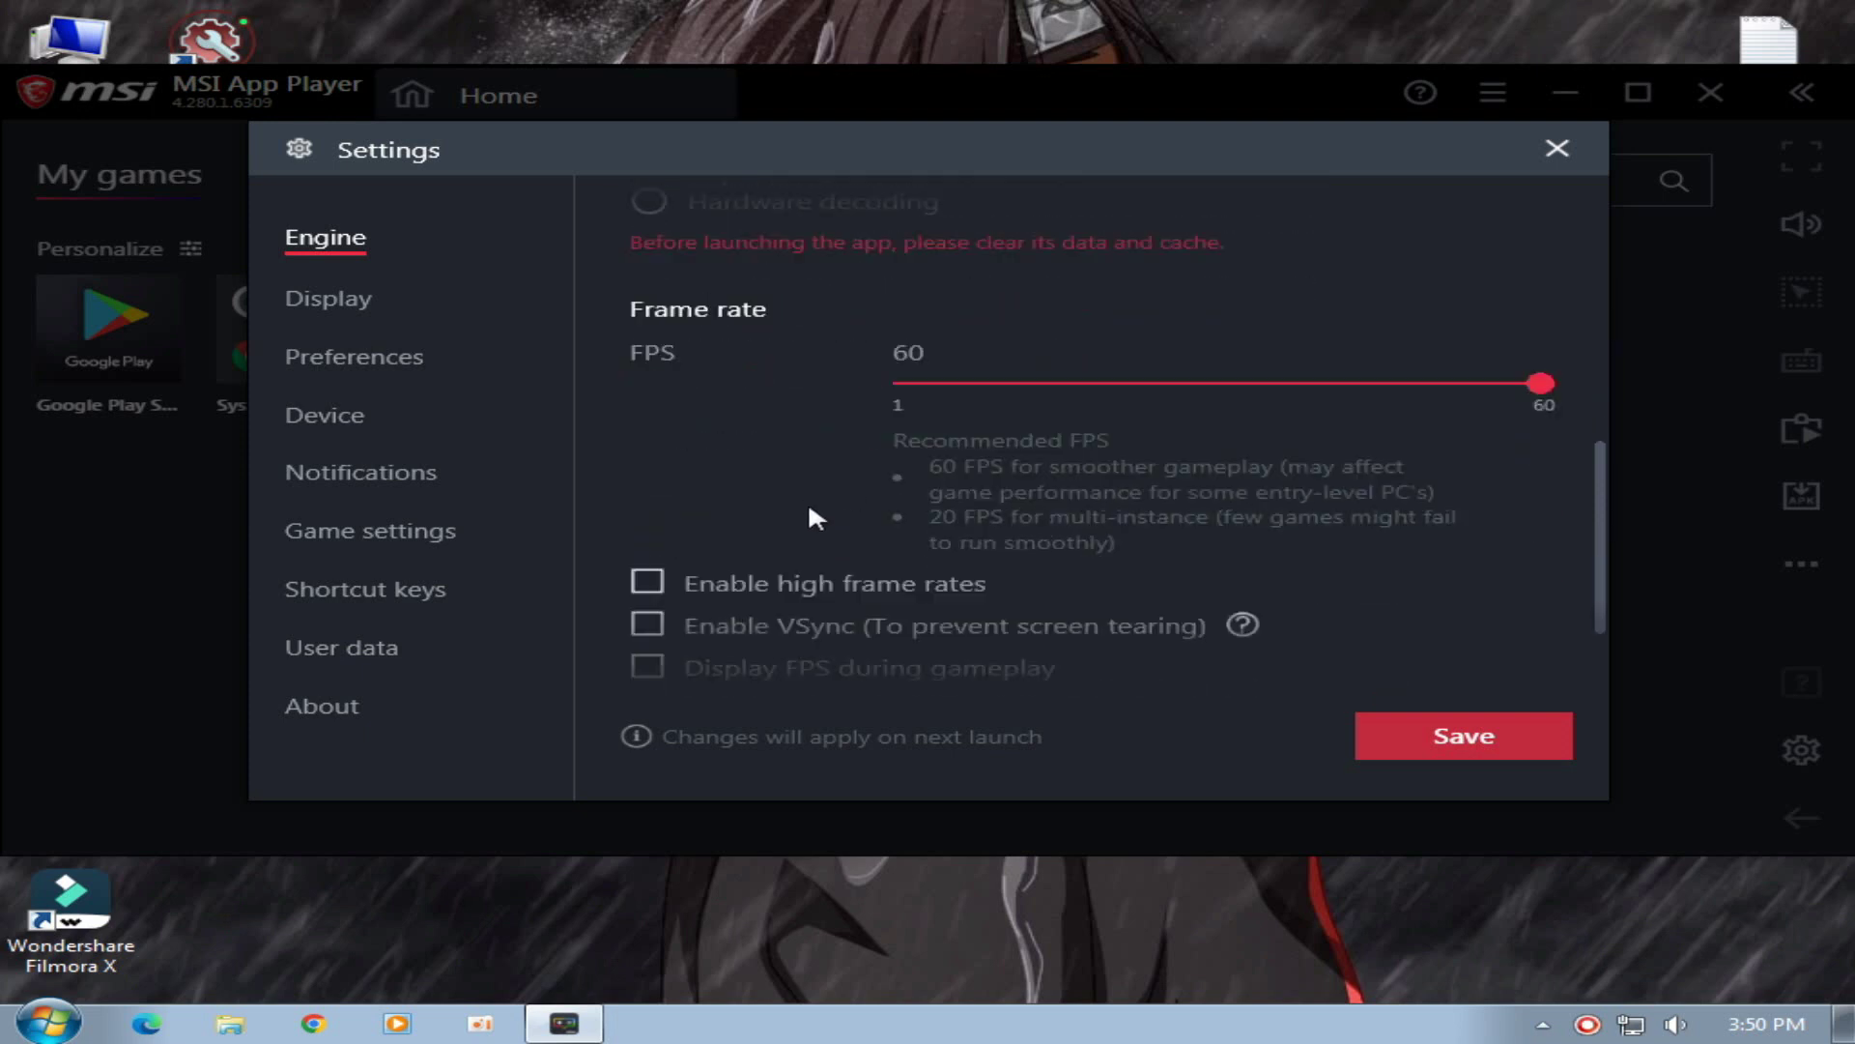
scroll(820, 499, "up", 12)
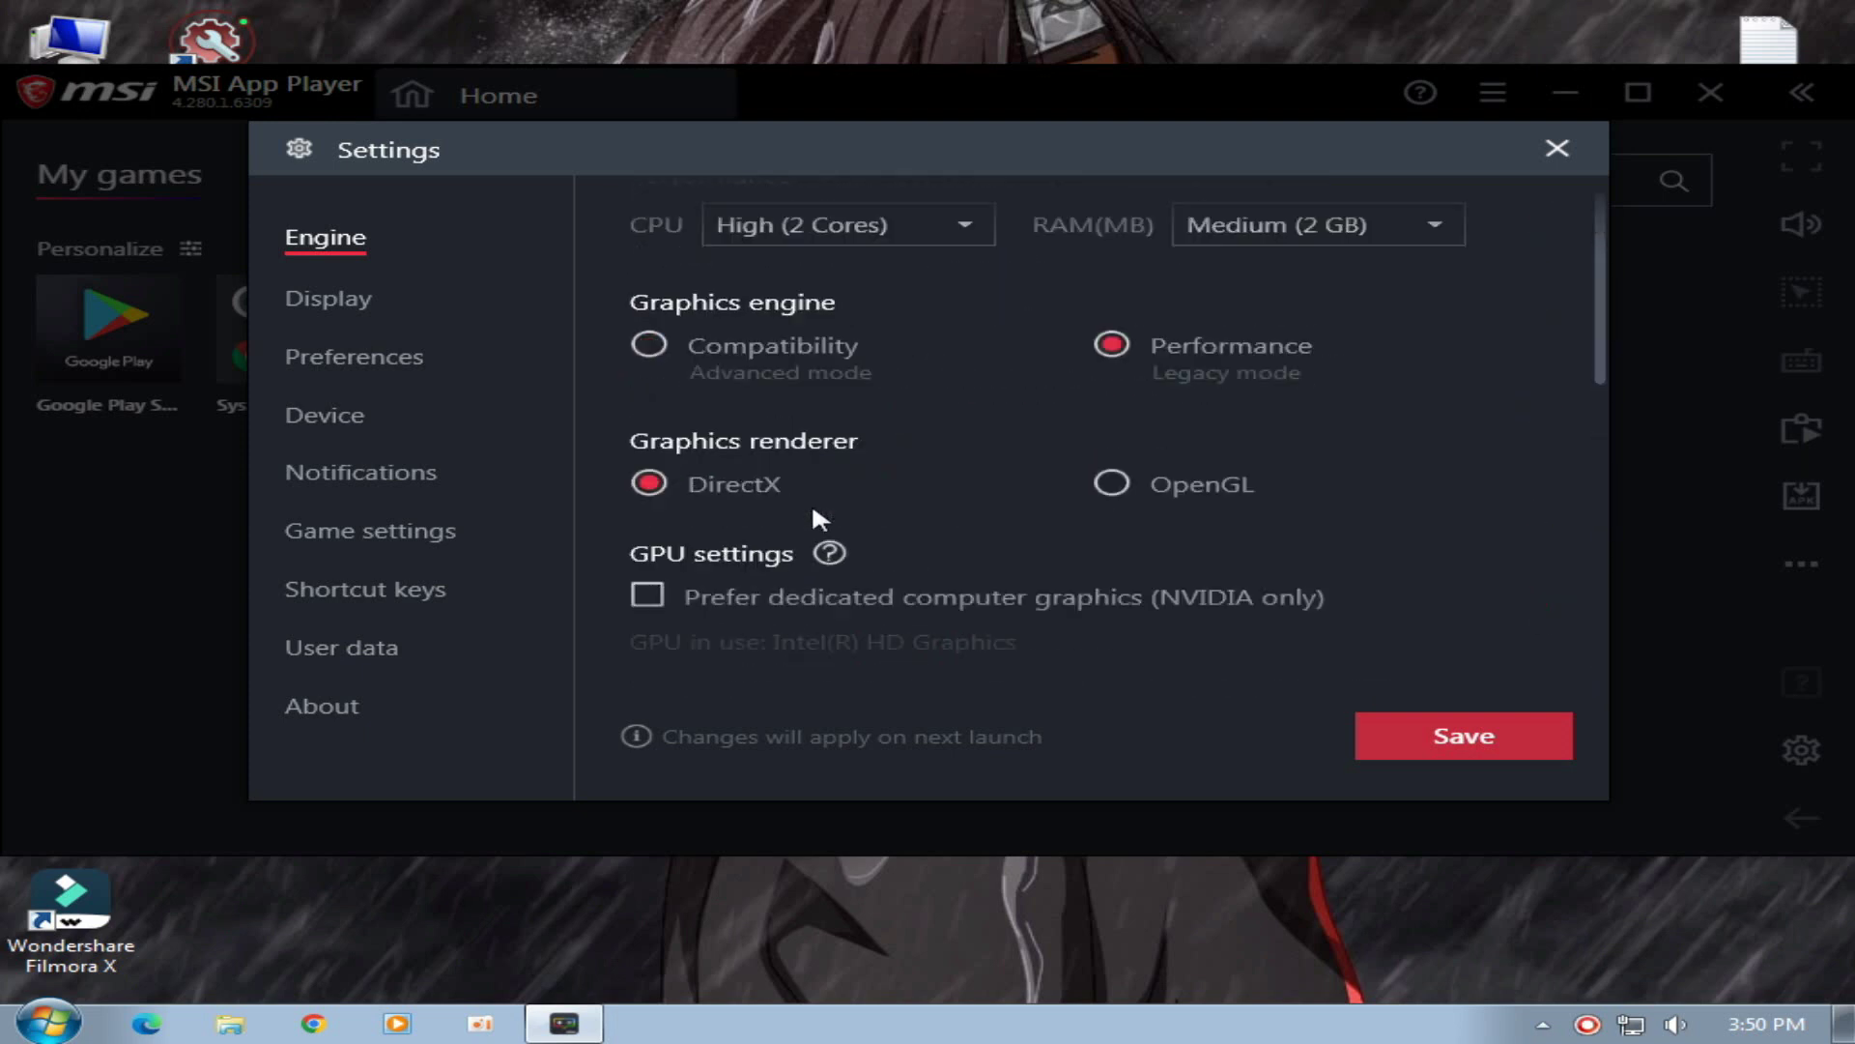
Keep the engine changes instead of discarding them, save them and restart MSI App Player.
left_click(326, 298)
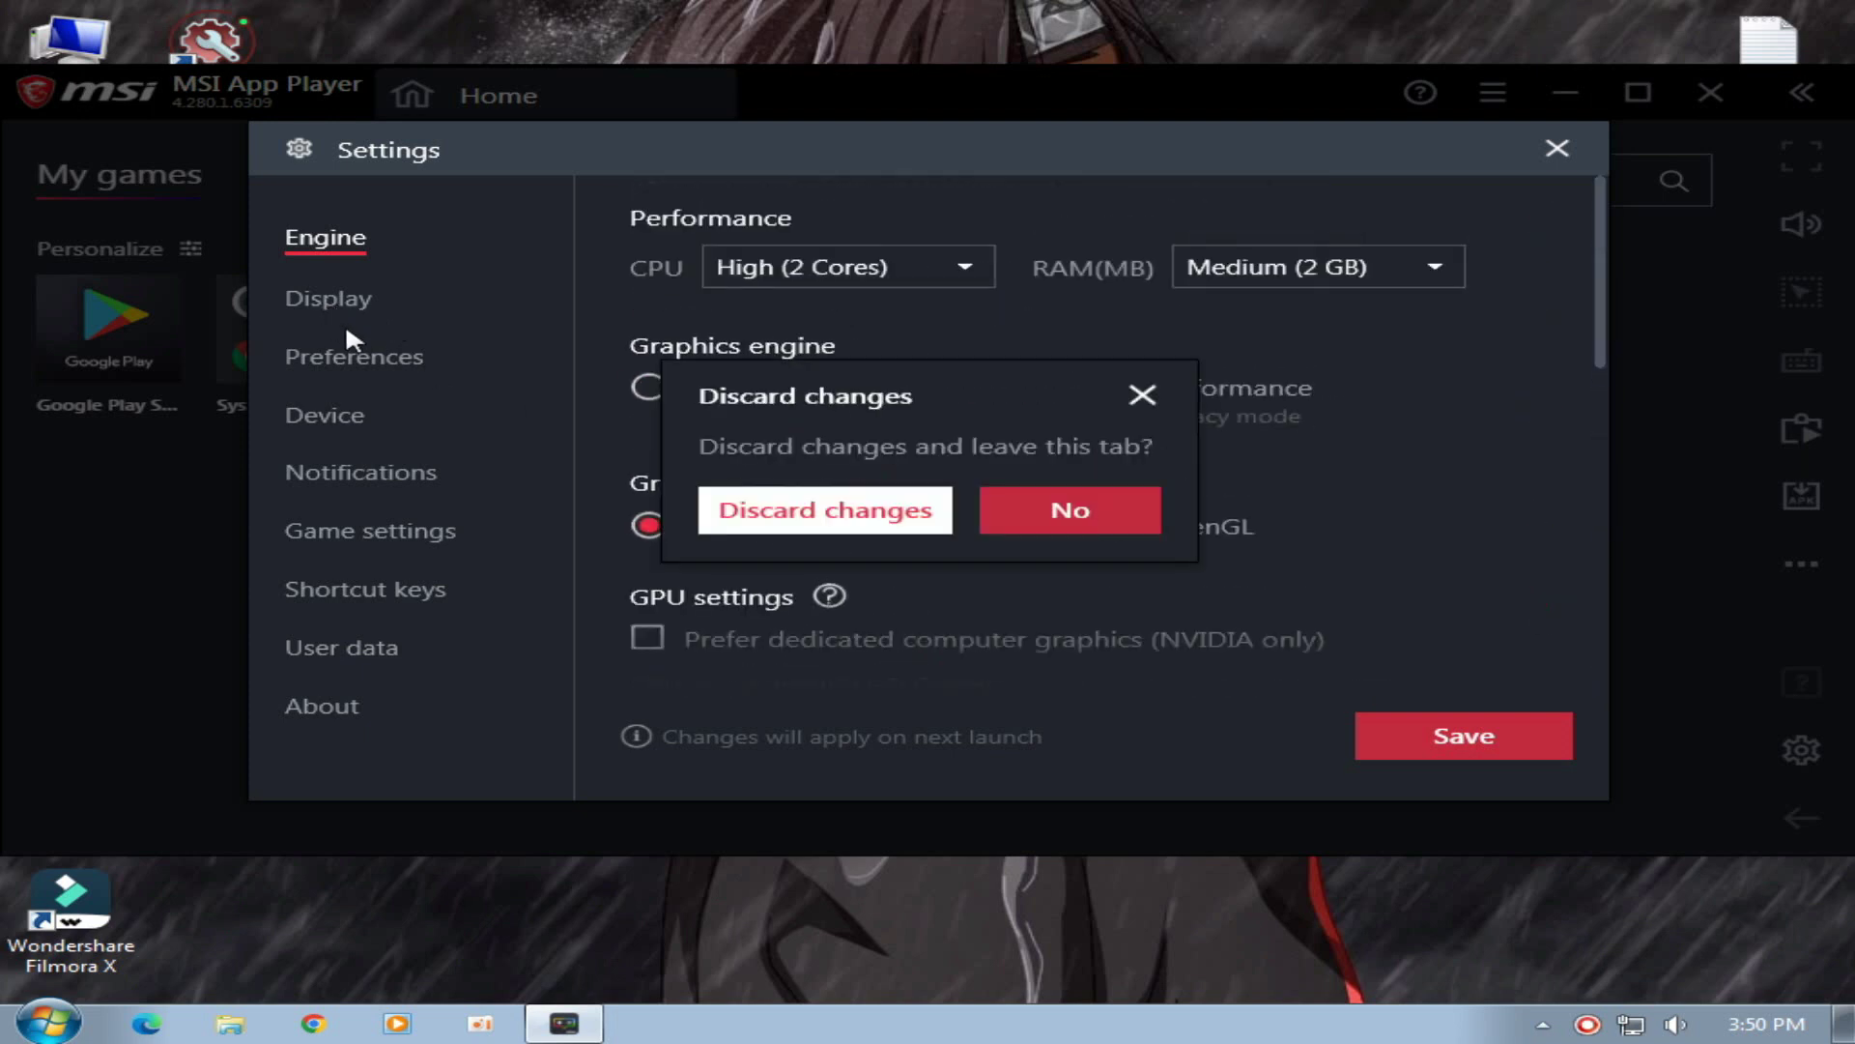
left_click(1075, 512)
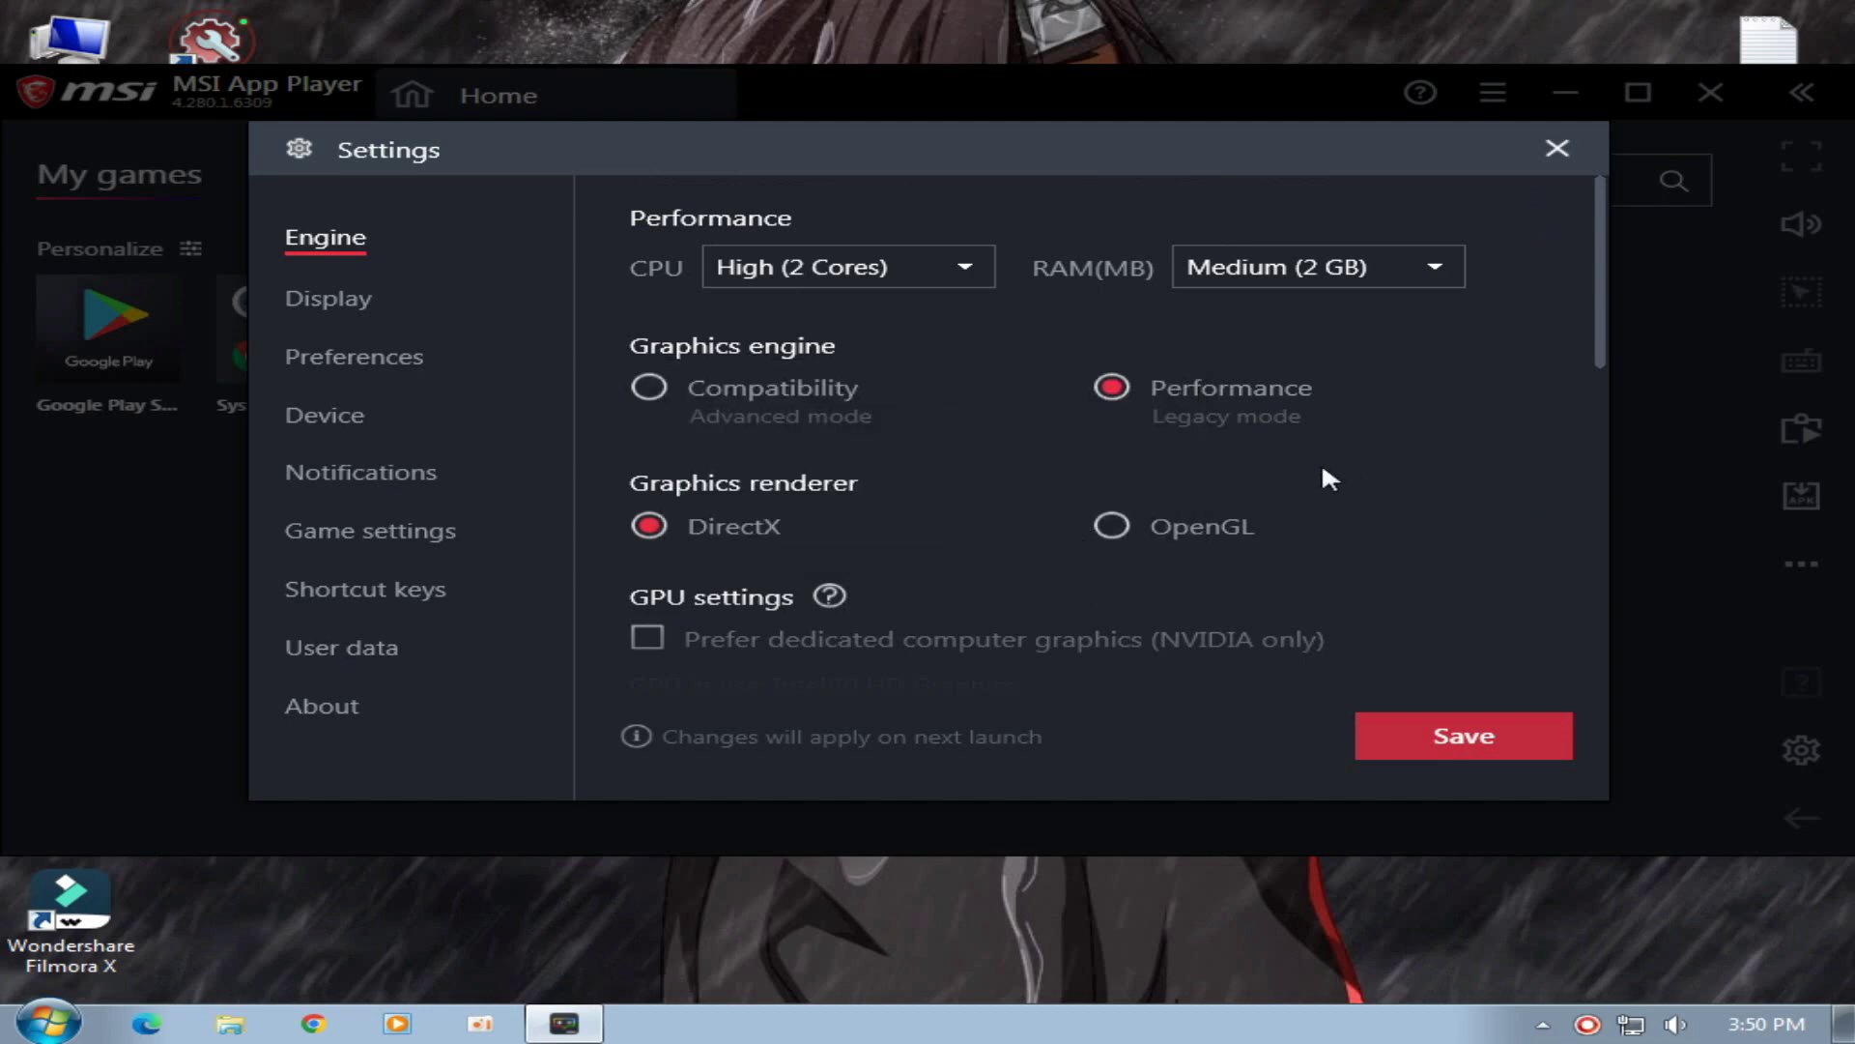
left_click(1425, 740)
left_click(1107, 530)
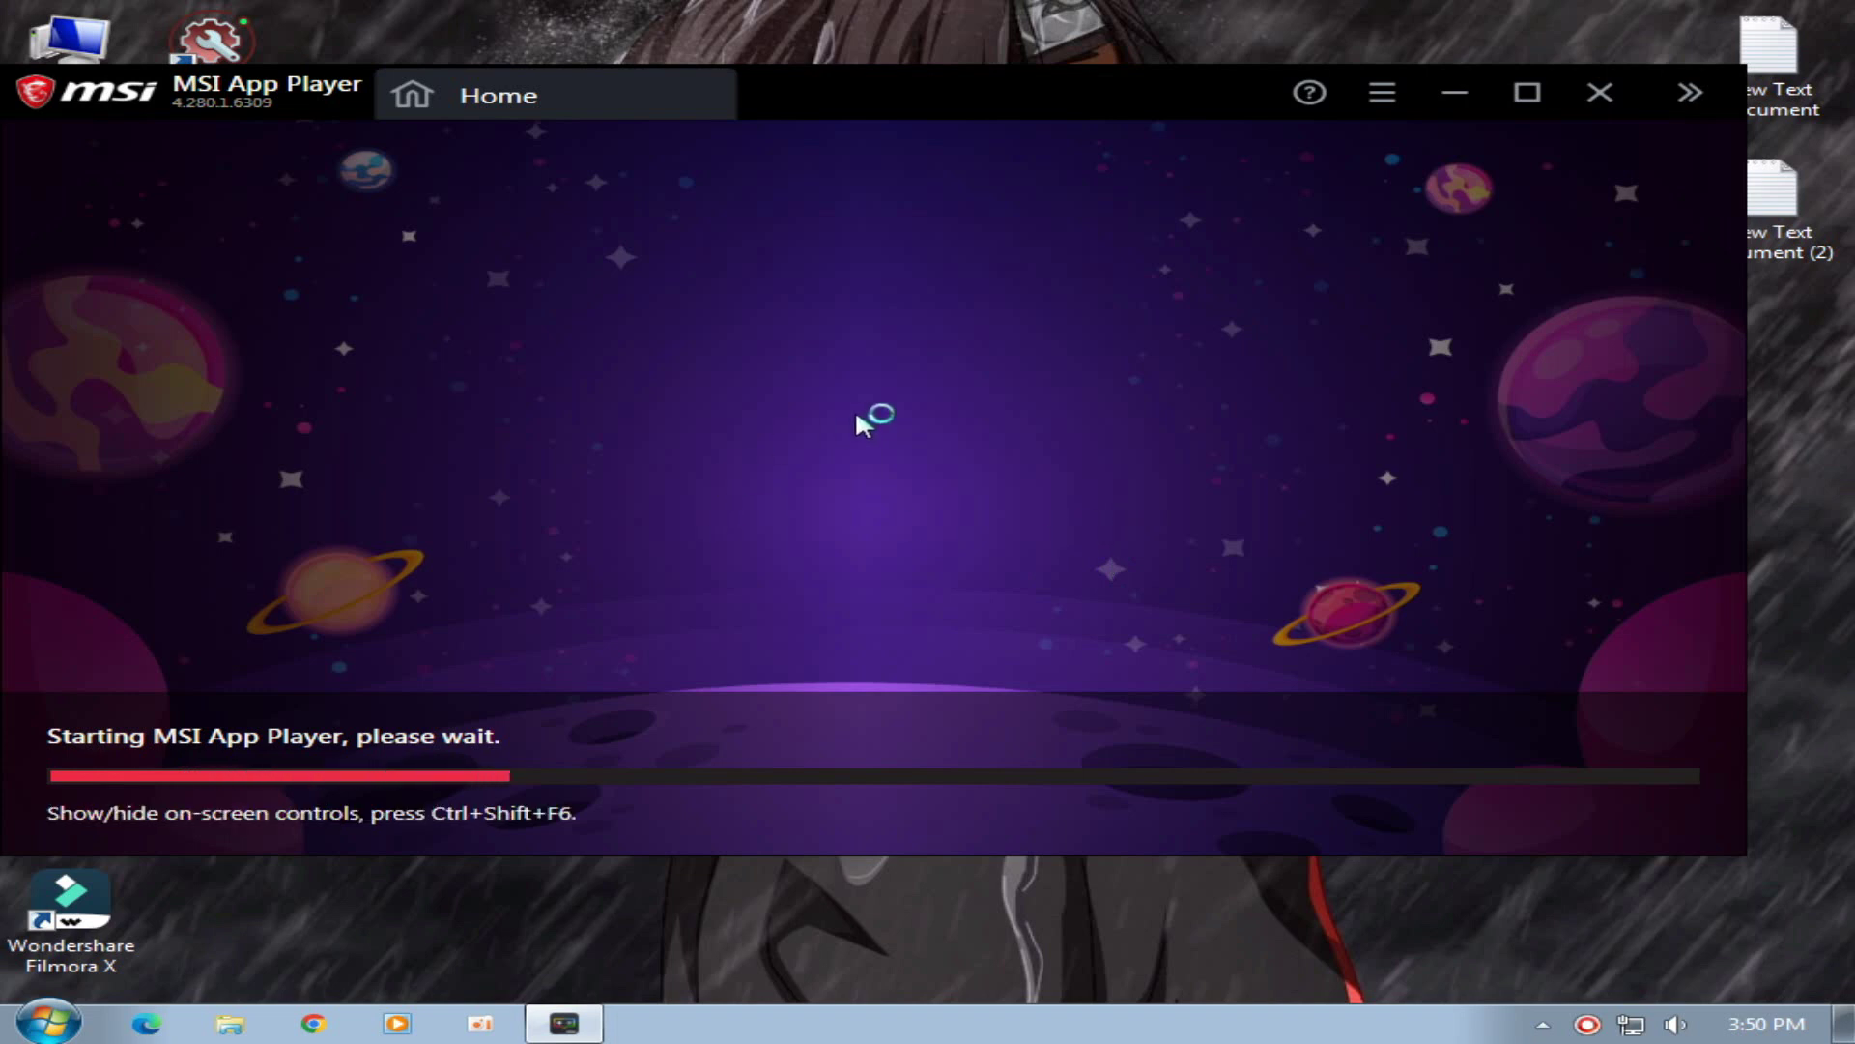
Reopen the settings and examine the display, preferences, notifications, shortcut keys and user data pages, then close them.
left_click(1390, 97)
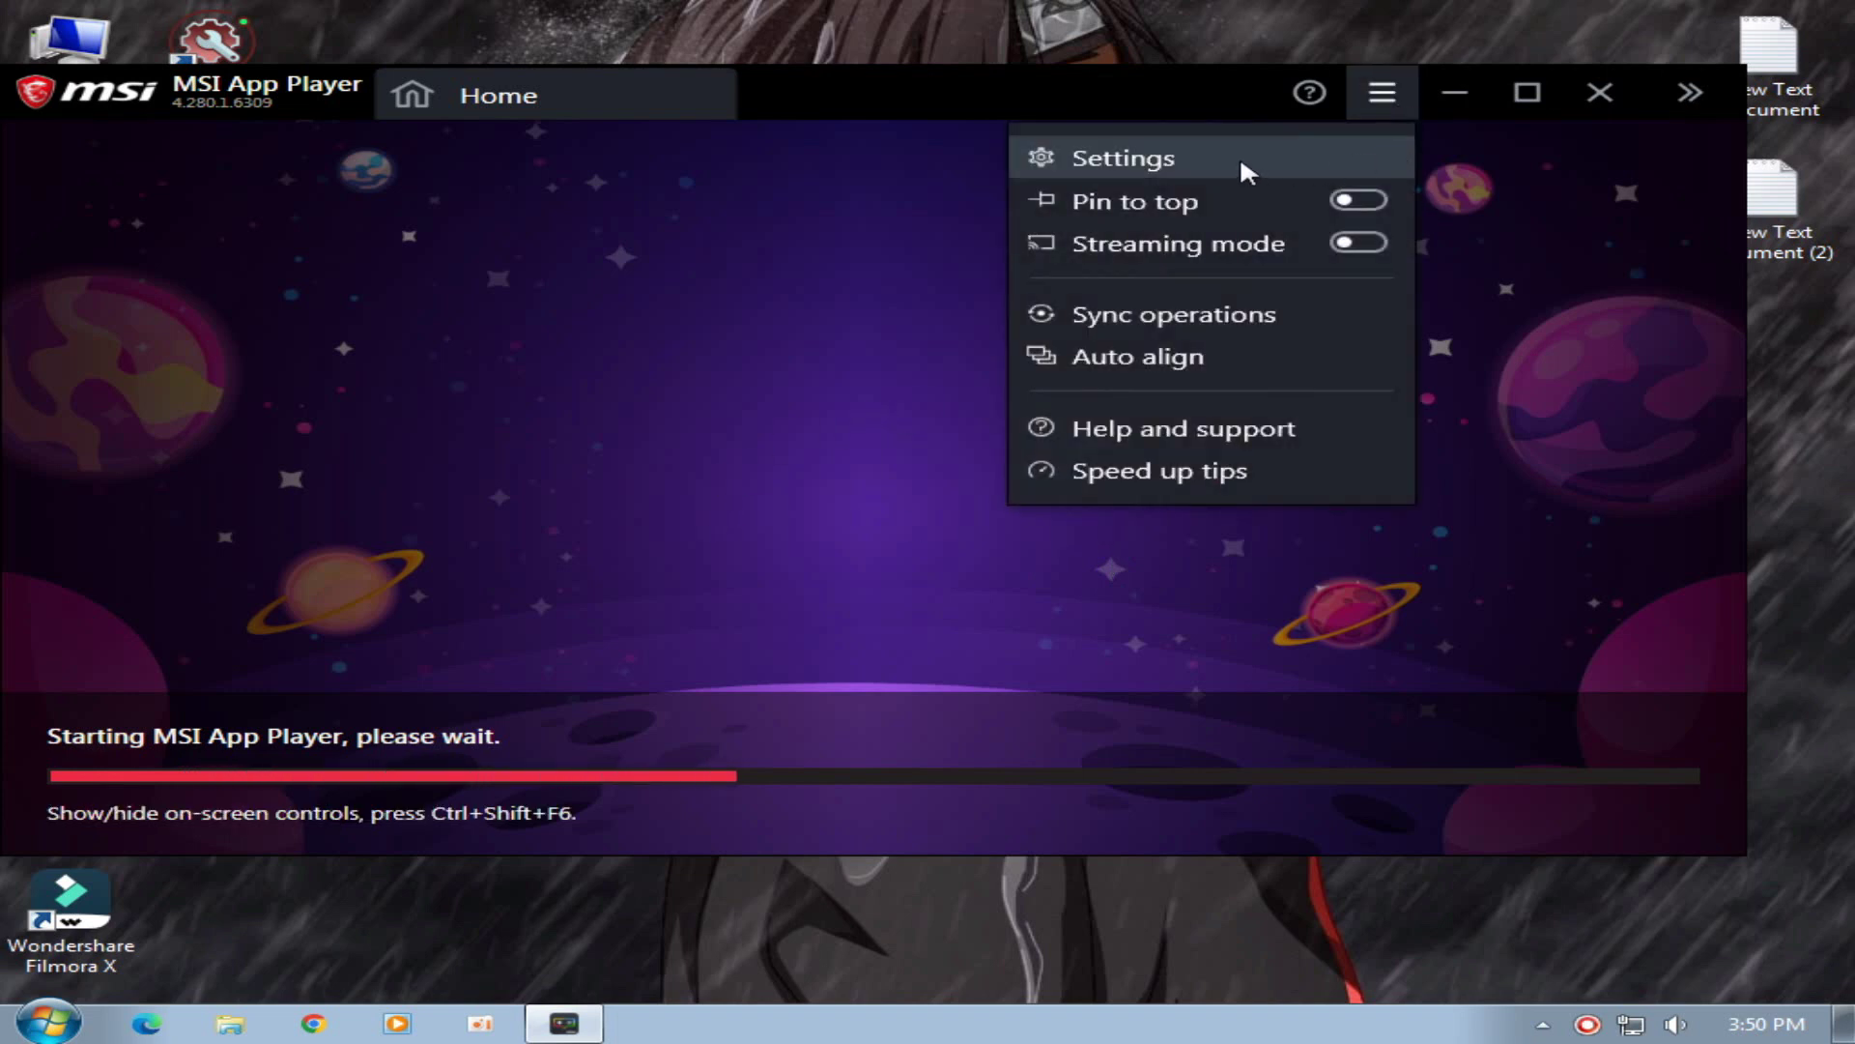
left_click(1244, 171)
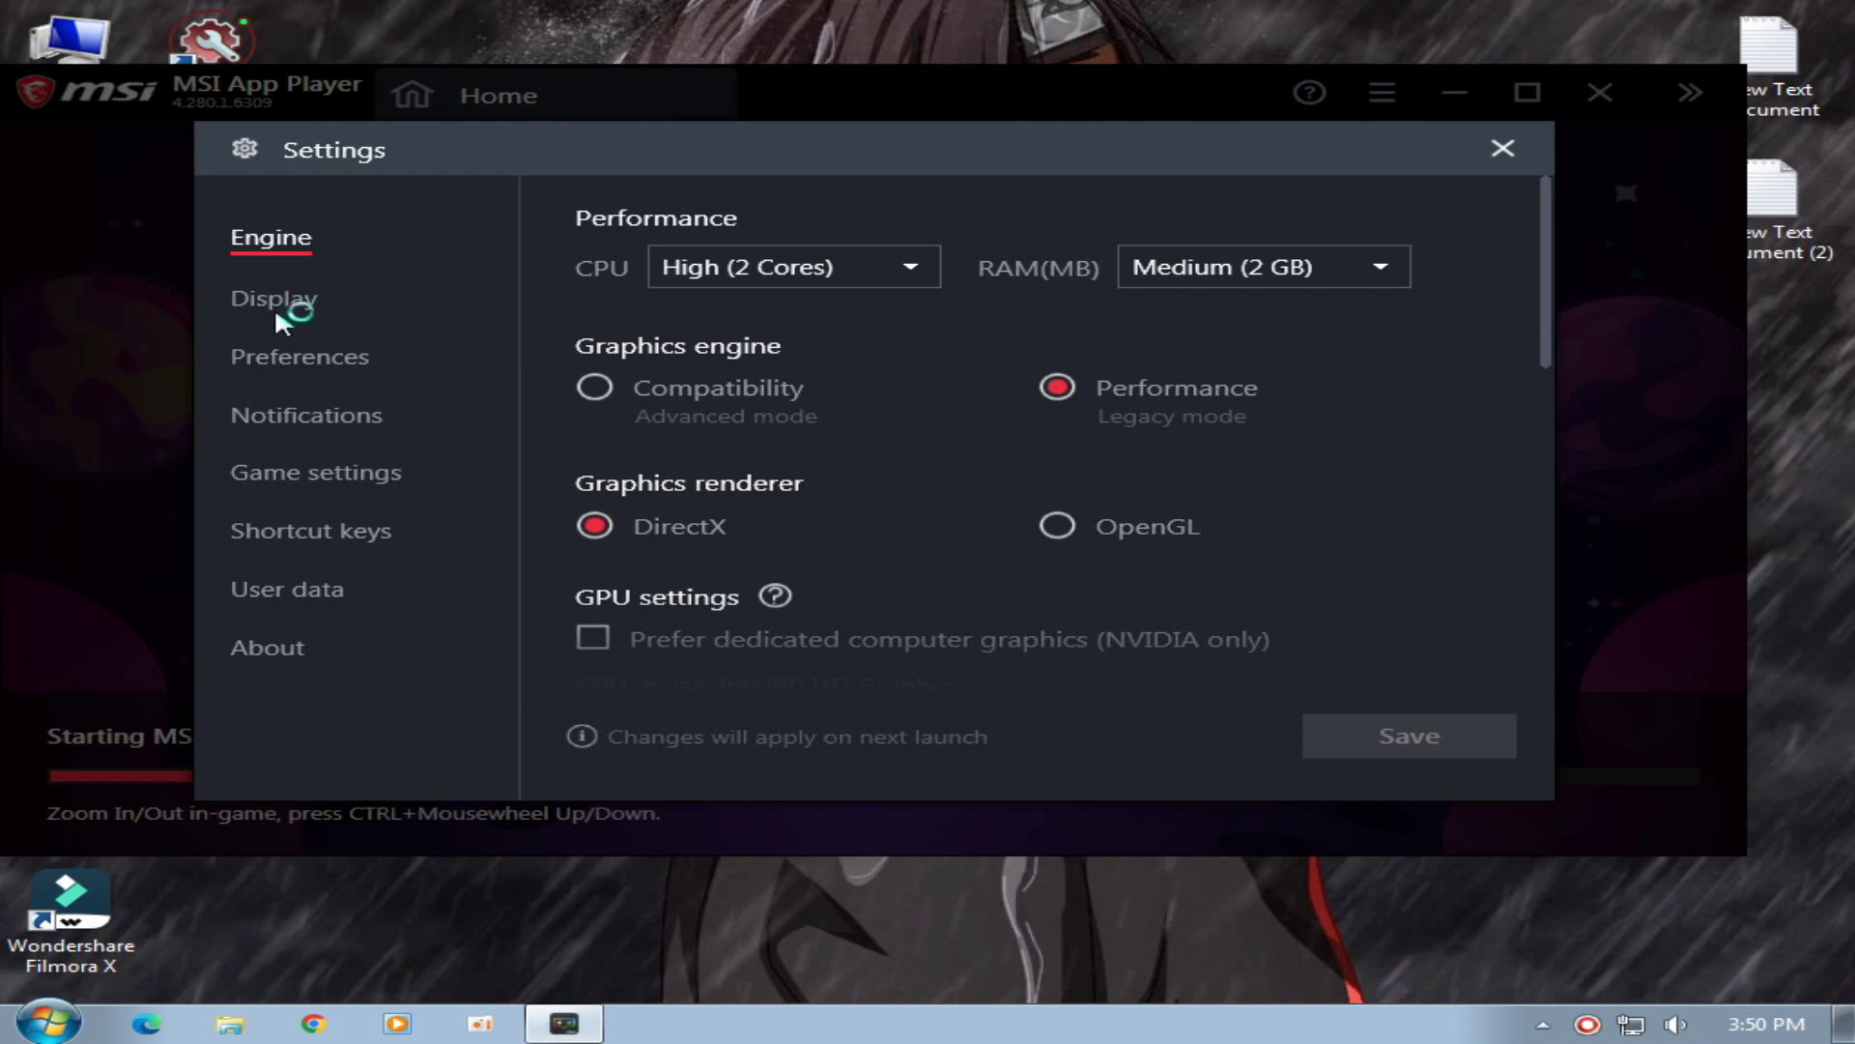
left_click(290, 311)
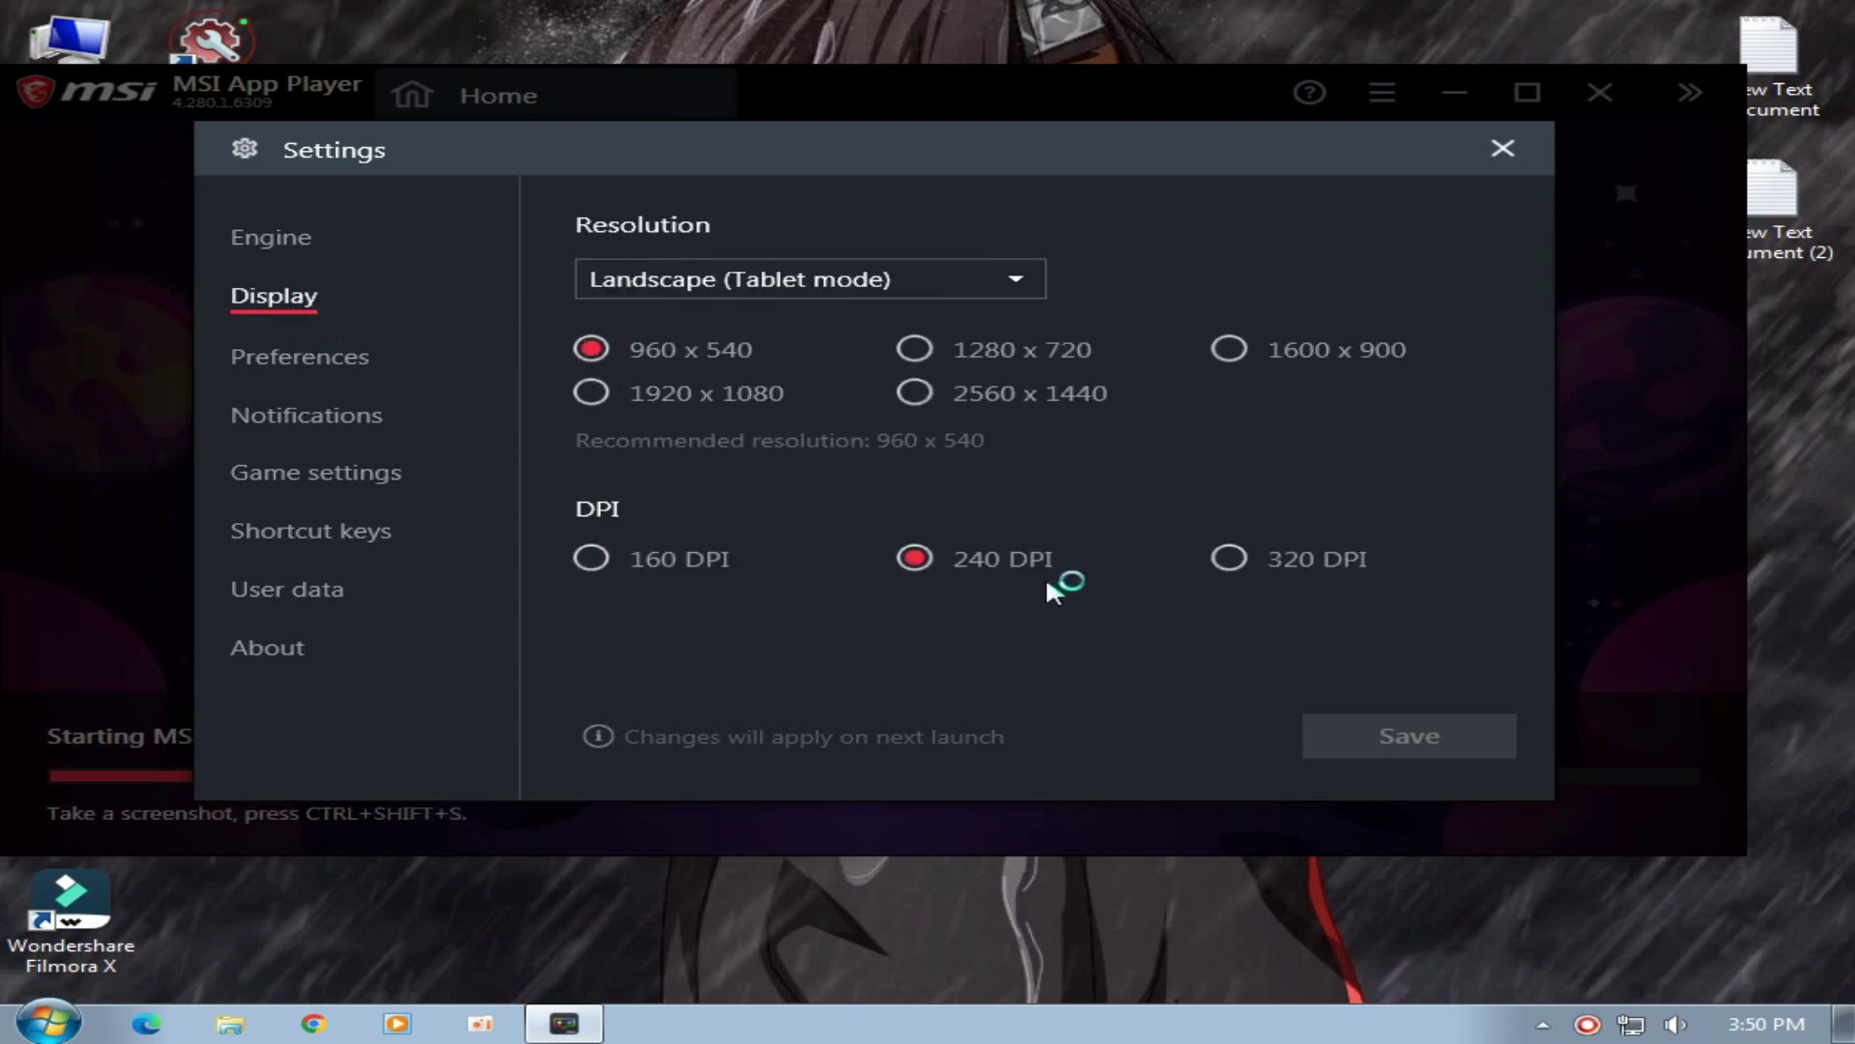
left_click(319, 359)
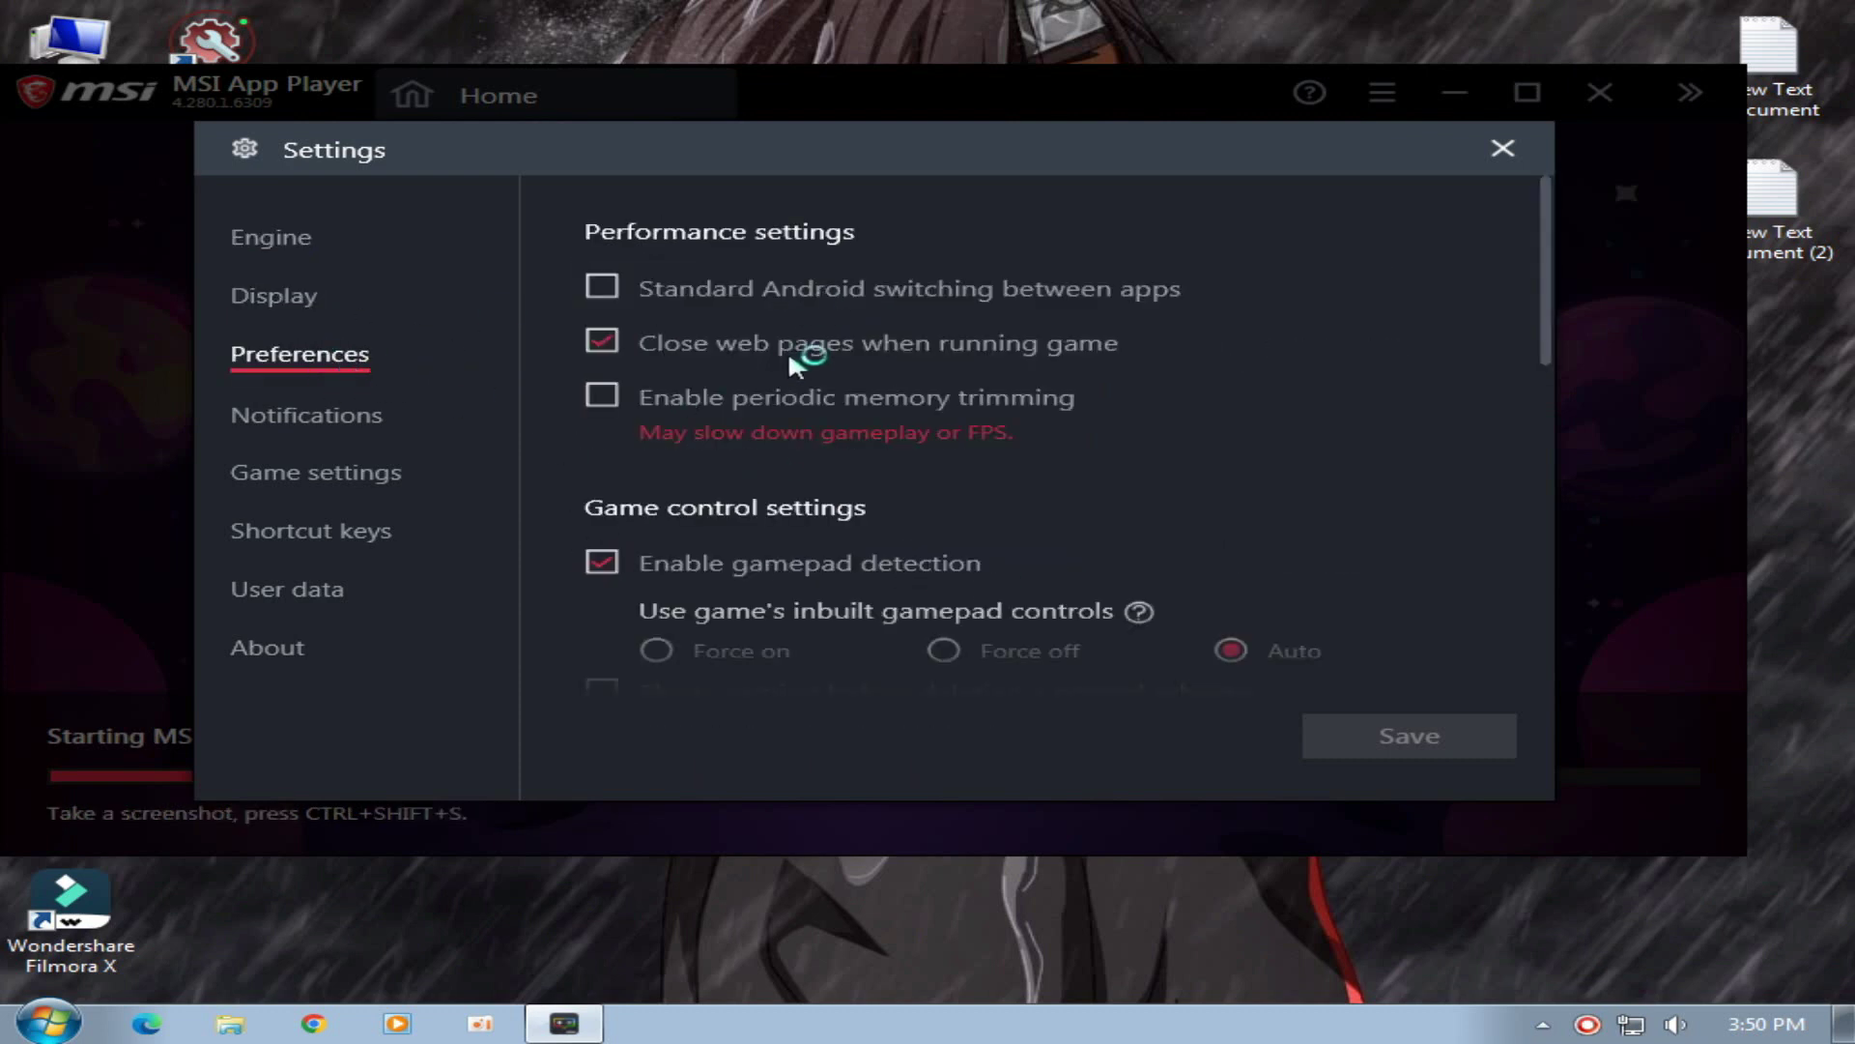
scroll(986, 502, "down", 5)
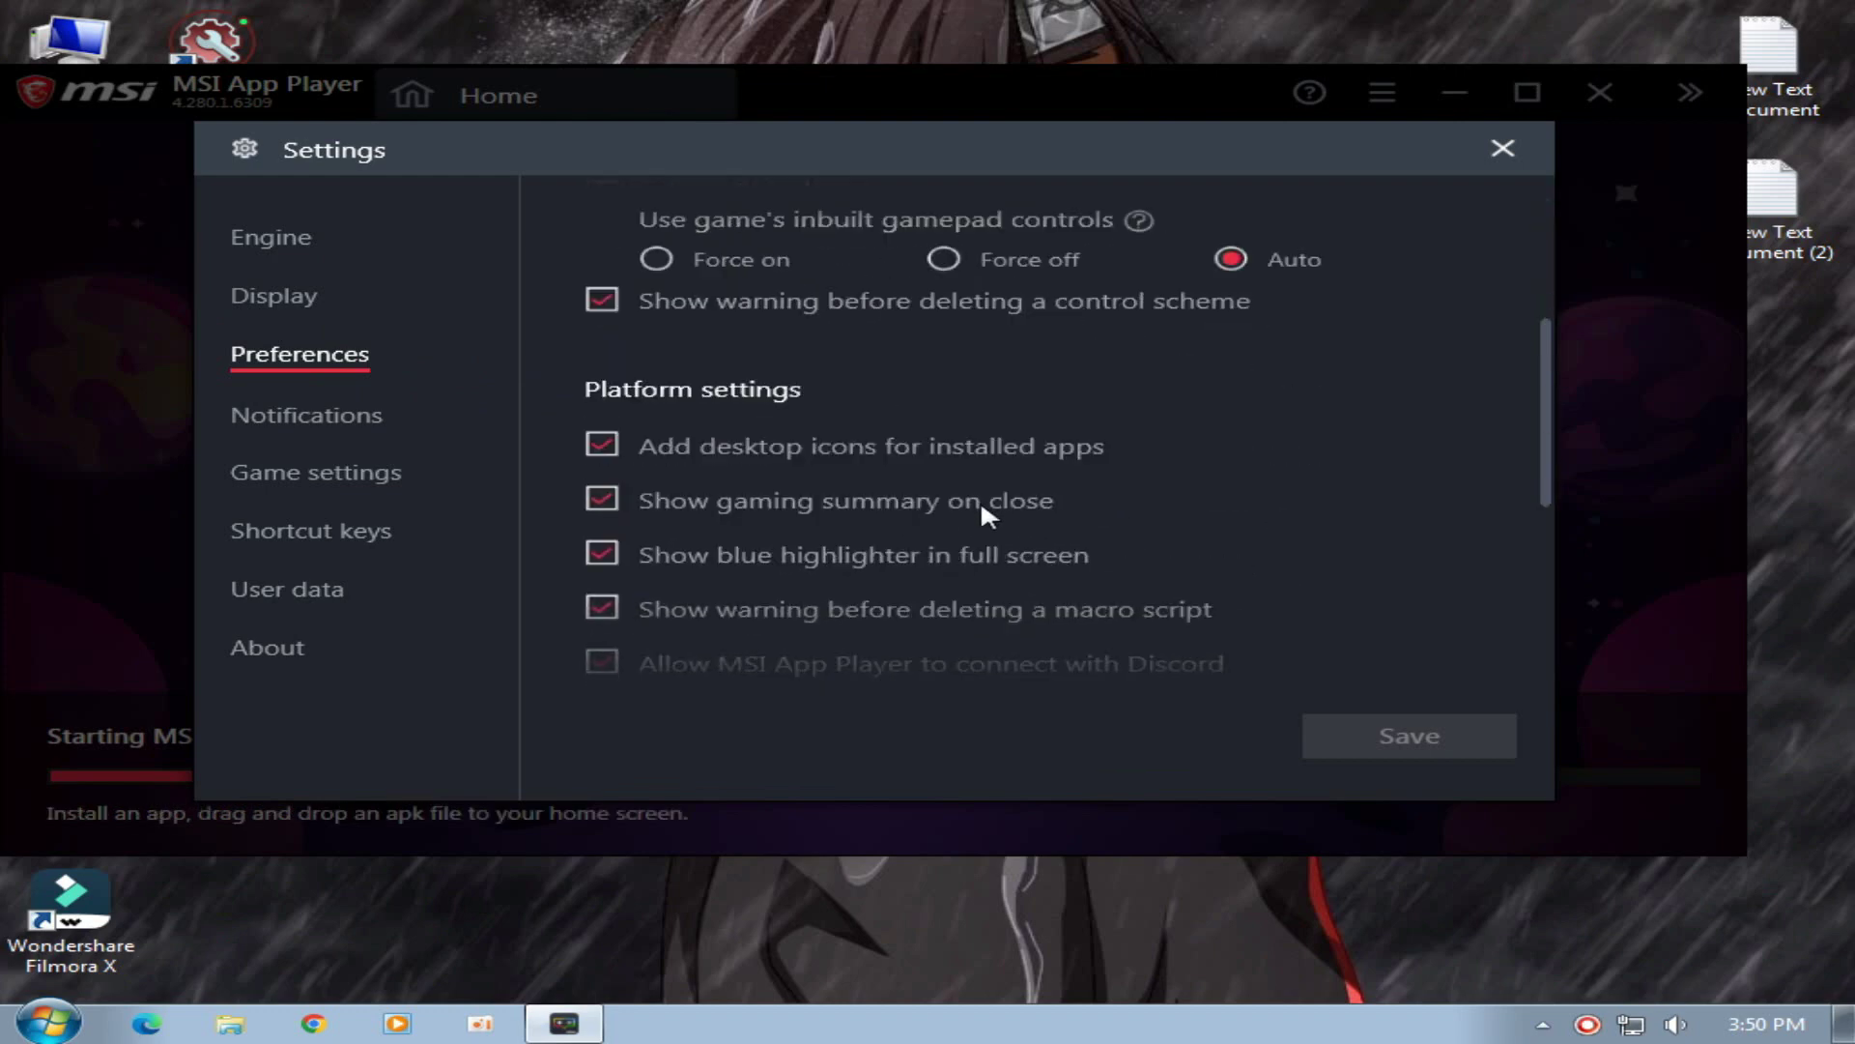
scroll(980, 499, "down", 6)
left_click(314, 414)
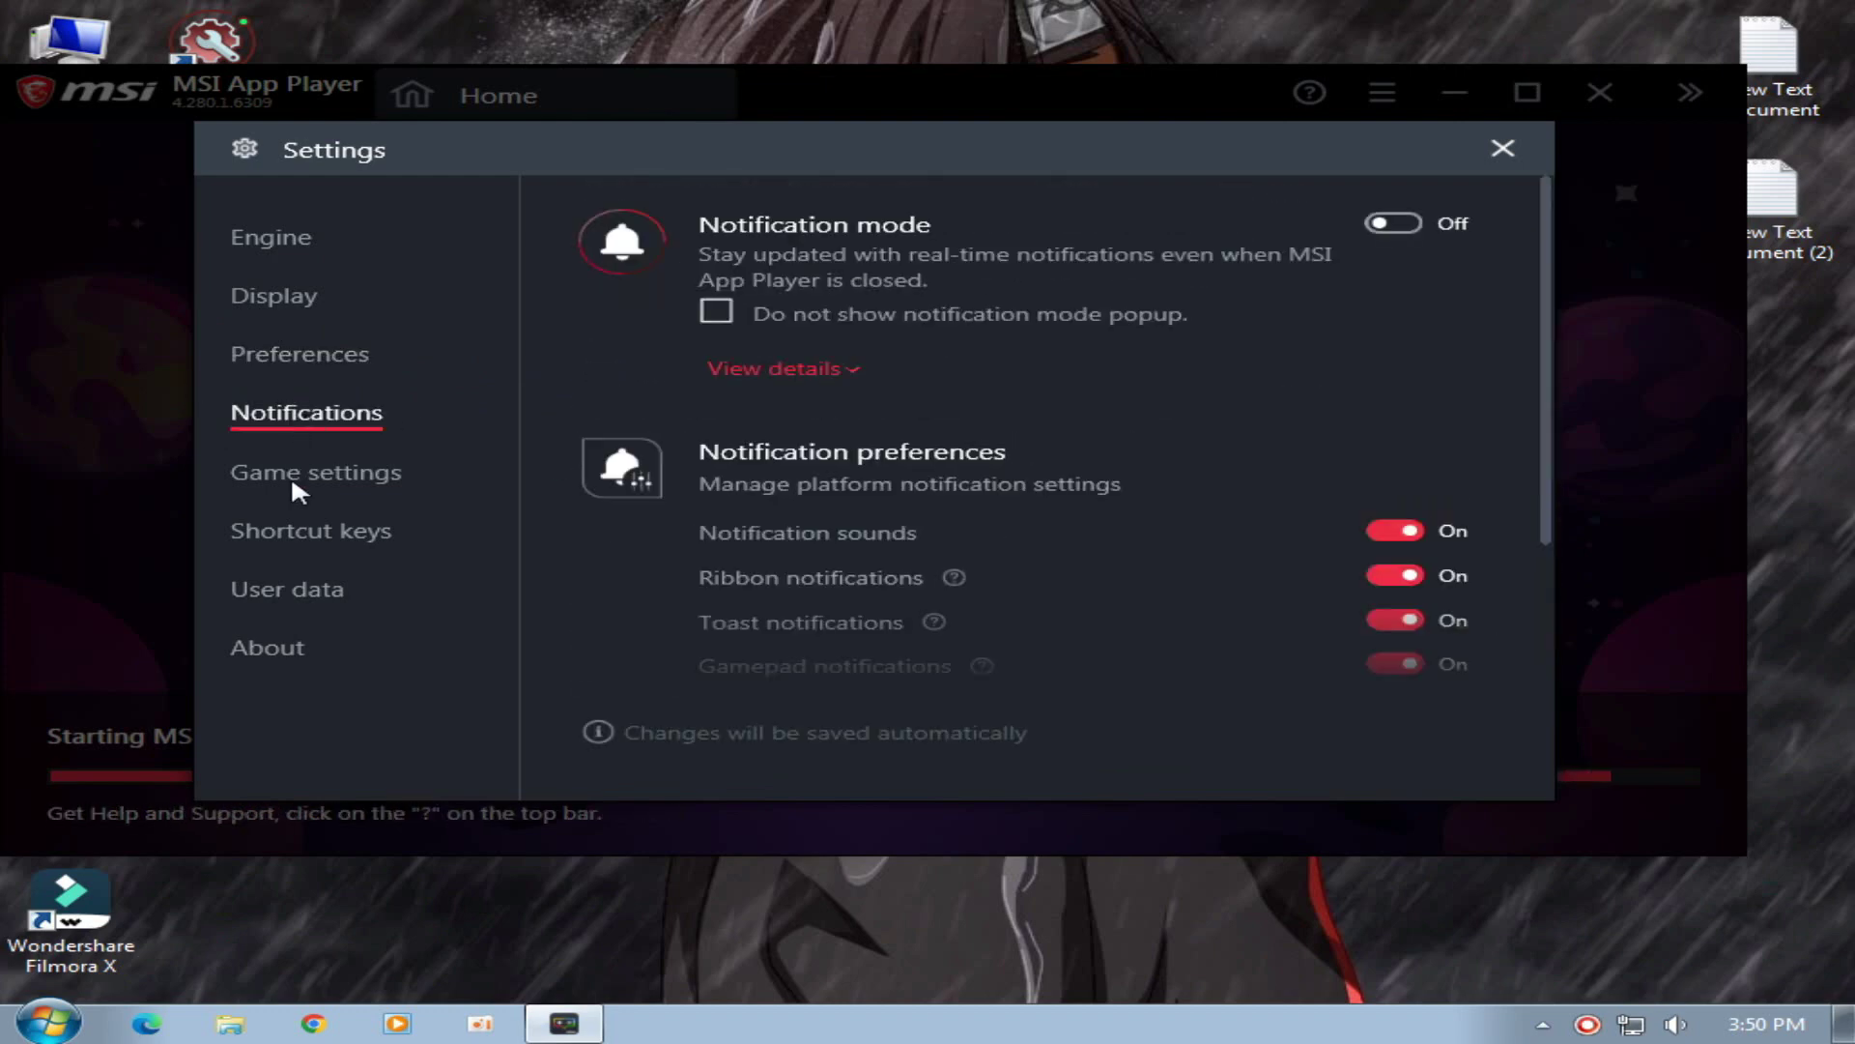
left_click(334, 536)
left_click(316, 639)
left_click(319, 591)
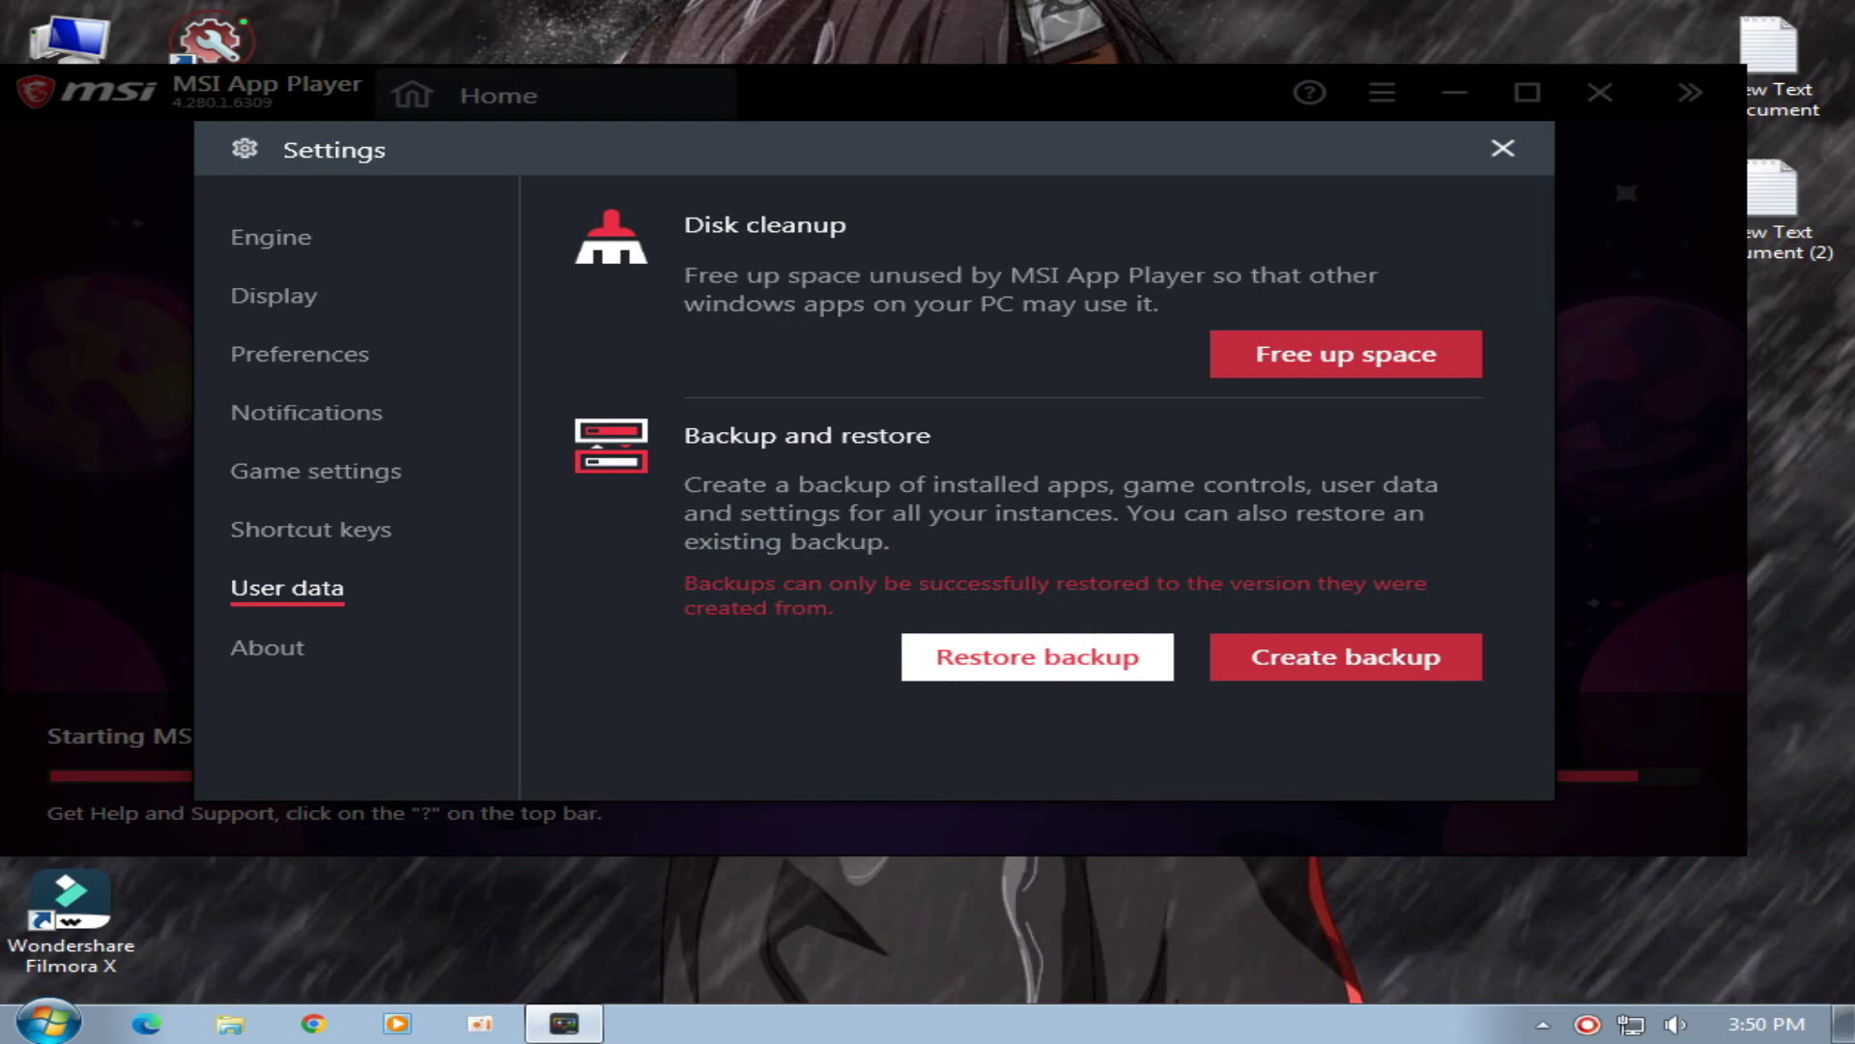
left_click(1504, 149)
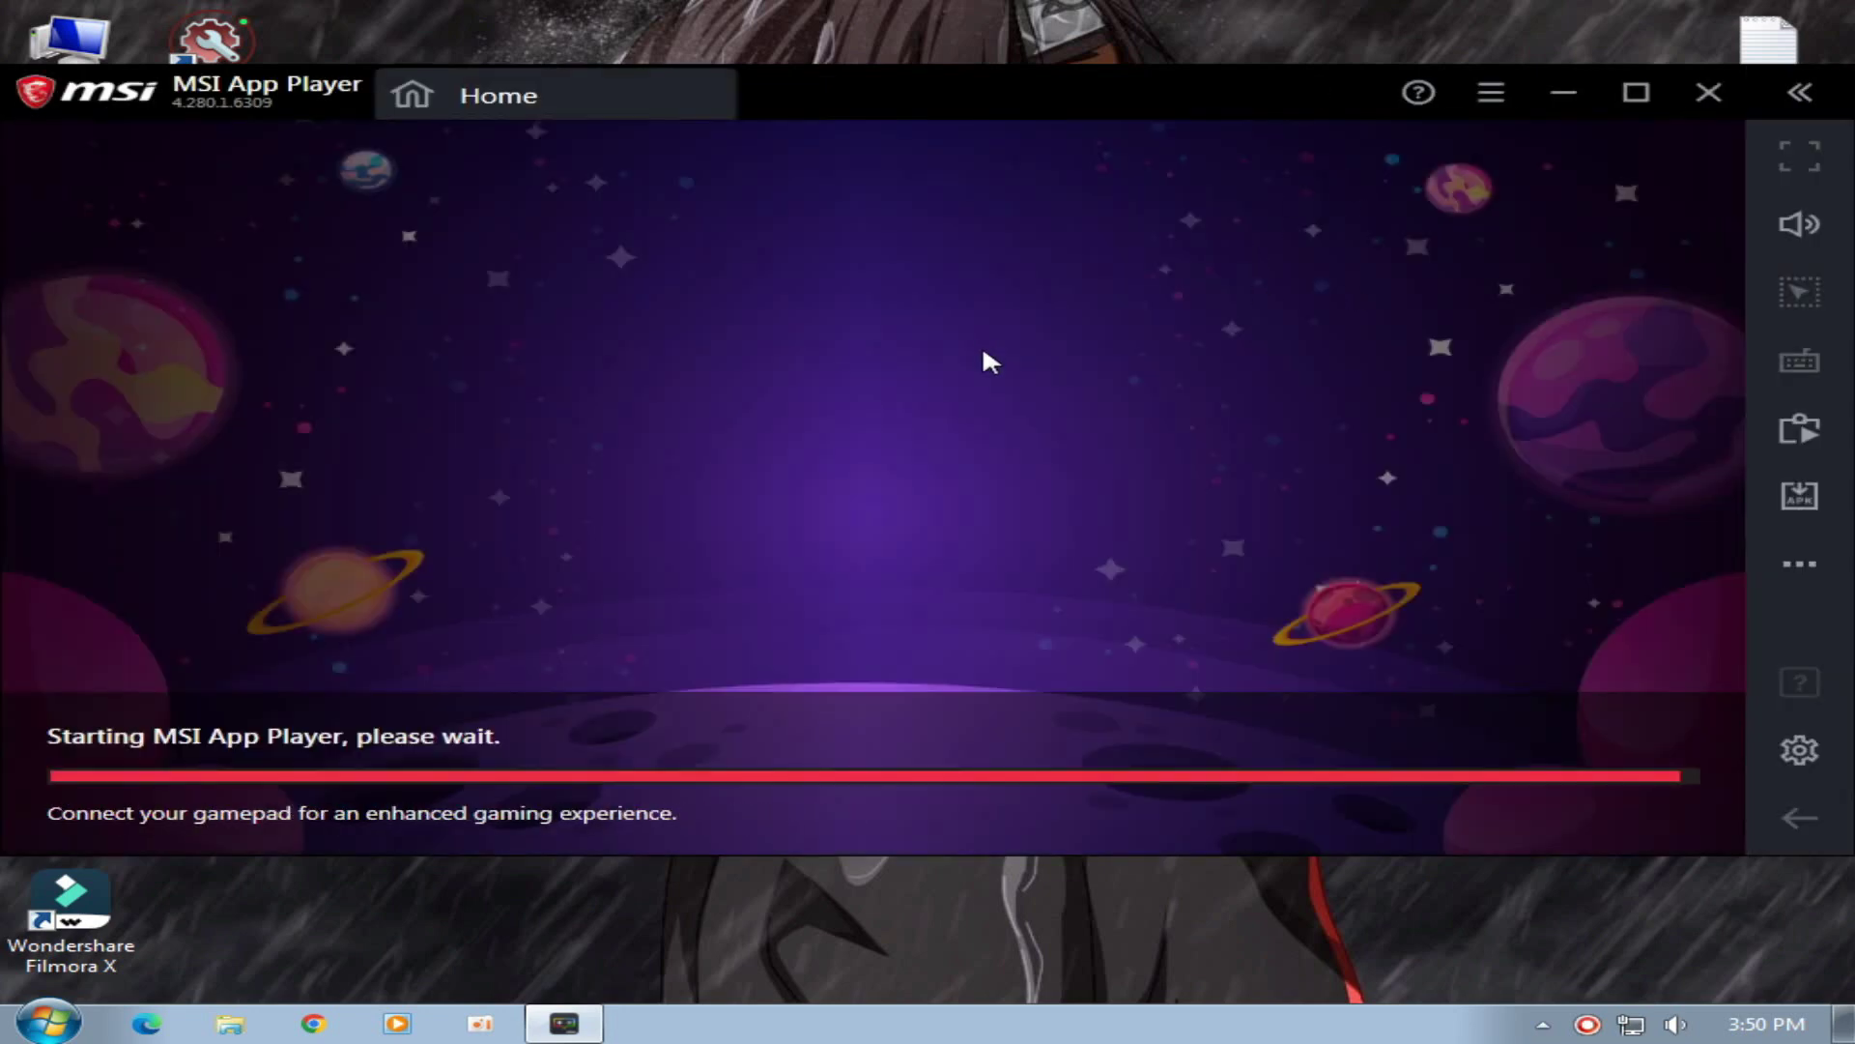
Search for "ff" from the home screen and sign in to the Google Play Store.
type("ff")
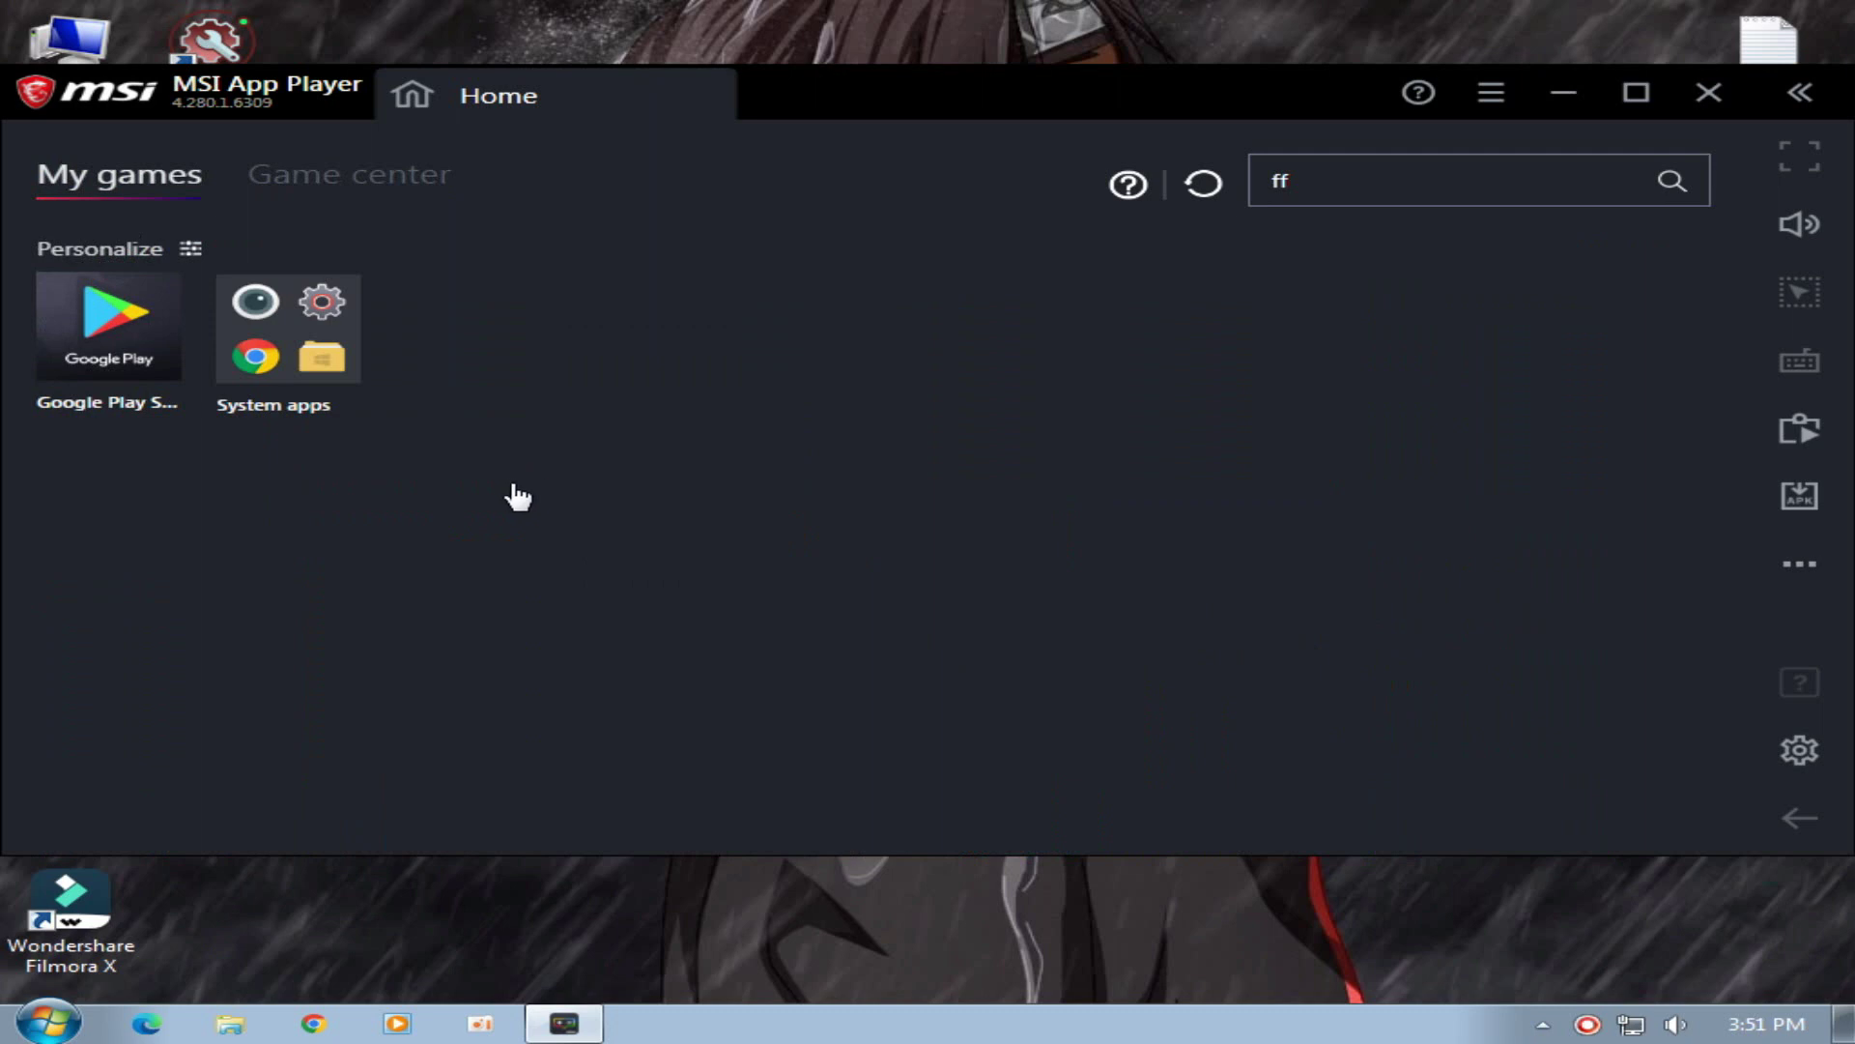
key("Return")
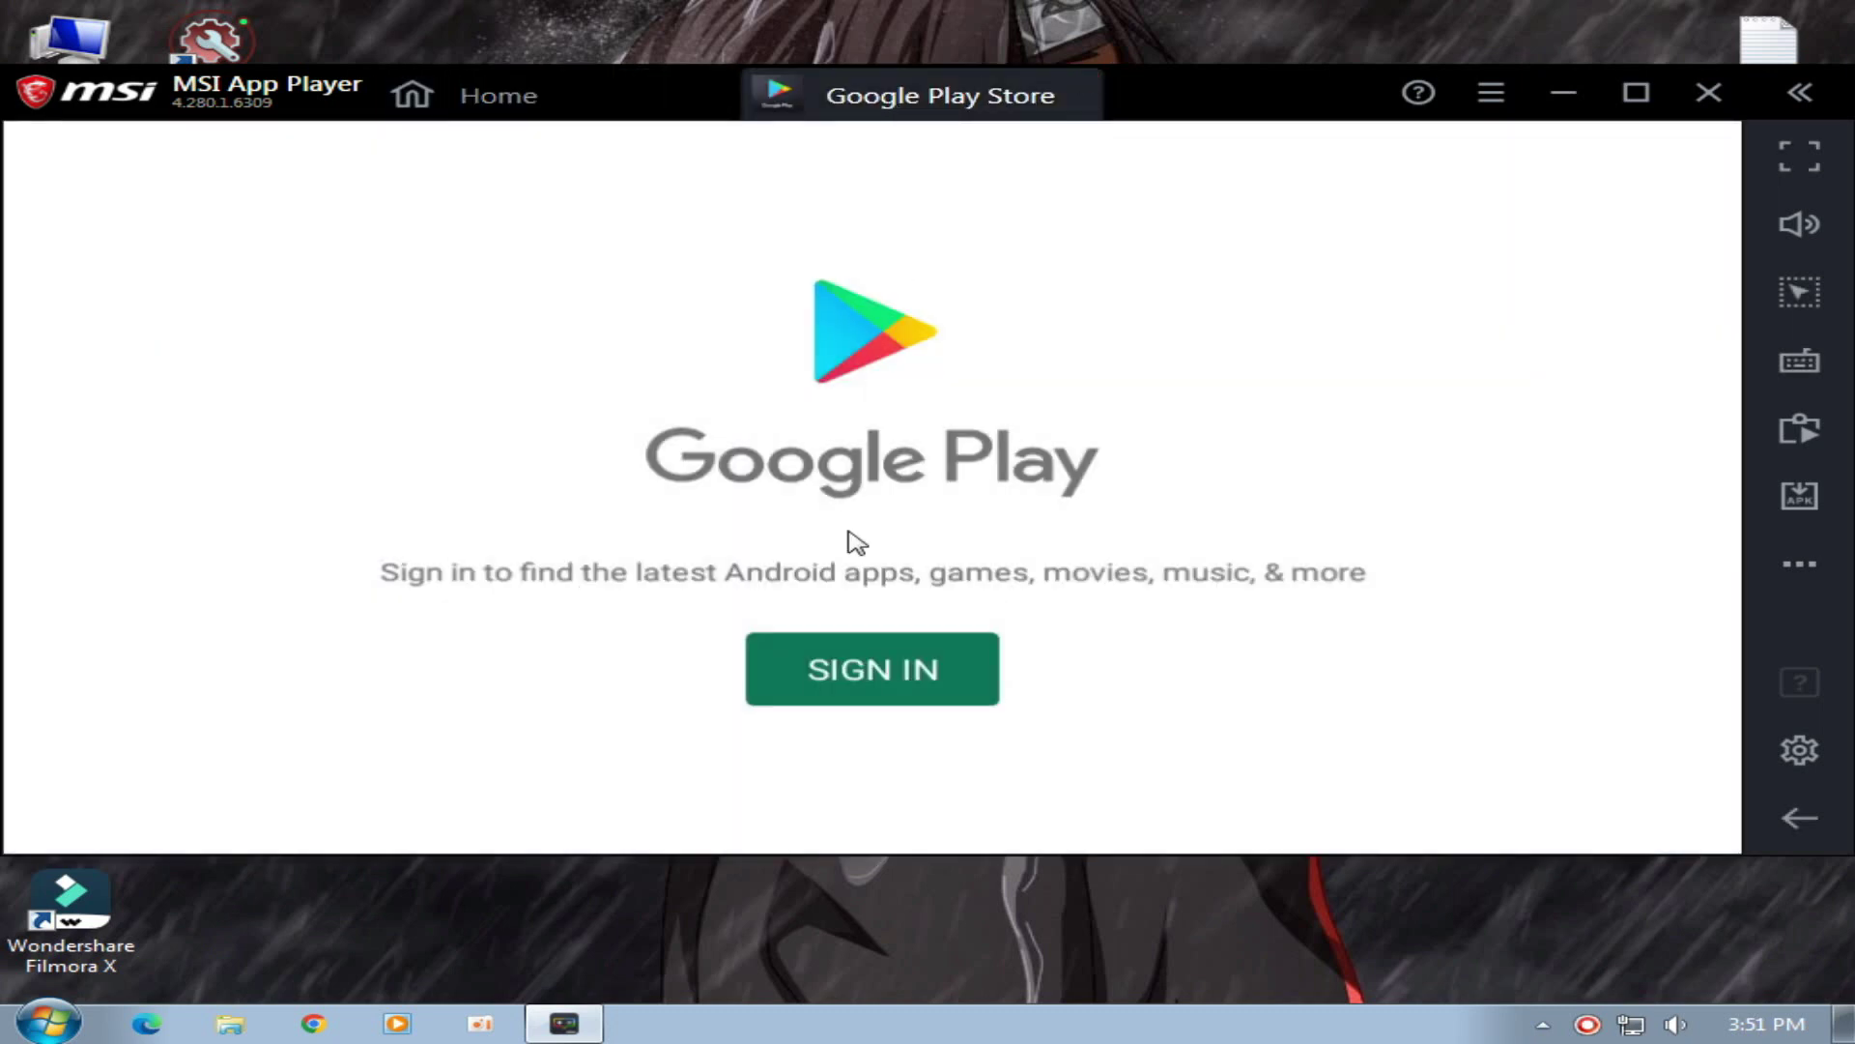
left_click(891, 691)
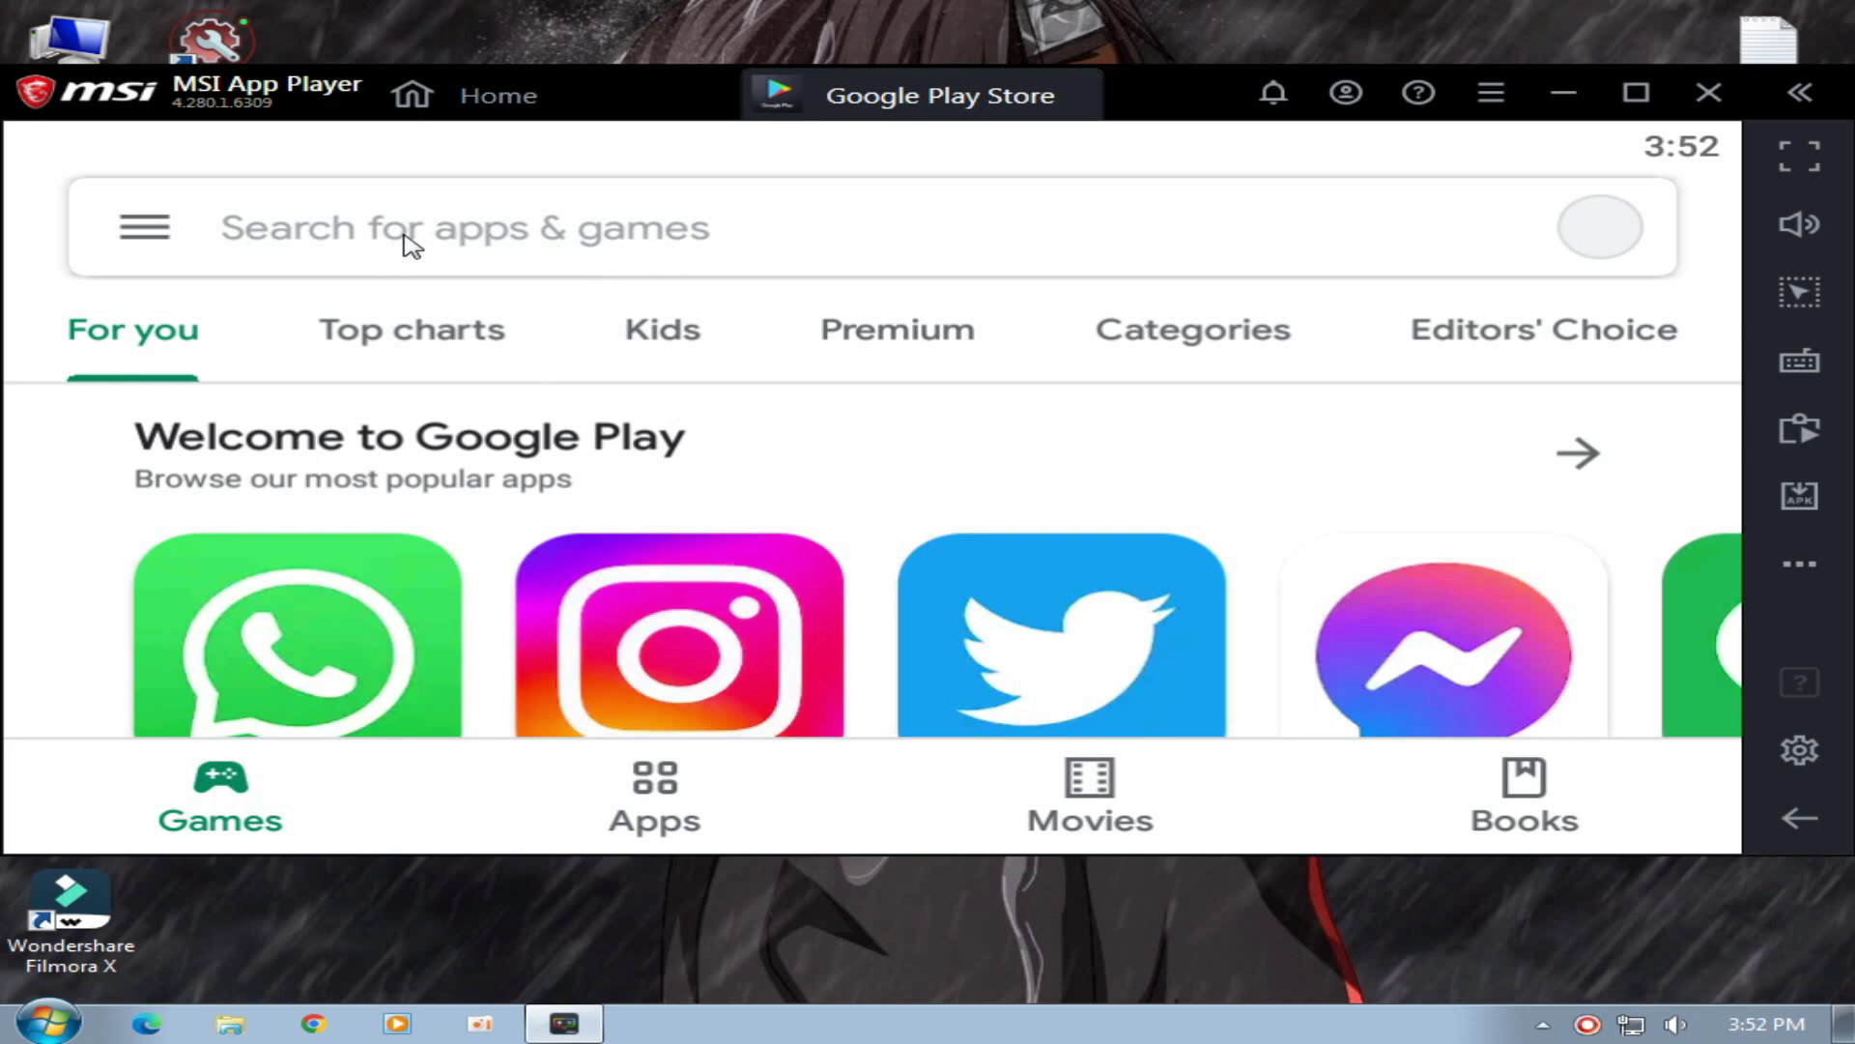
Search the Play Store for "ff" and install Garena Free Fire: Rampage.
left_click(412, 274)
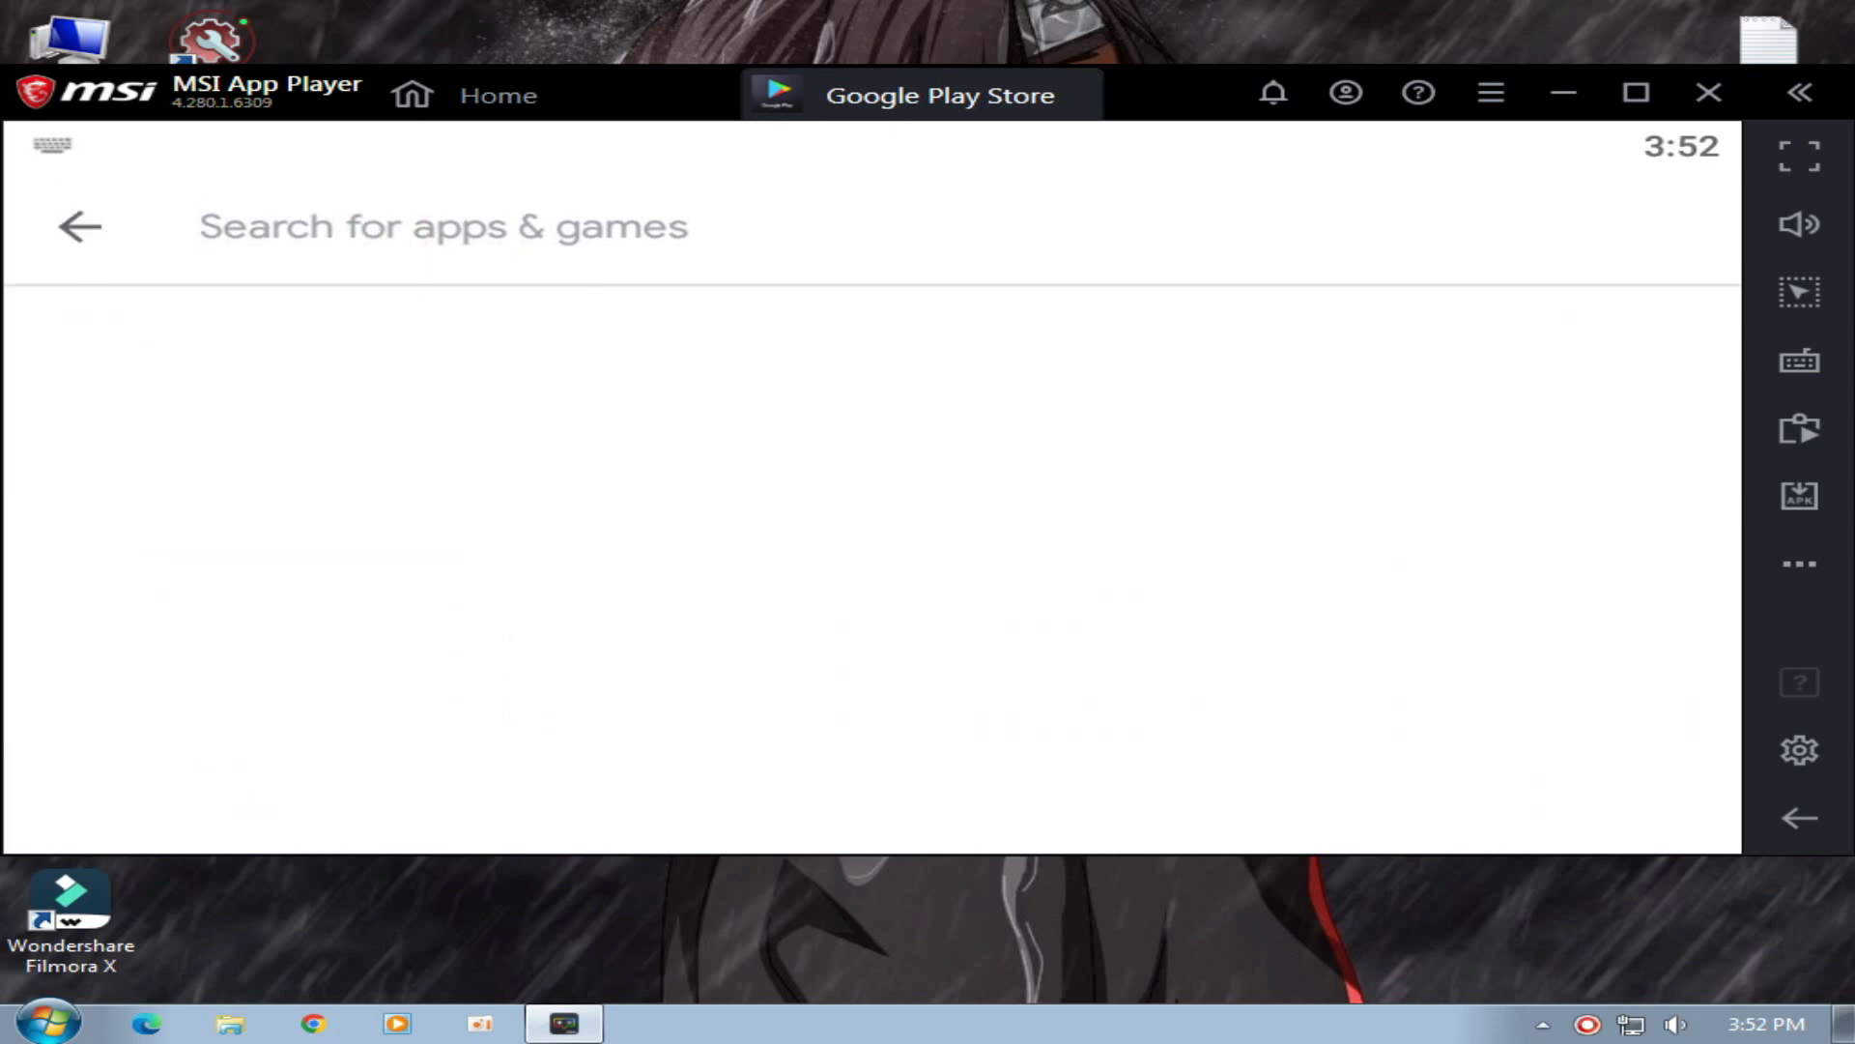
type("ff")
key("Return")
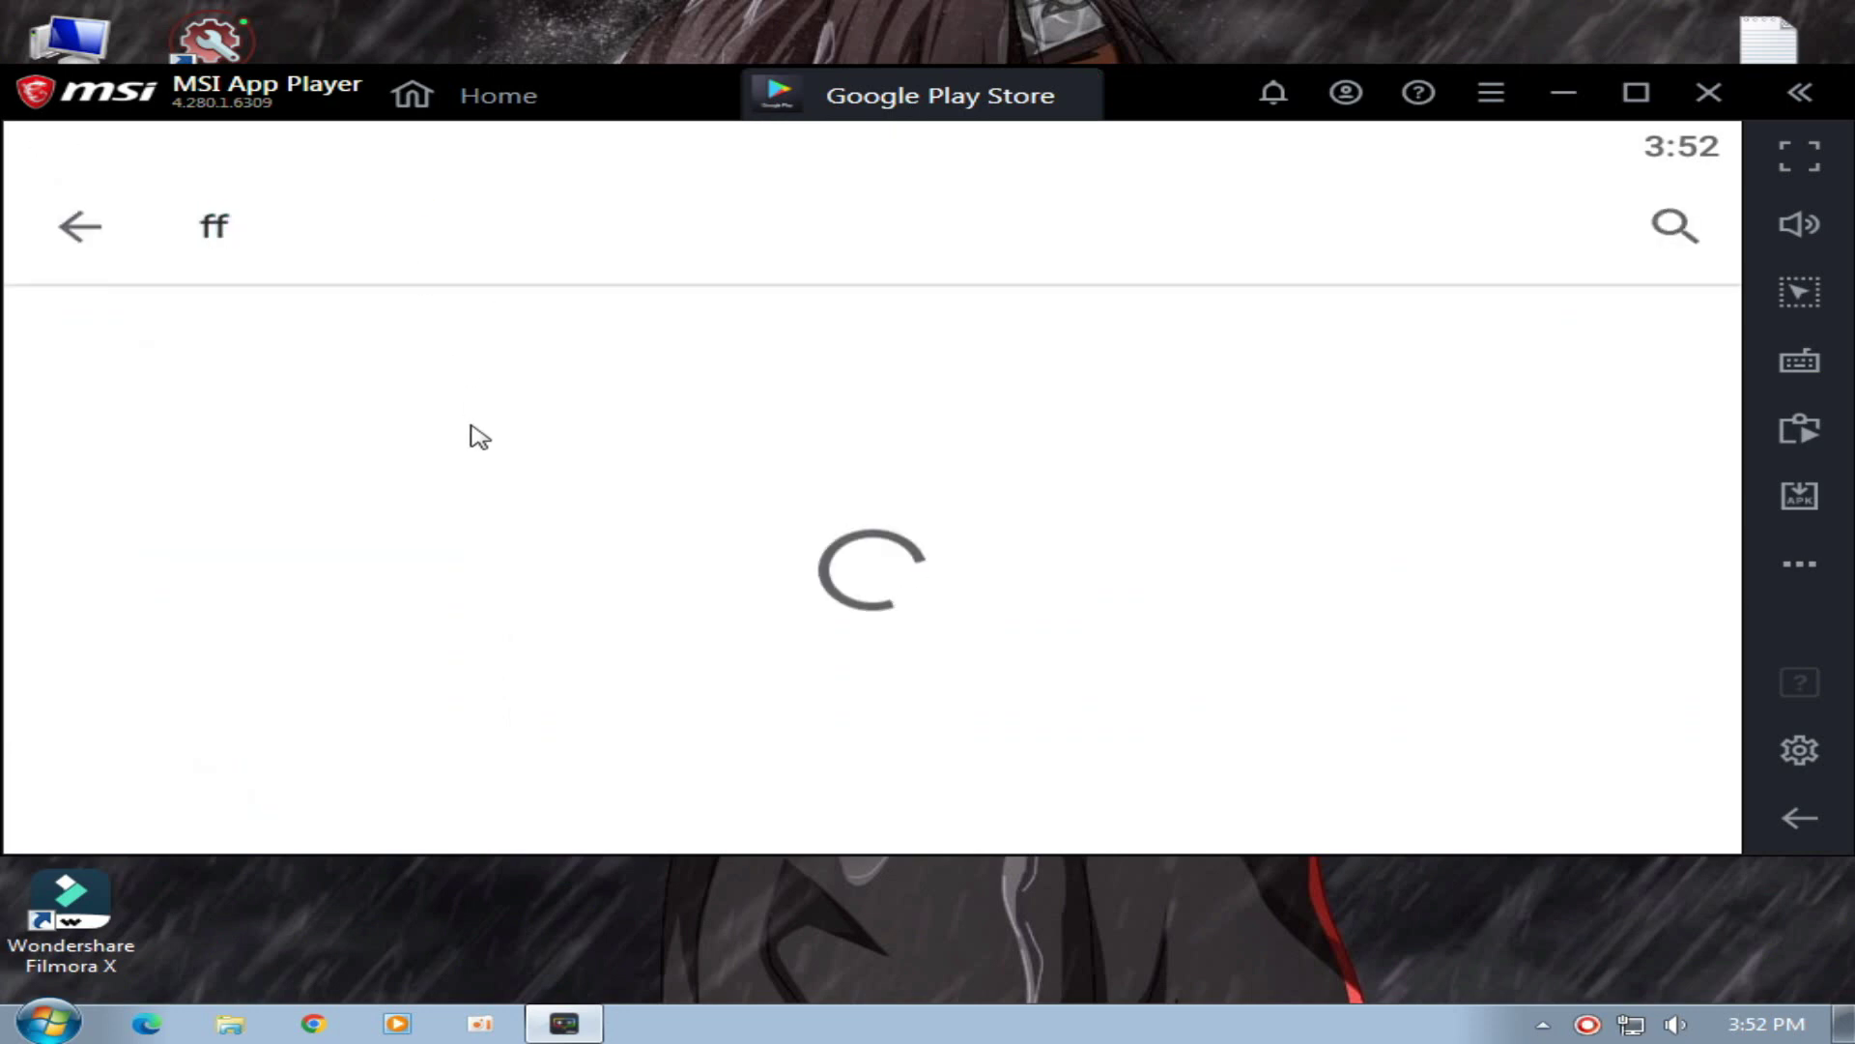
left_click(480, 349)
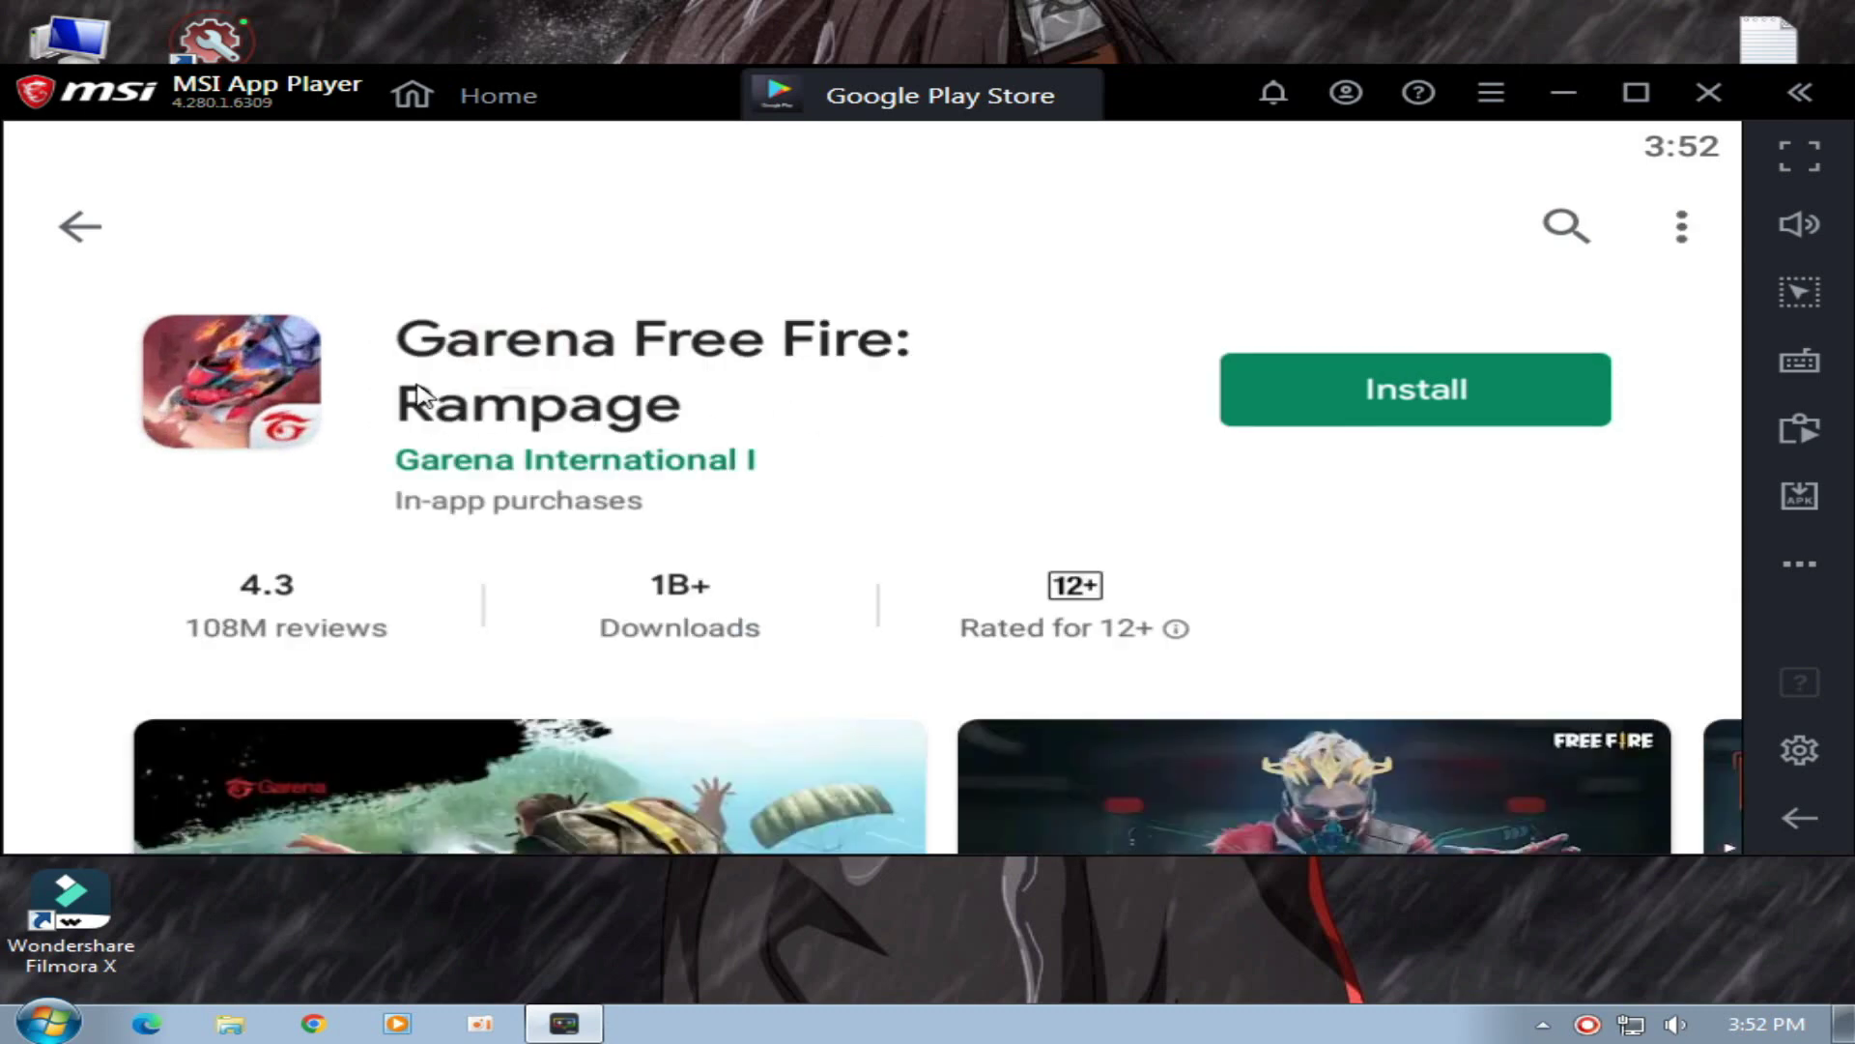
left_click(1477, 379)
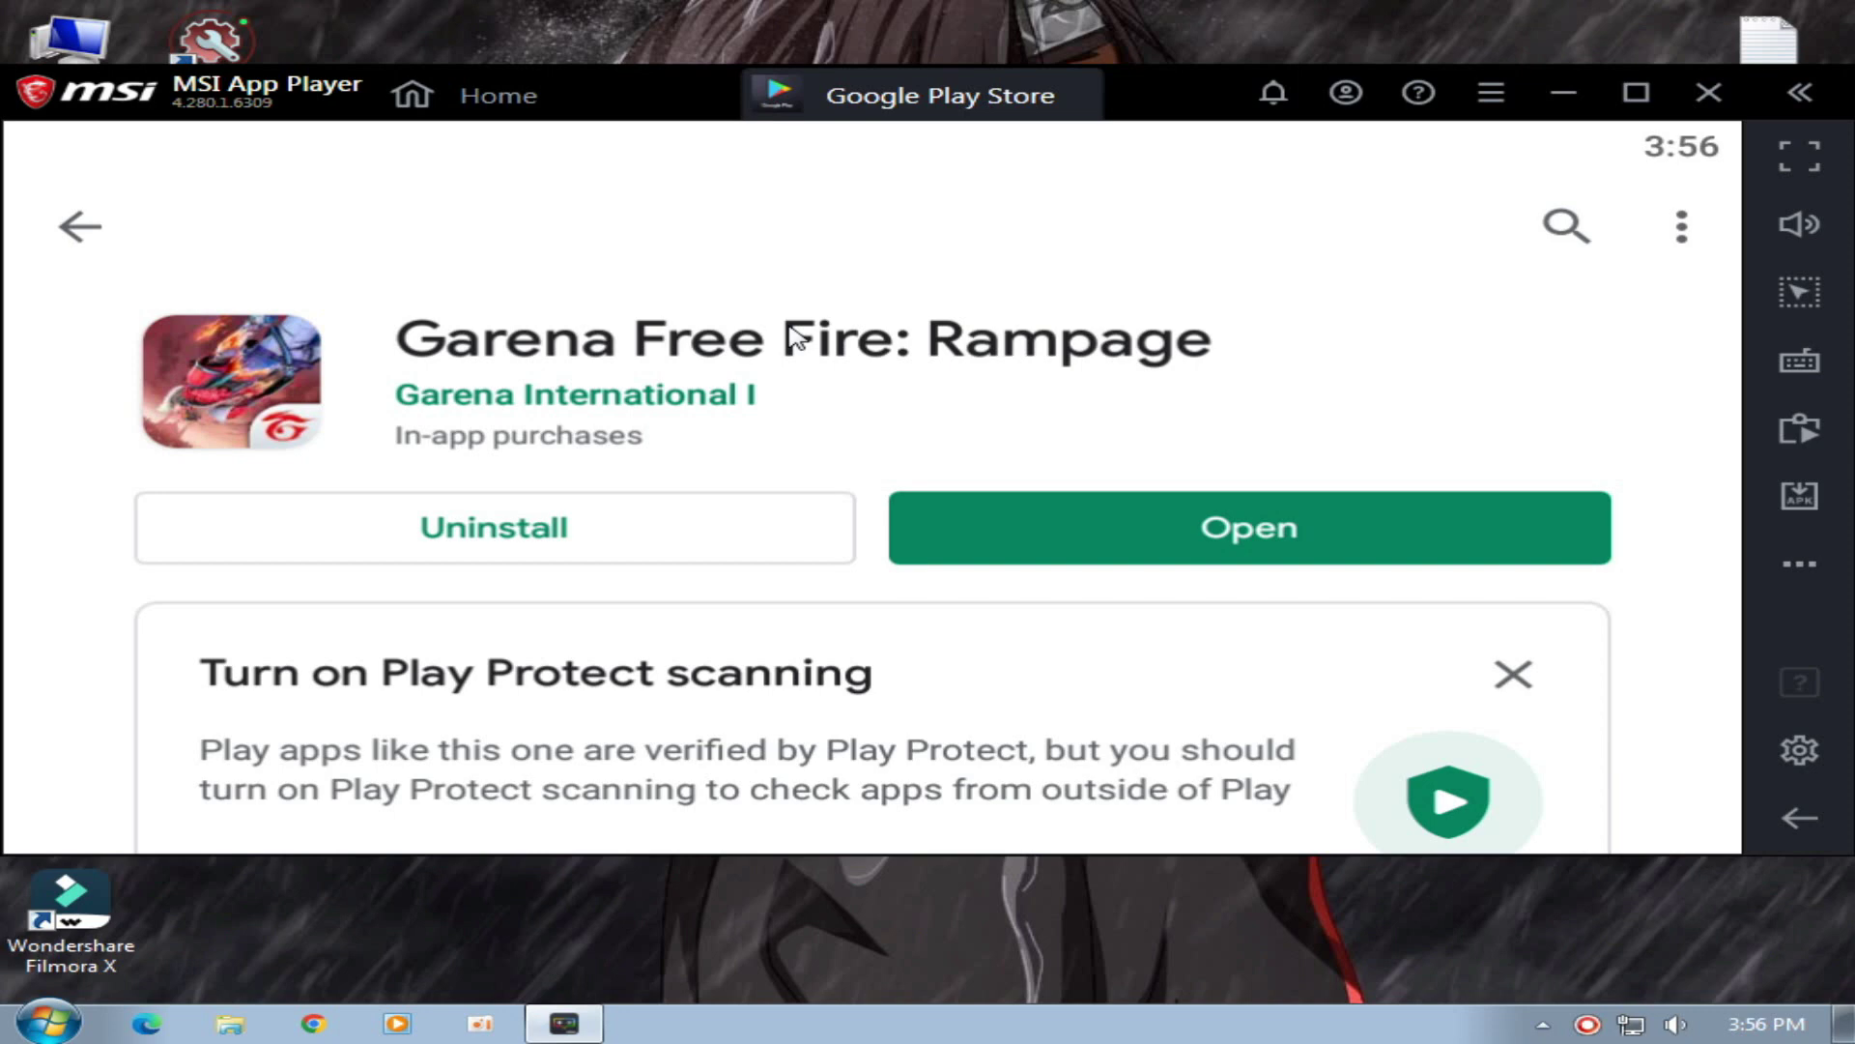
Close the Google Play Store and return to the home screen.
scroll(1111, 637, "down", 1)
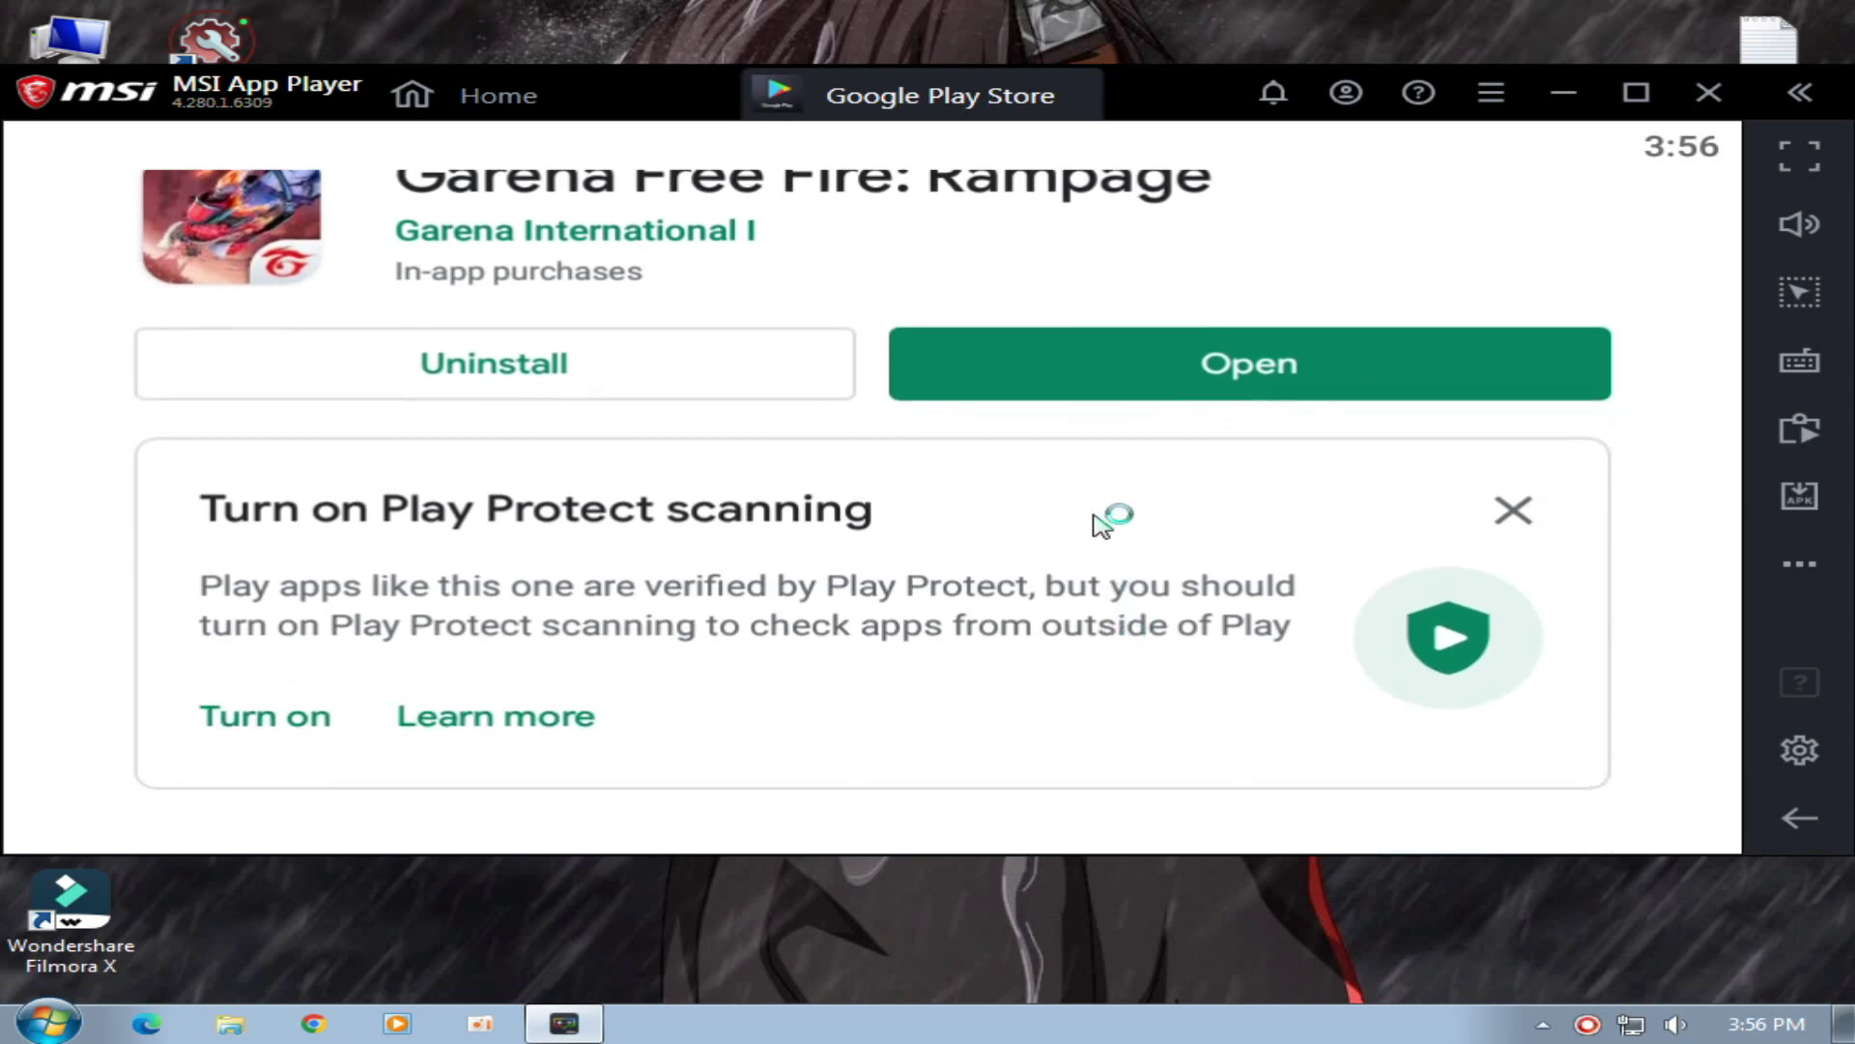
scroll(1092, 154, "up", 1)
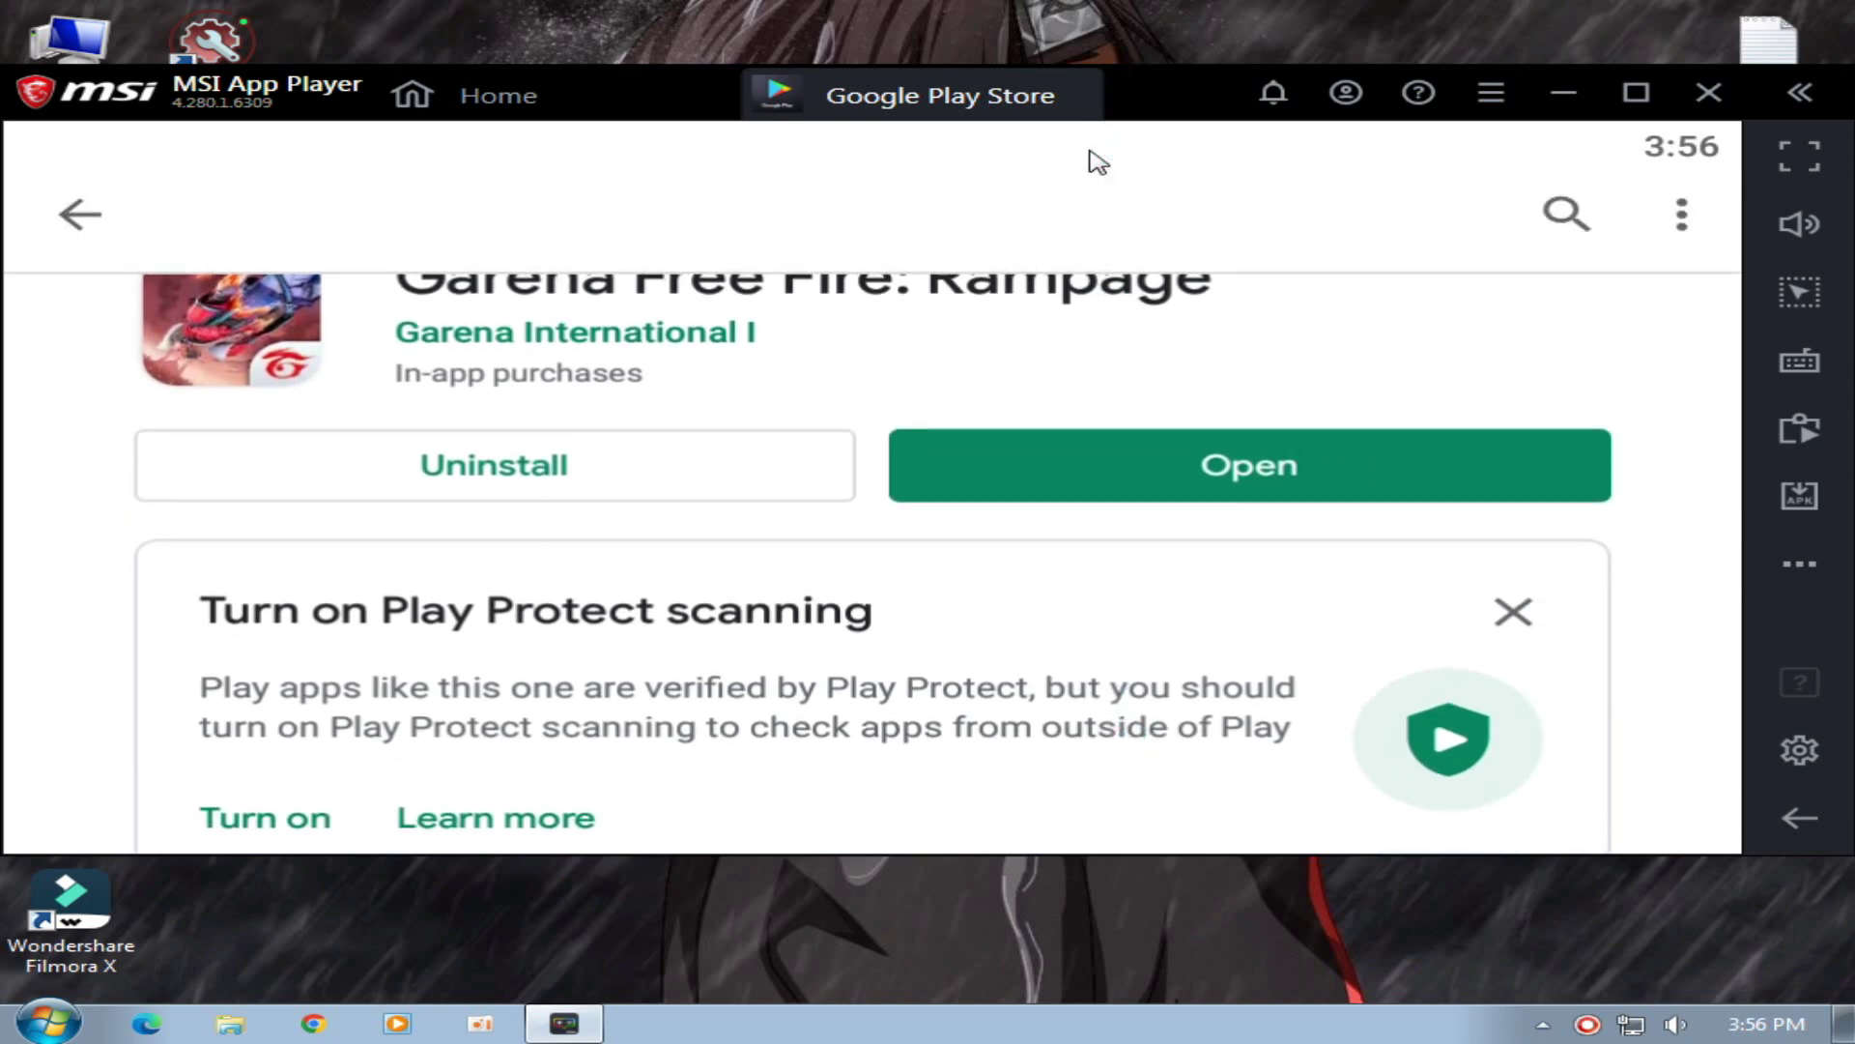
left_click(1090, 94)
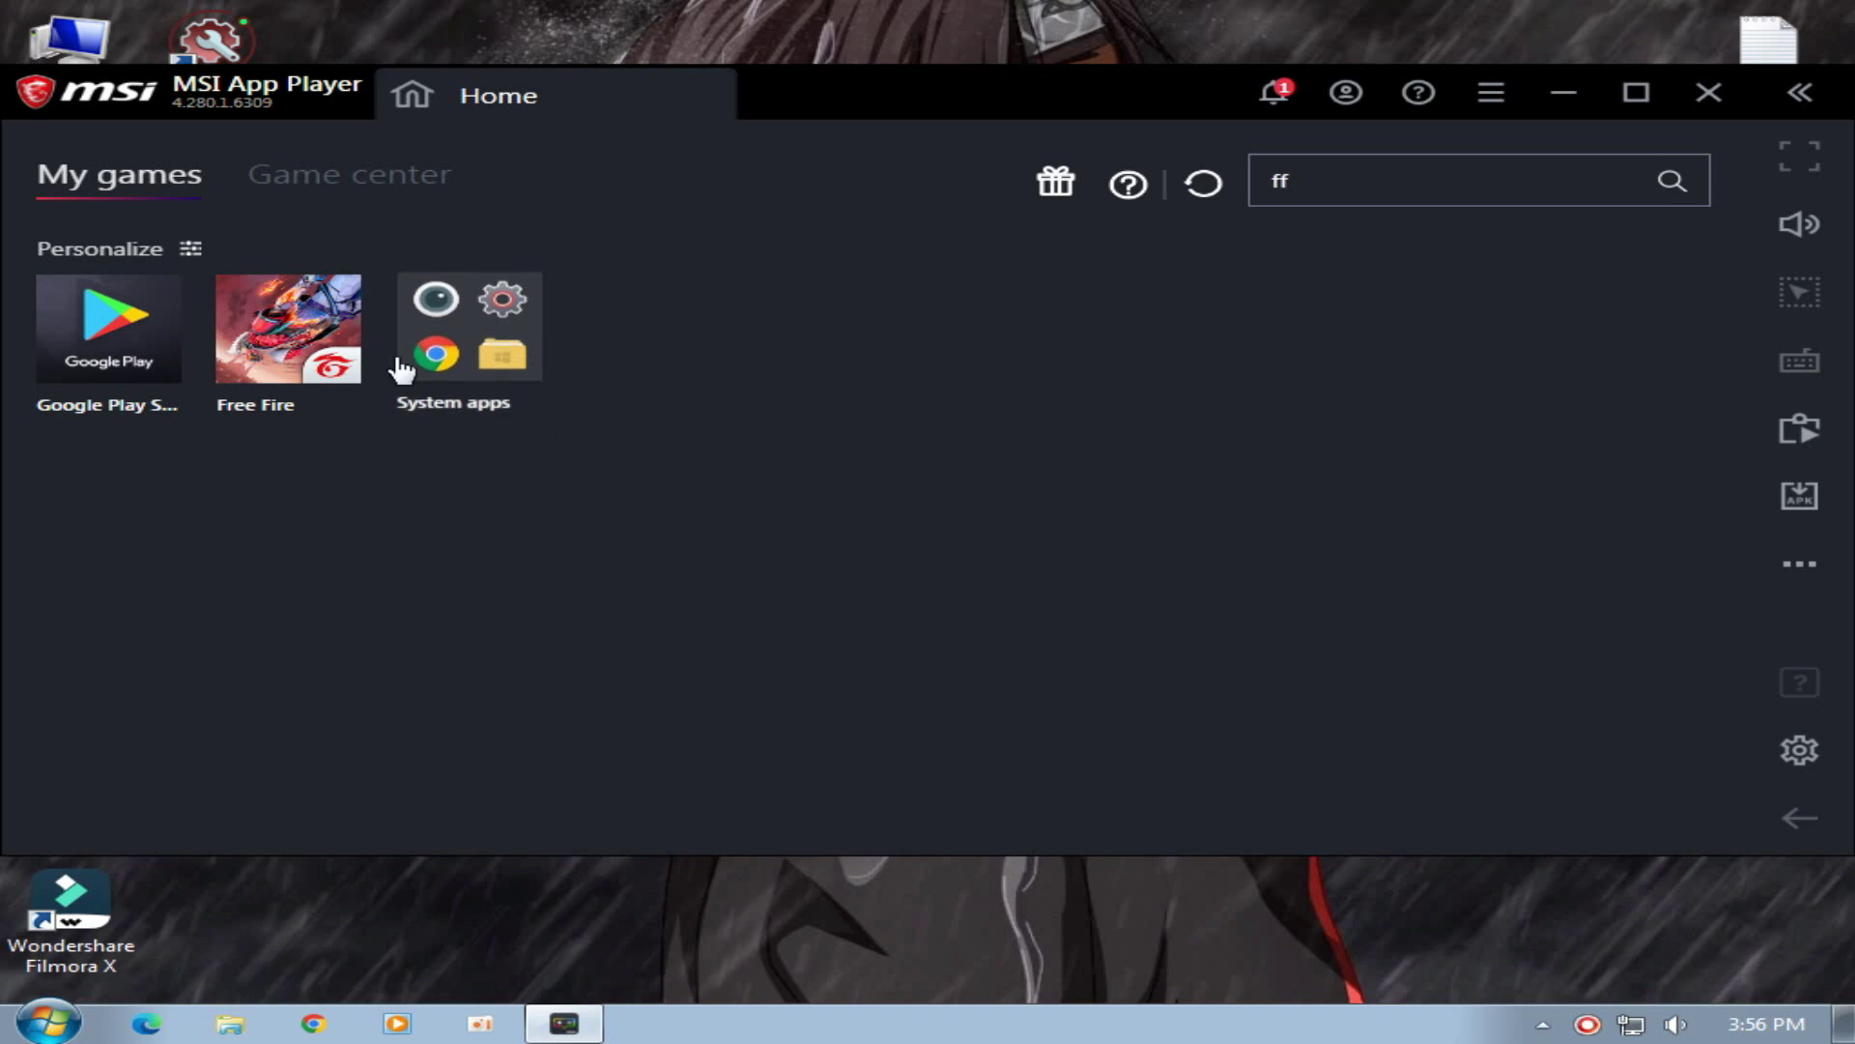
Turn off Location in the Android Settings system app, then close it and the system apps folder.
left_click(486, 333)
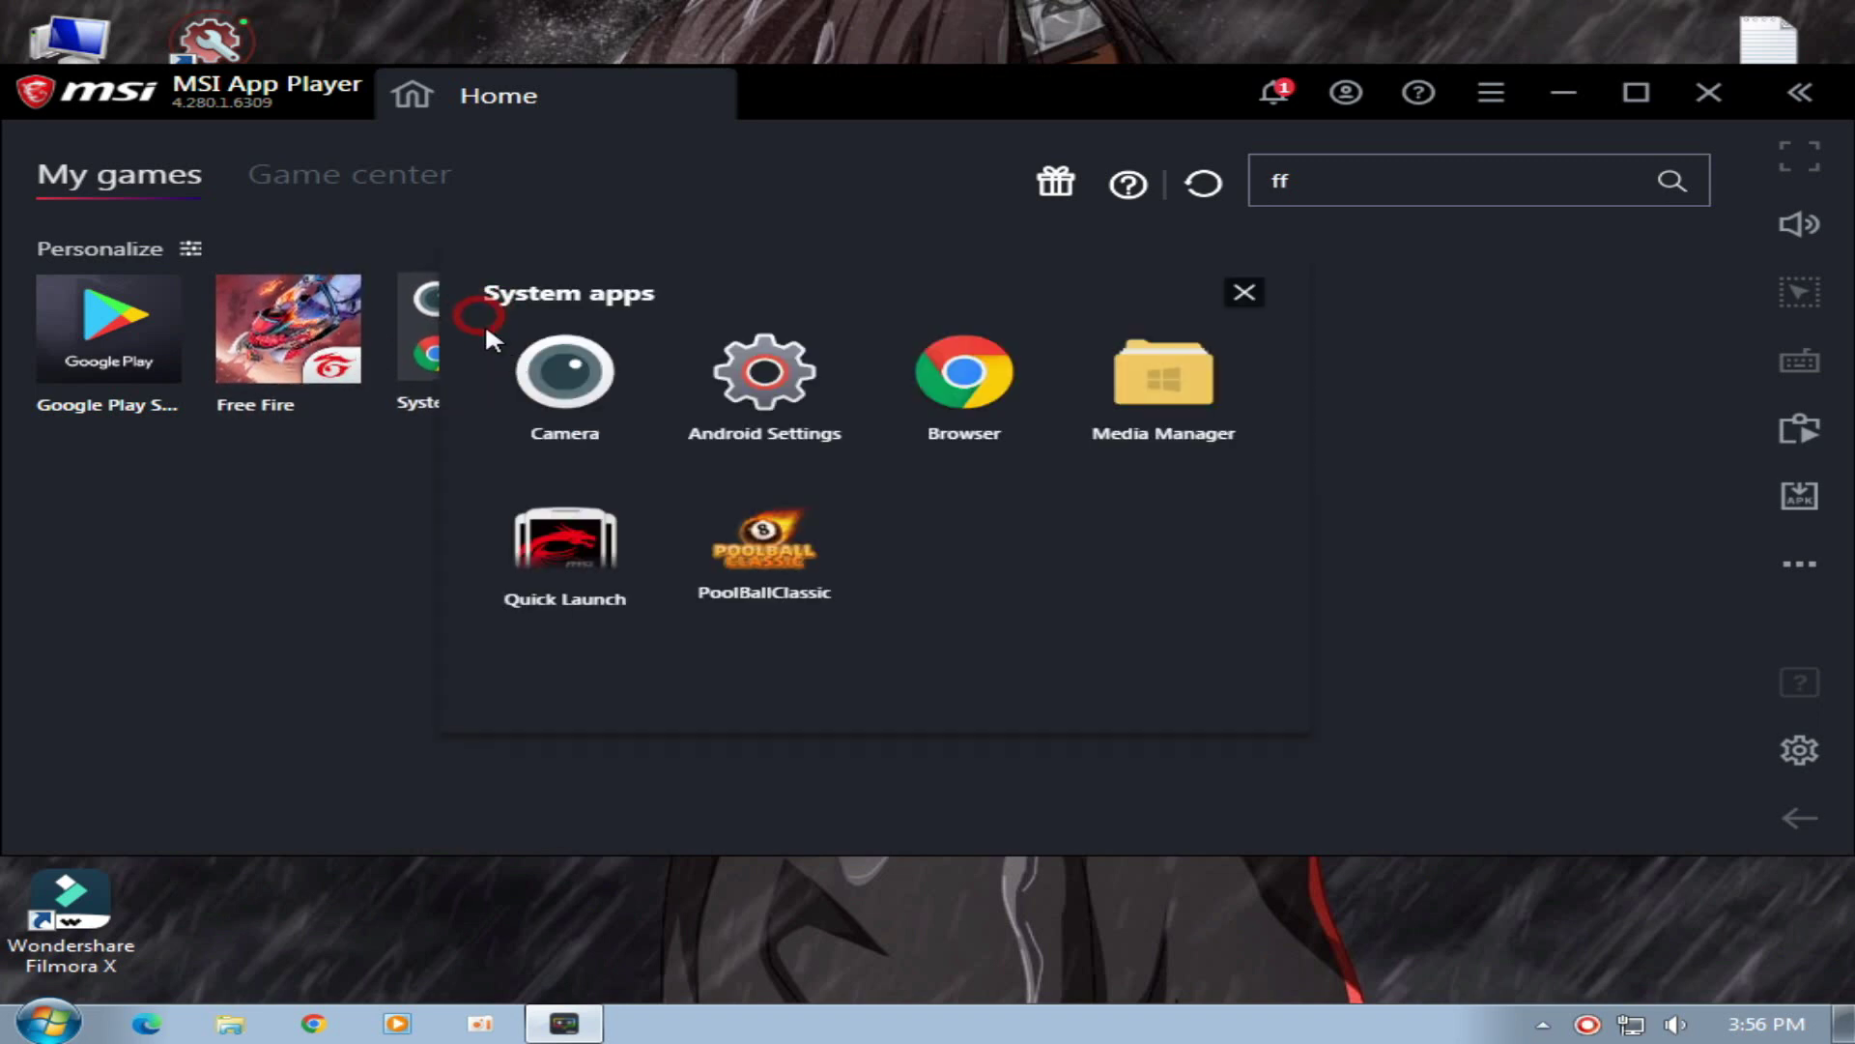
left_click(778, 406)
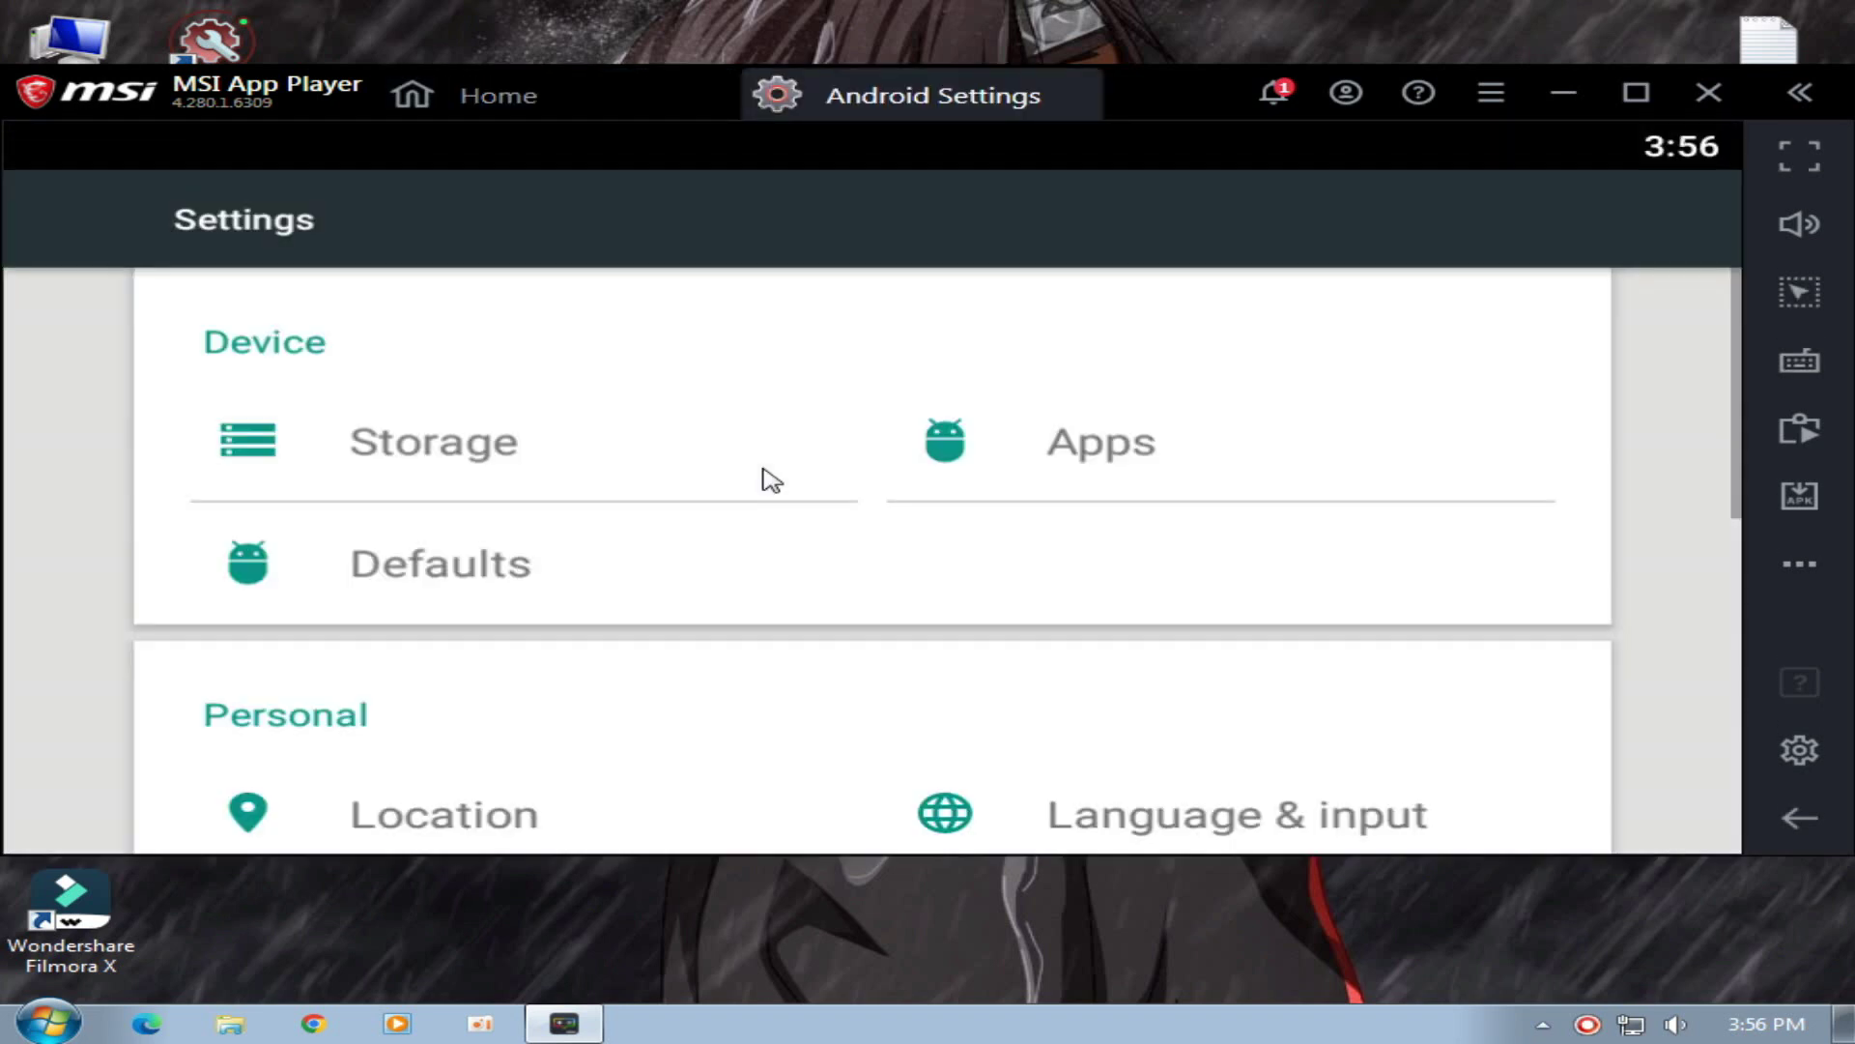
scroll(713, 565, "down", 4)
left_click(571, 464)
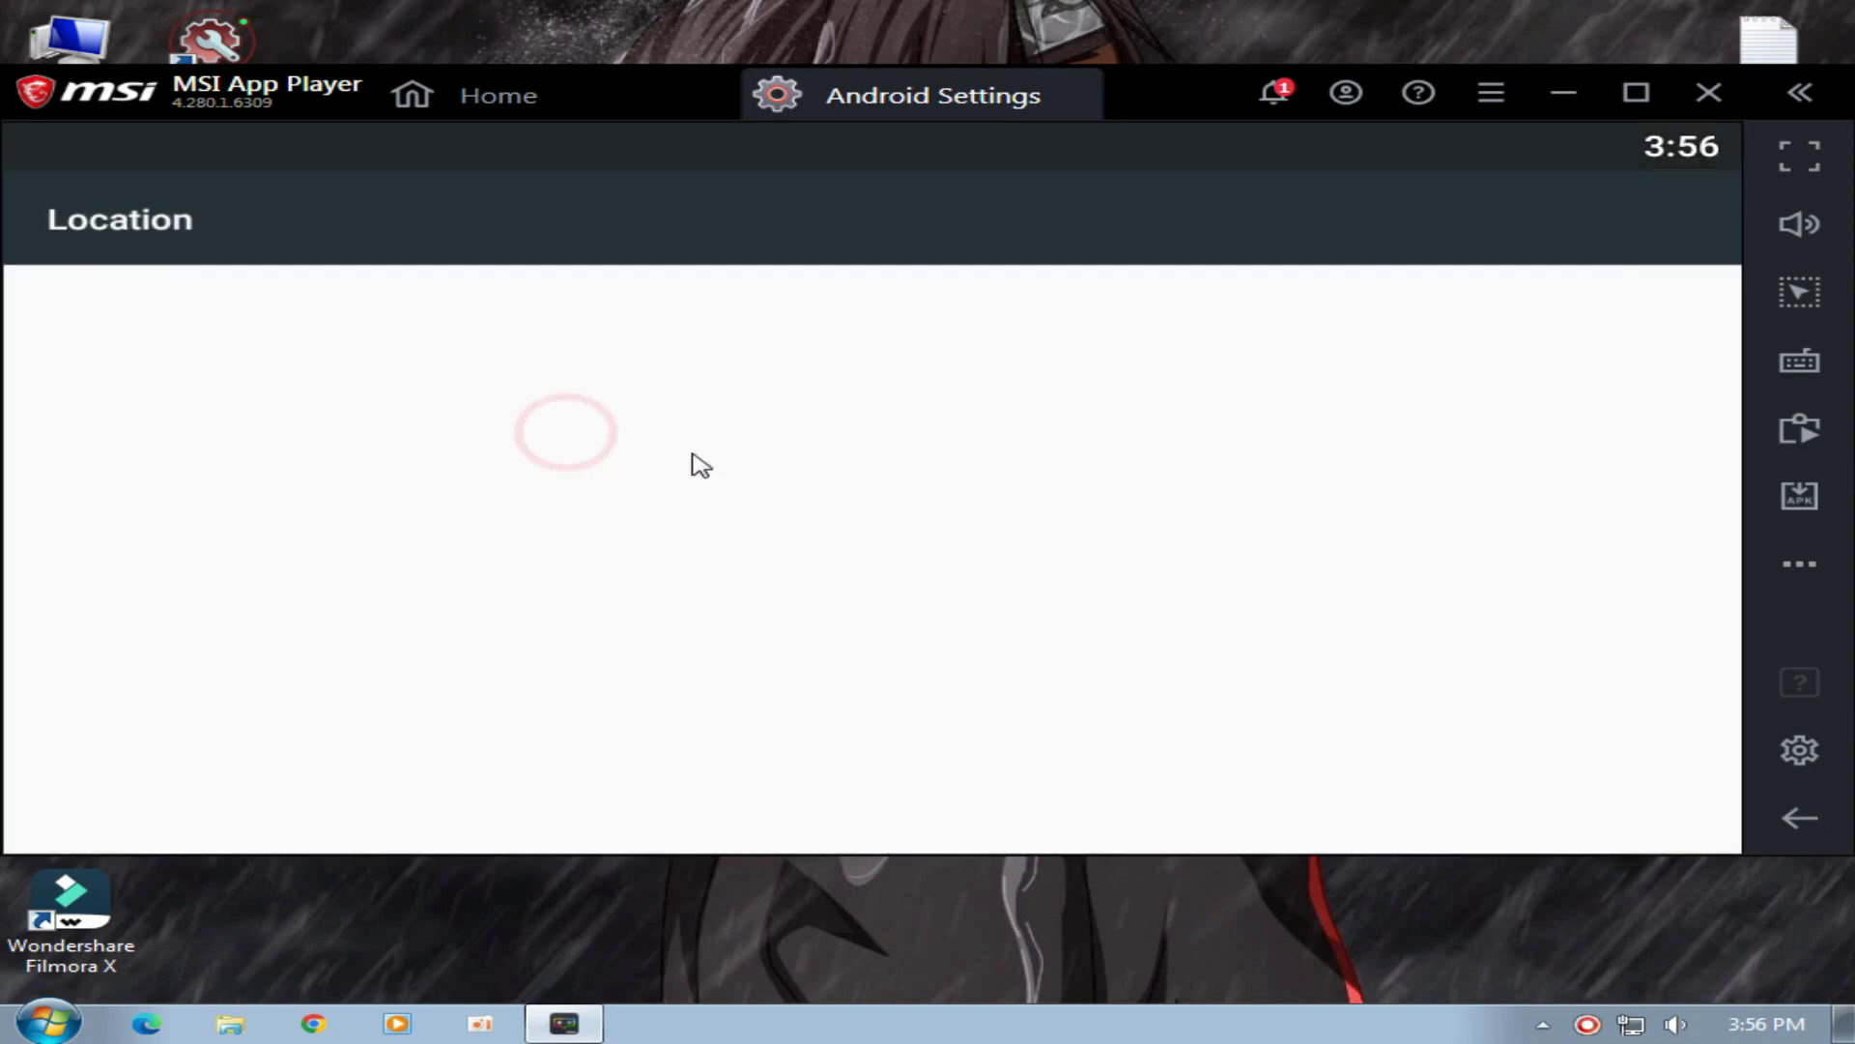
left_click(1653, 329)
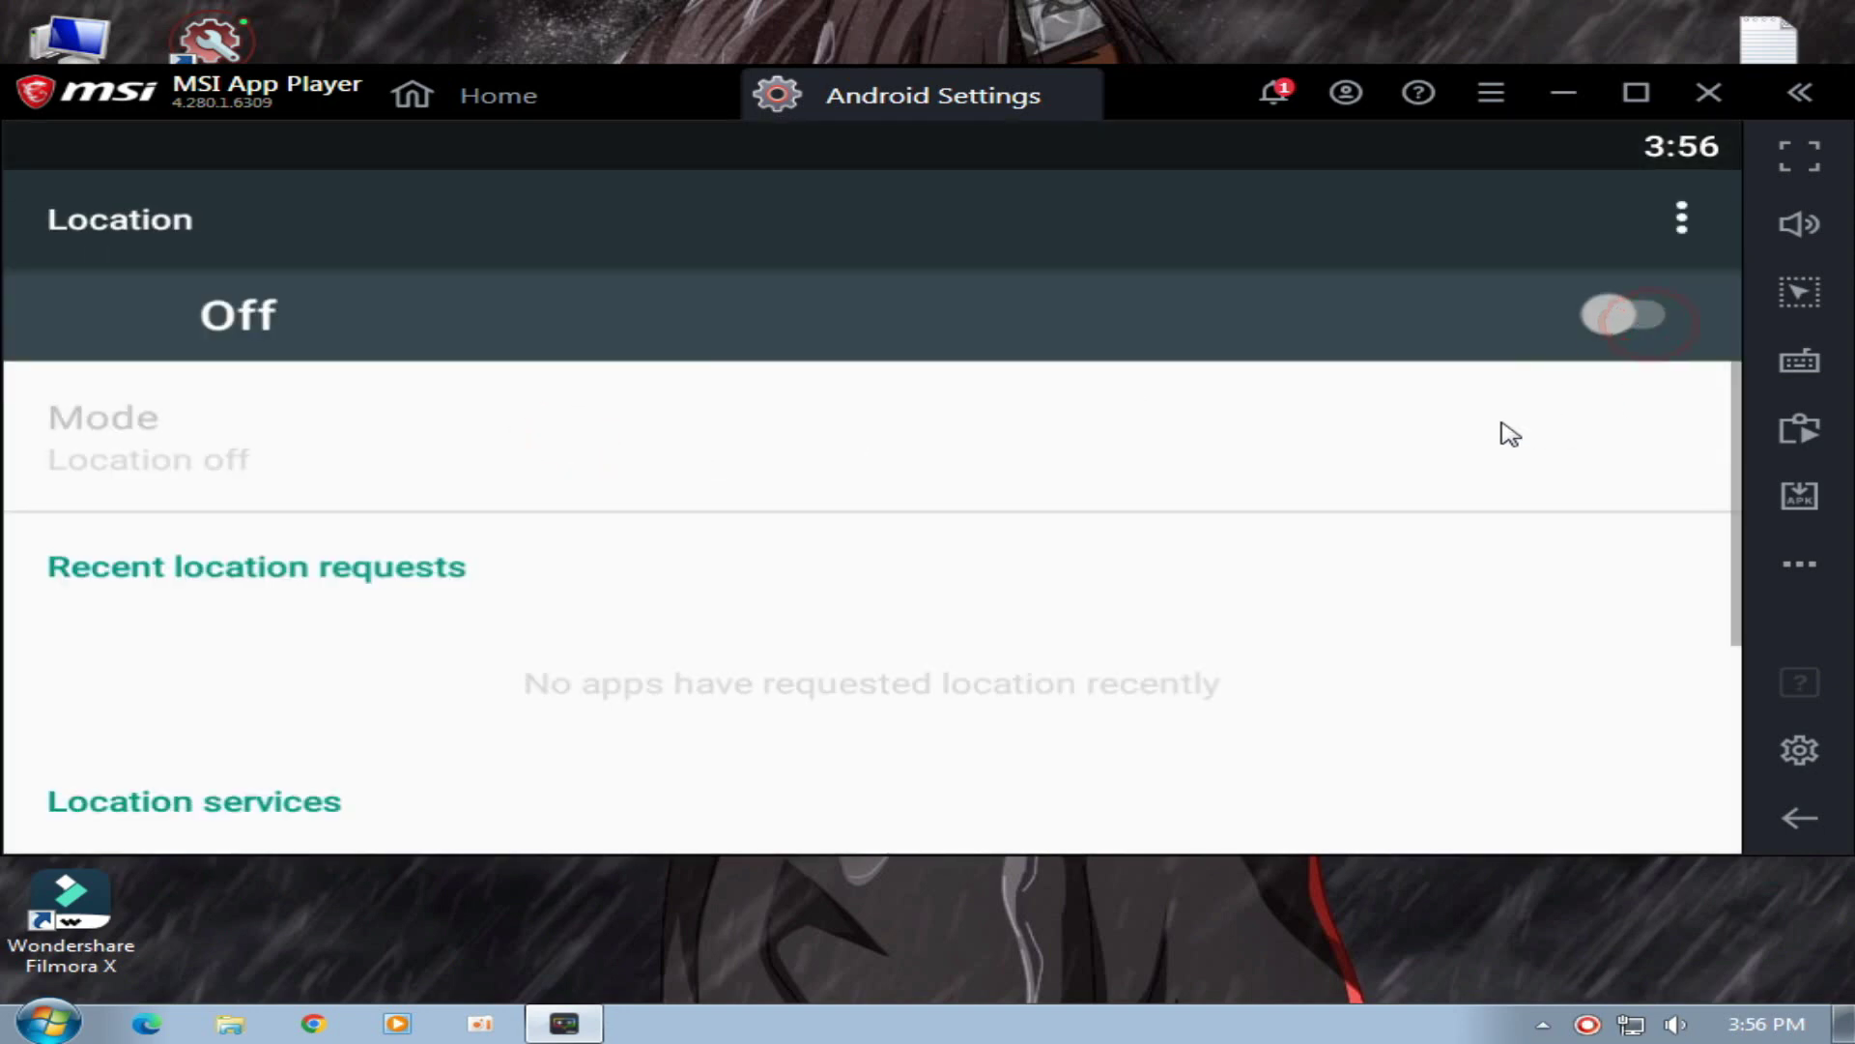
left_click(1799, 818)
scroll(1023, 564, "up", 3)
left_click(1086, 73)
left_click(1429, 570)
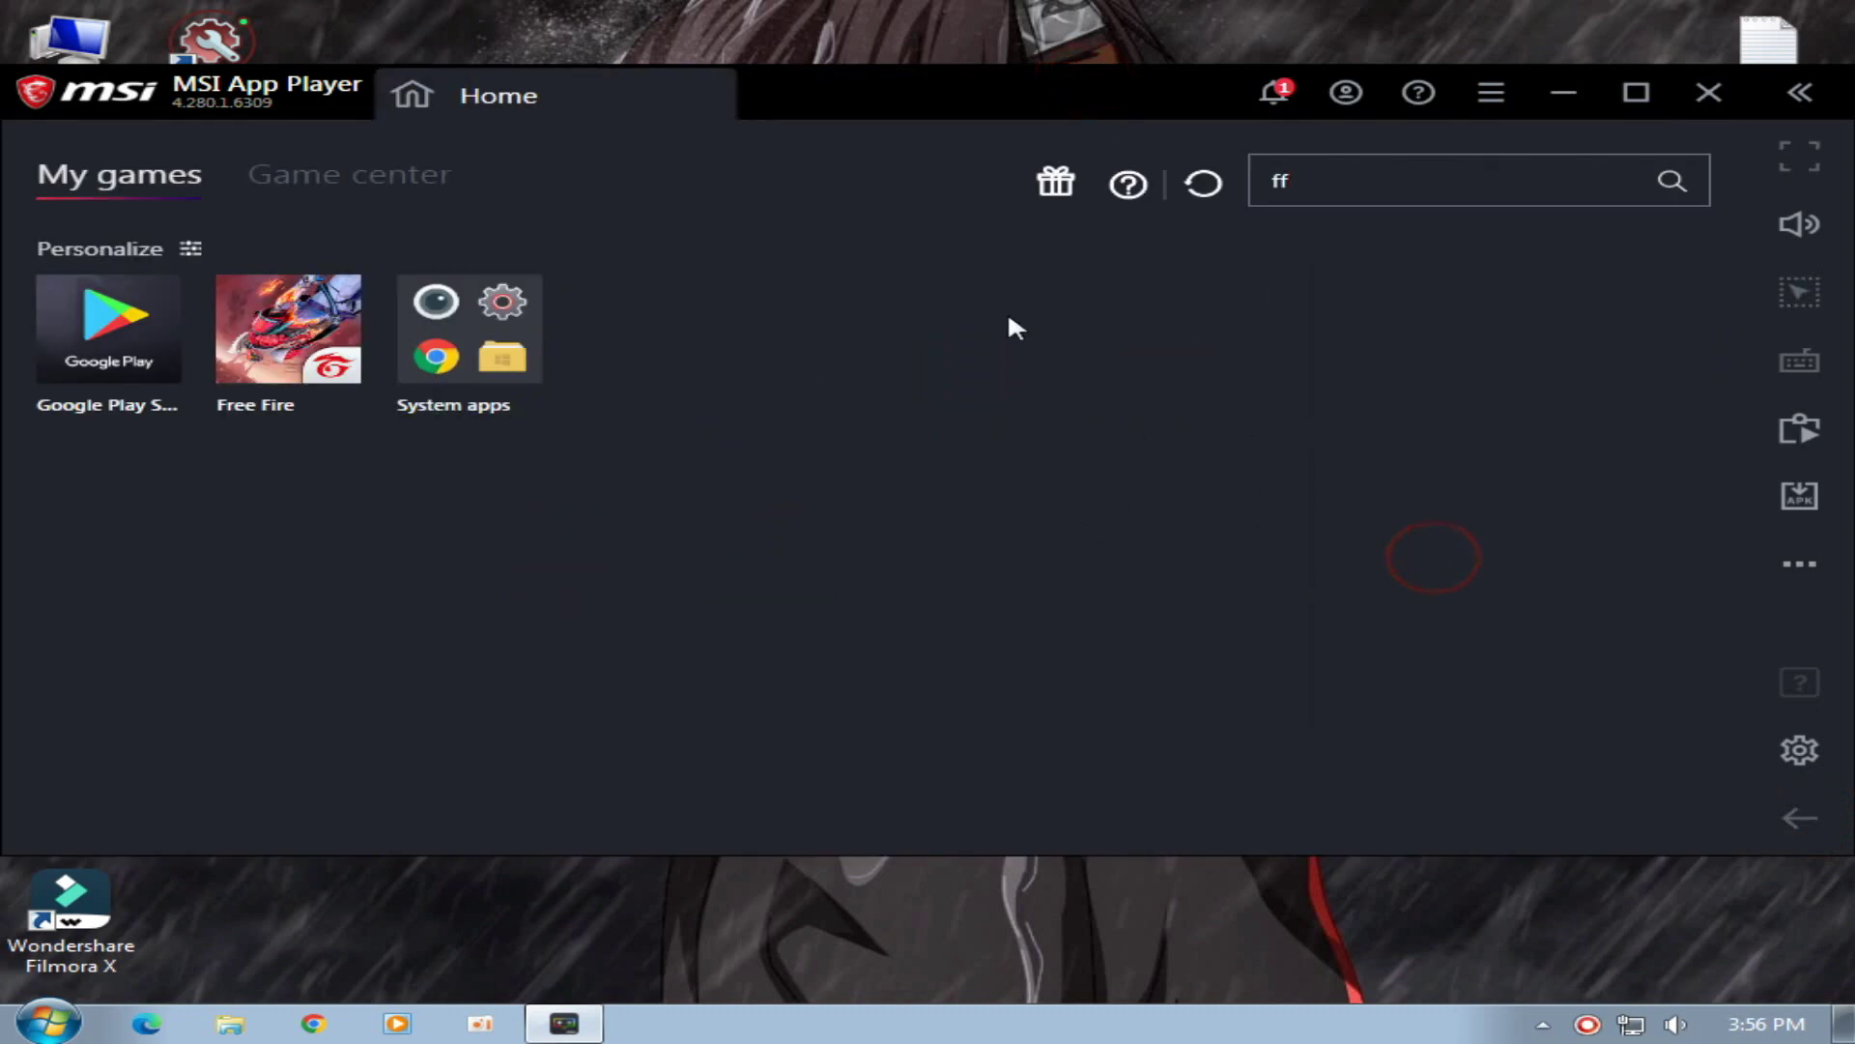
Launch Free Fire from the home screen and go through the introductory tips on how to play, the game guide and fullscreen.
left_click(288, 329)
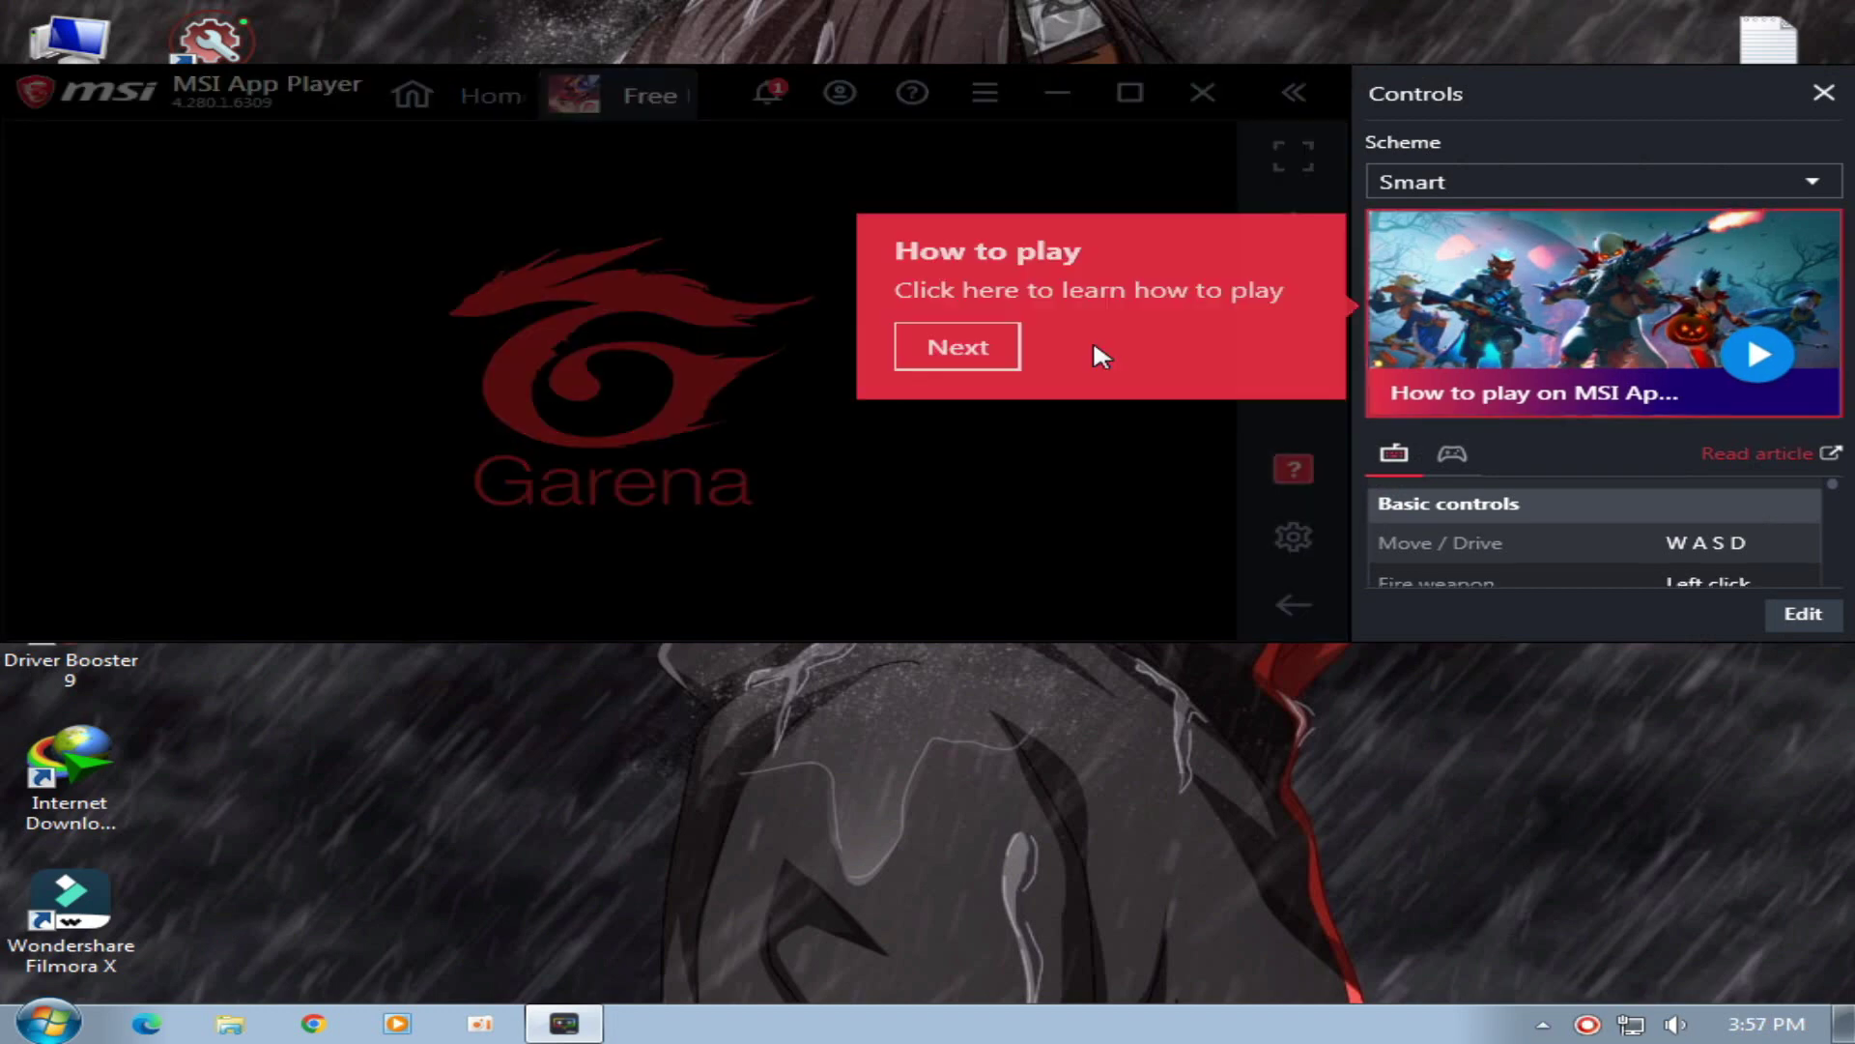
left_click(989, 344)
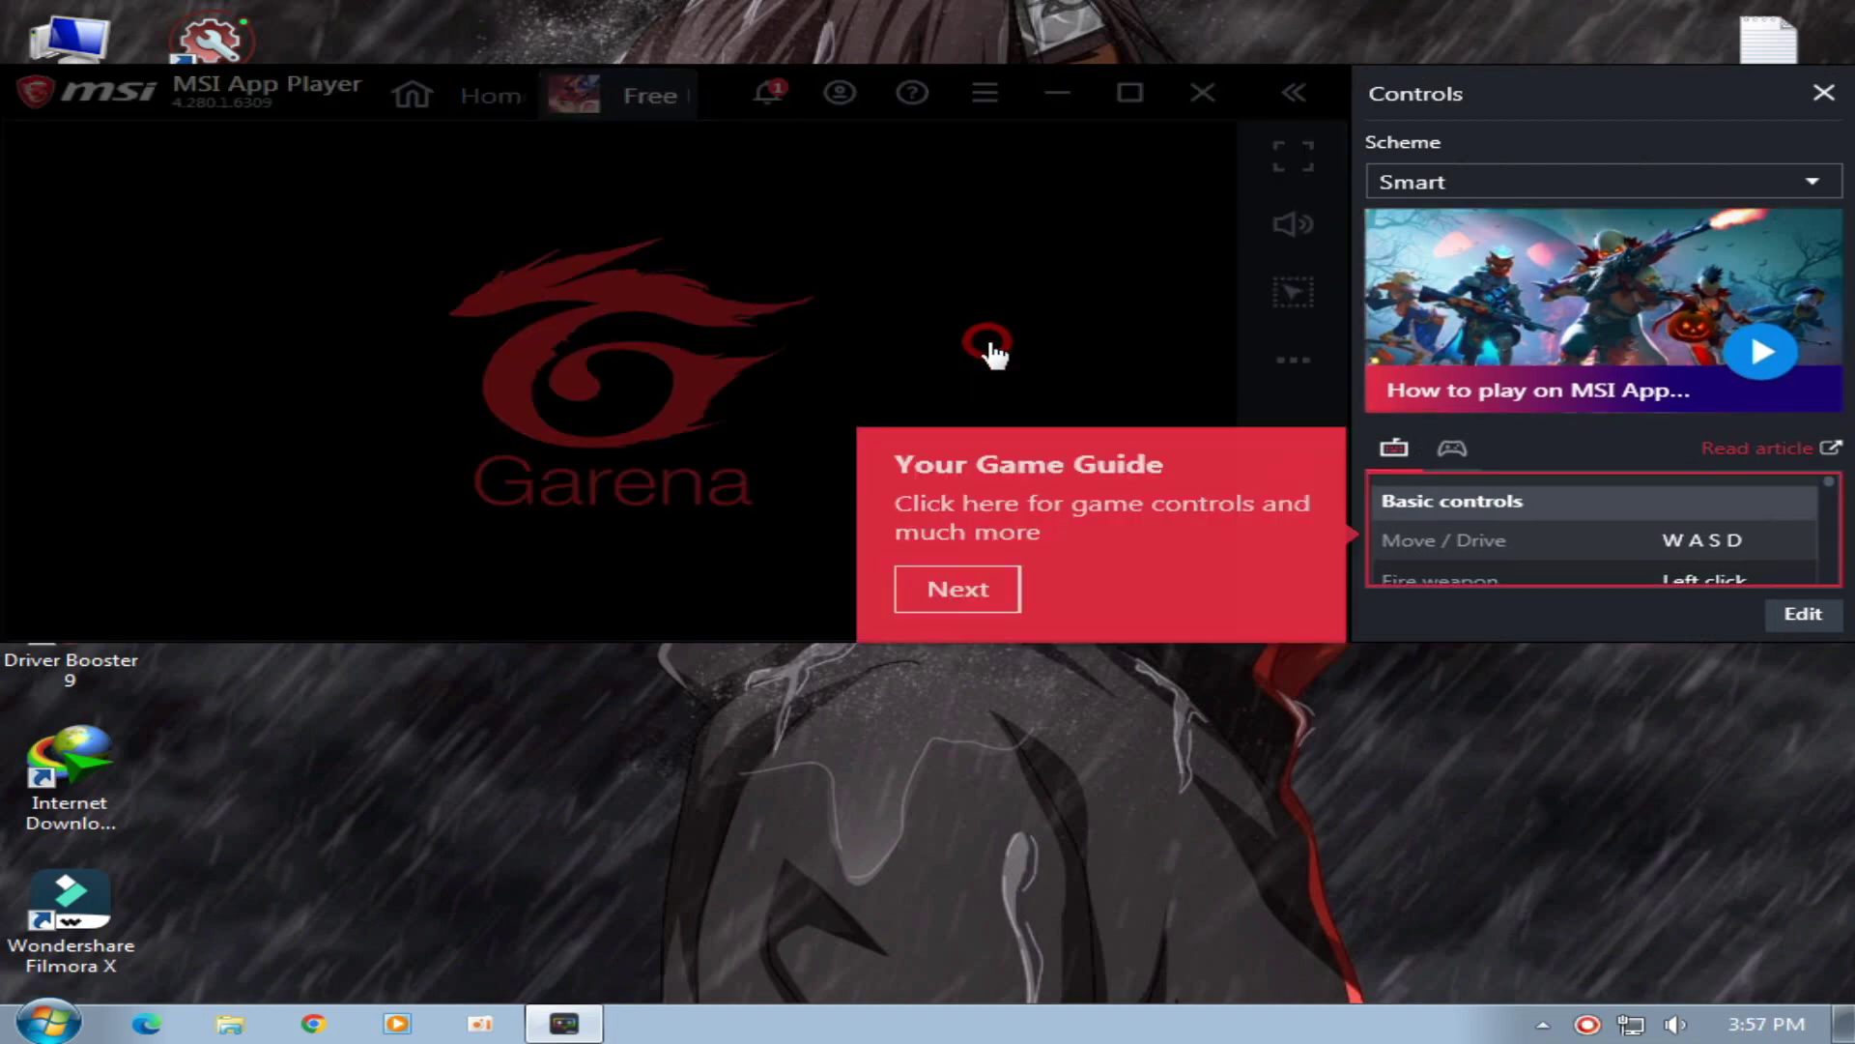
left_click(961, 591)
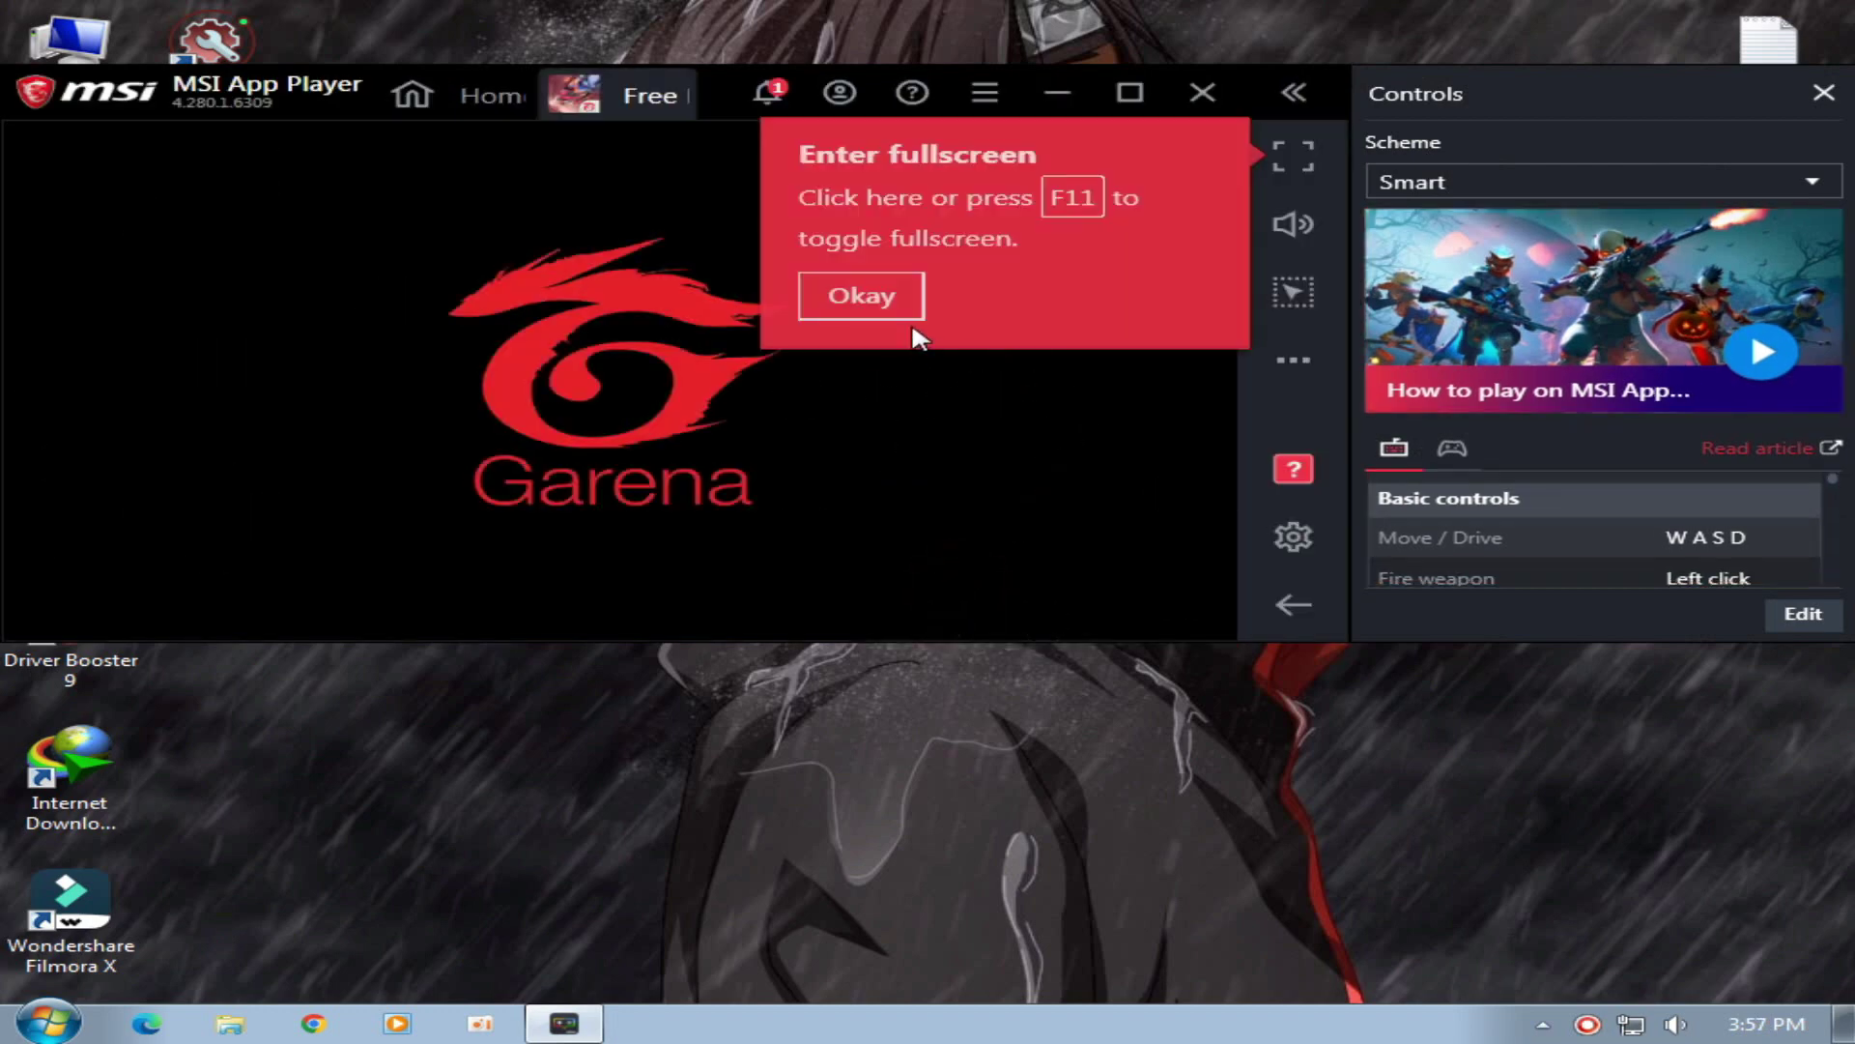
left_click(879, 300)
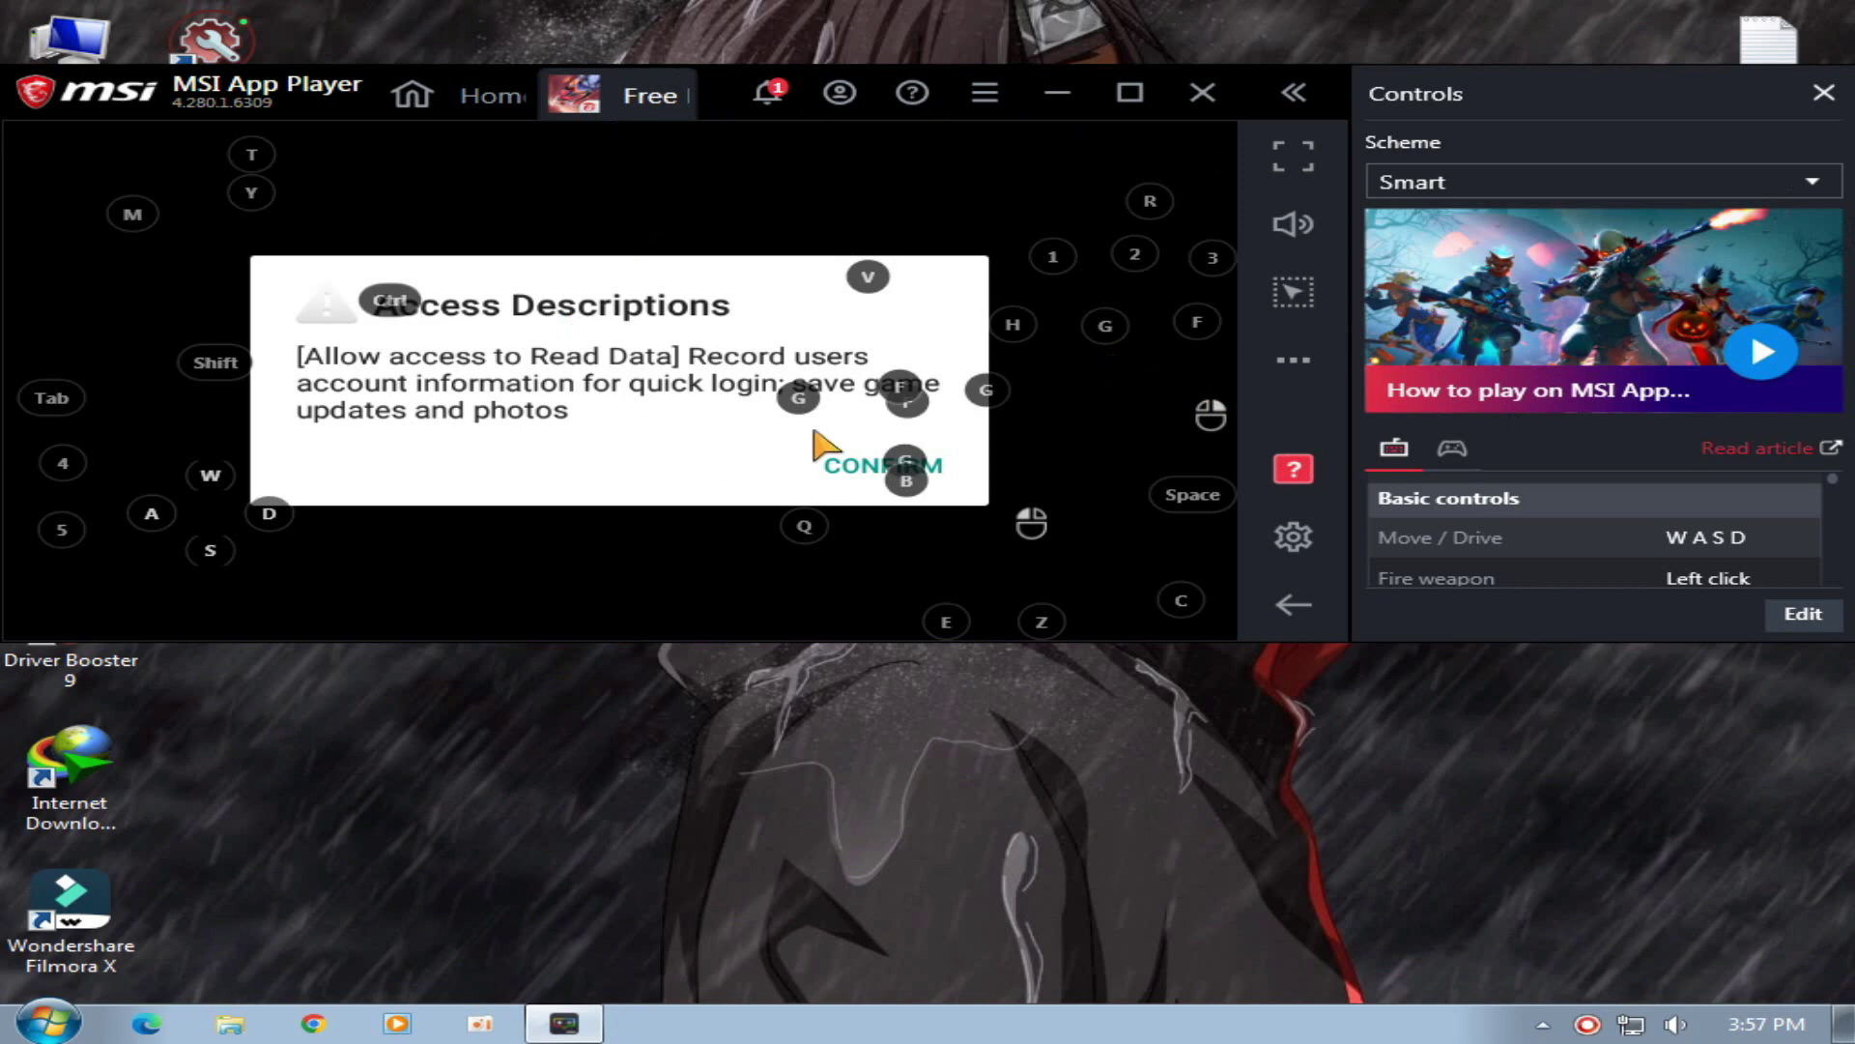
Close the game controls guide and its tip, and allow Free Fire to access photos, media and files.
left_click(1823, 95)
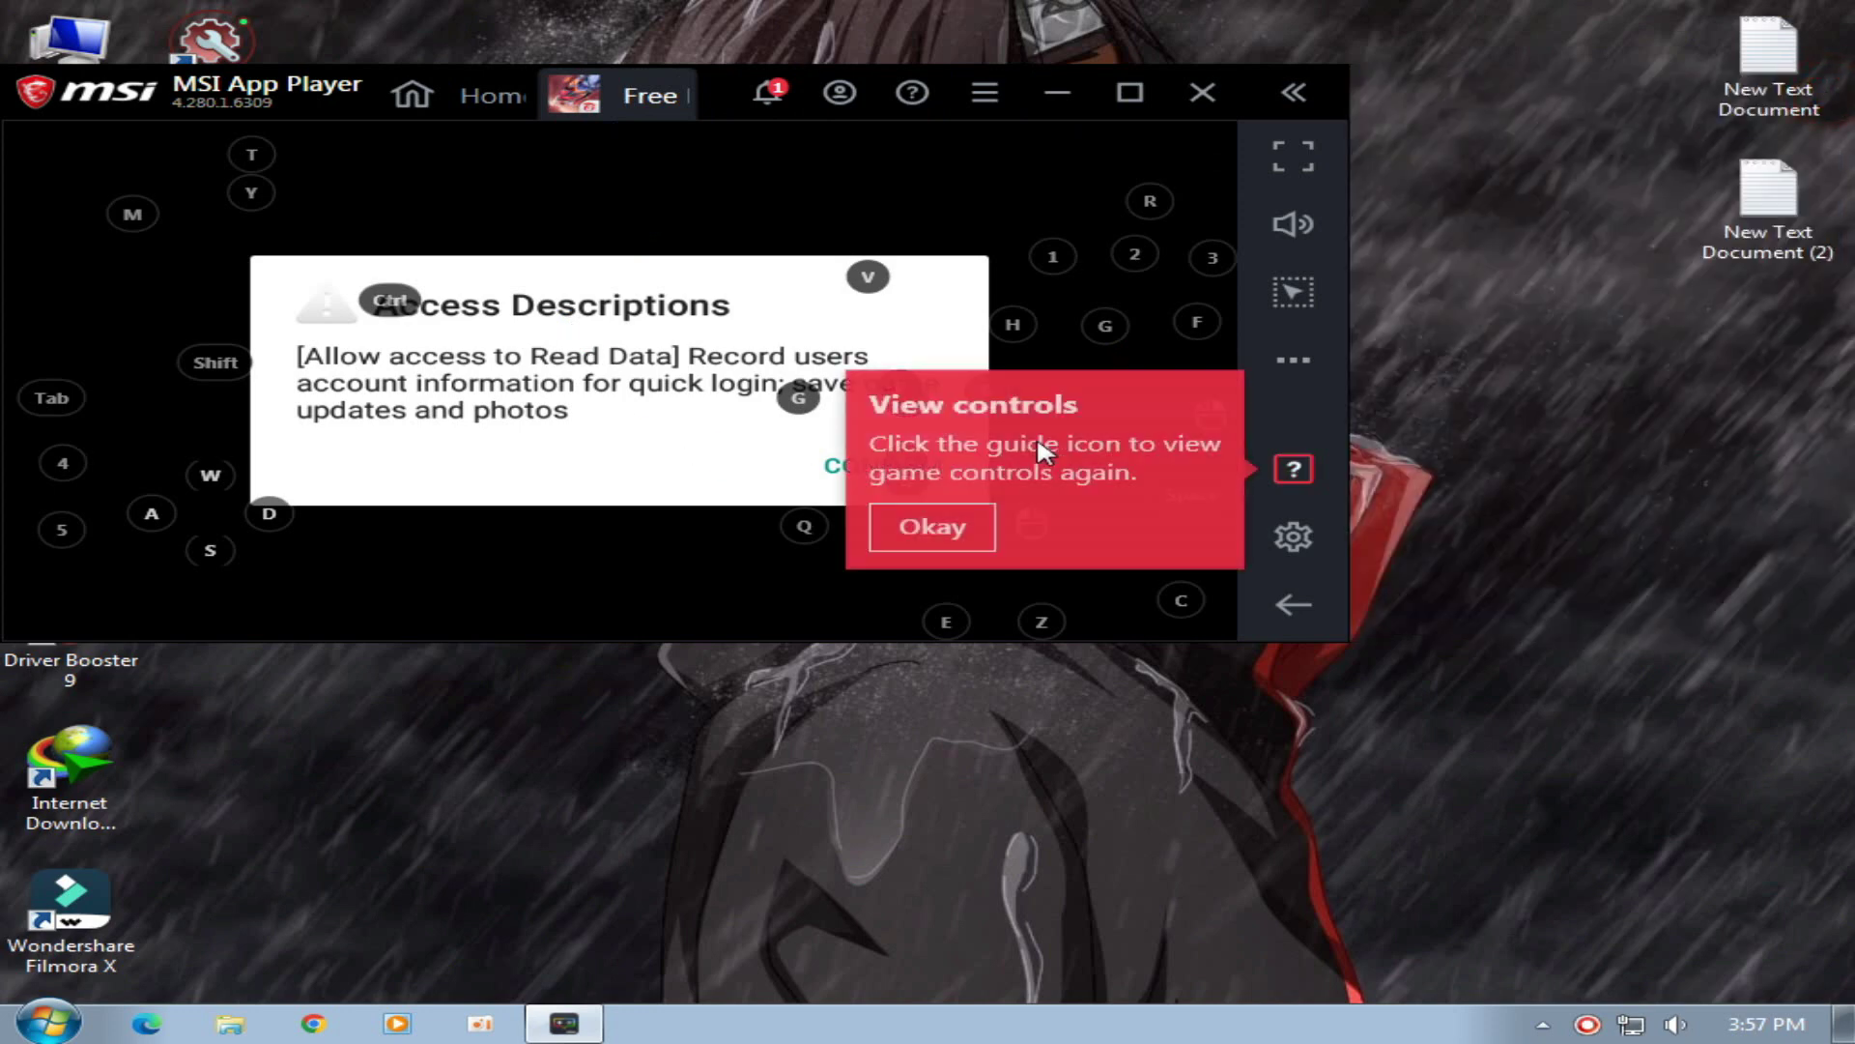
left_click(904, 514)
left_click(885, 468)
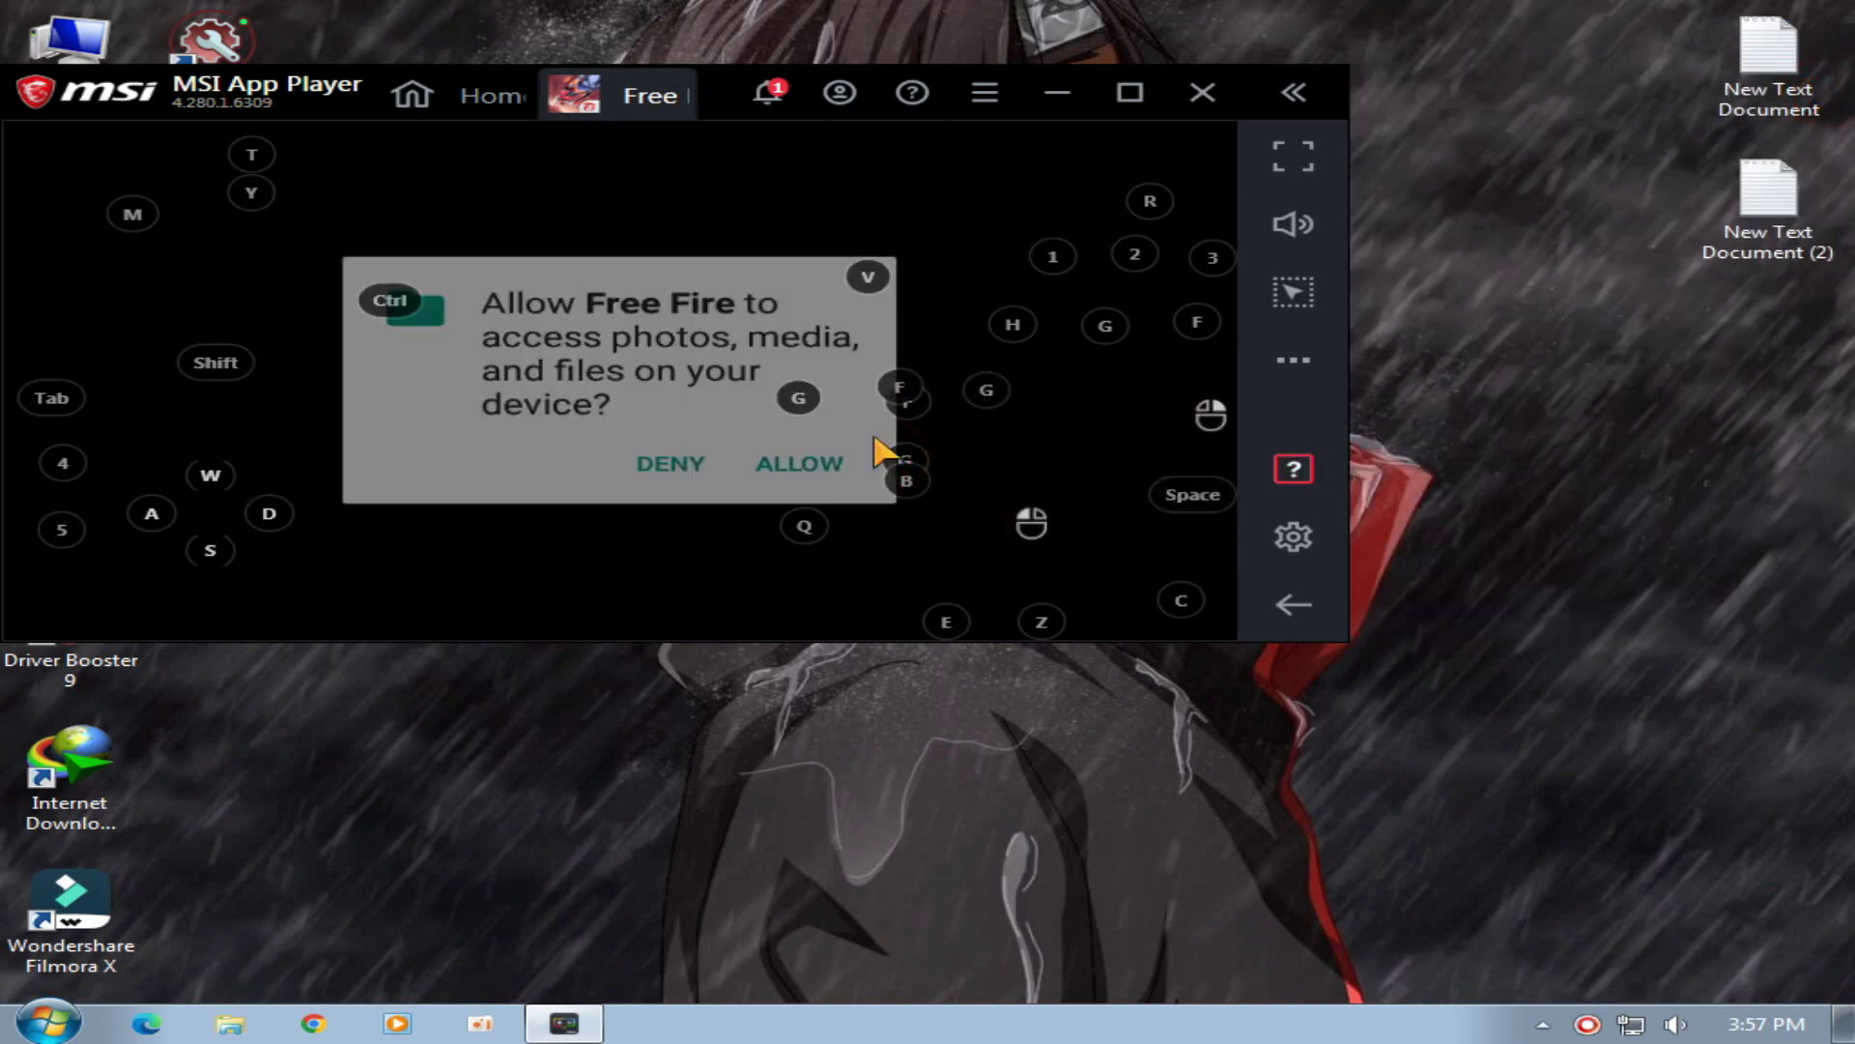
left_click(824, 469)
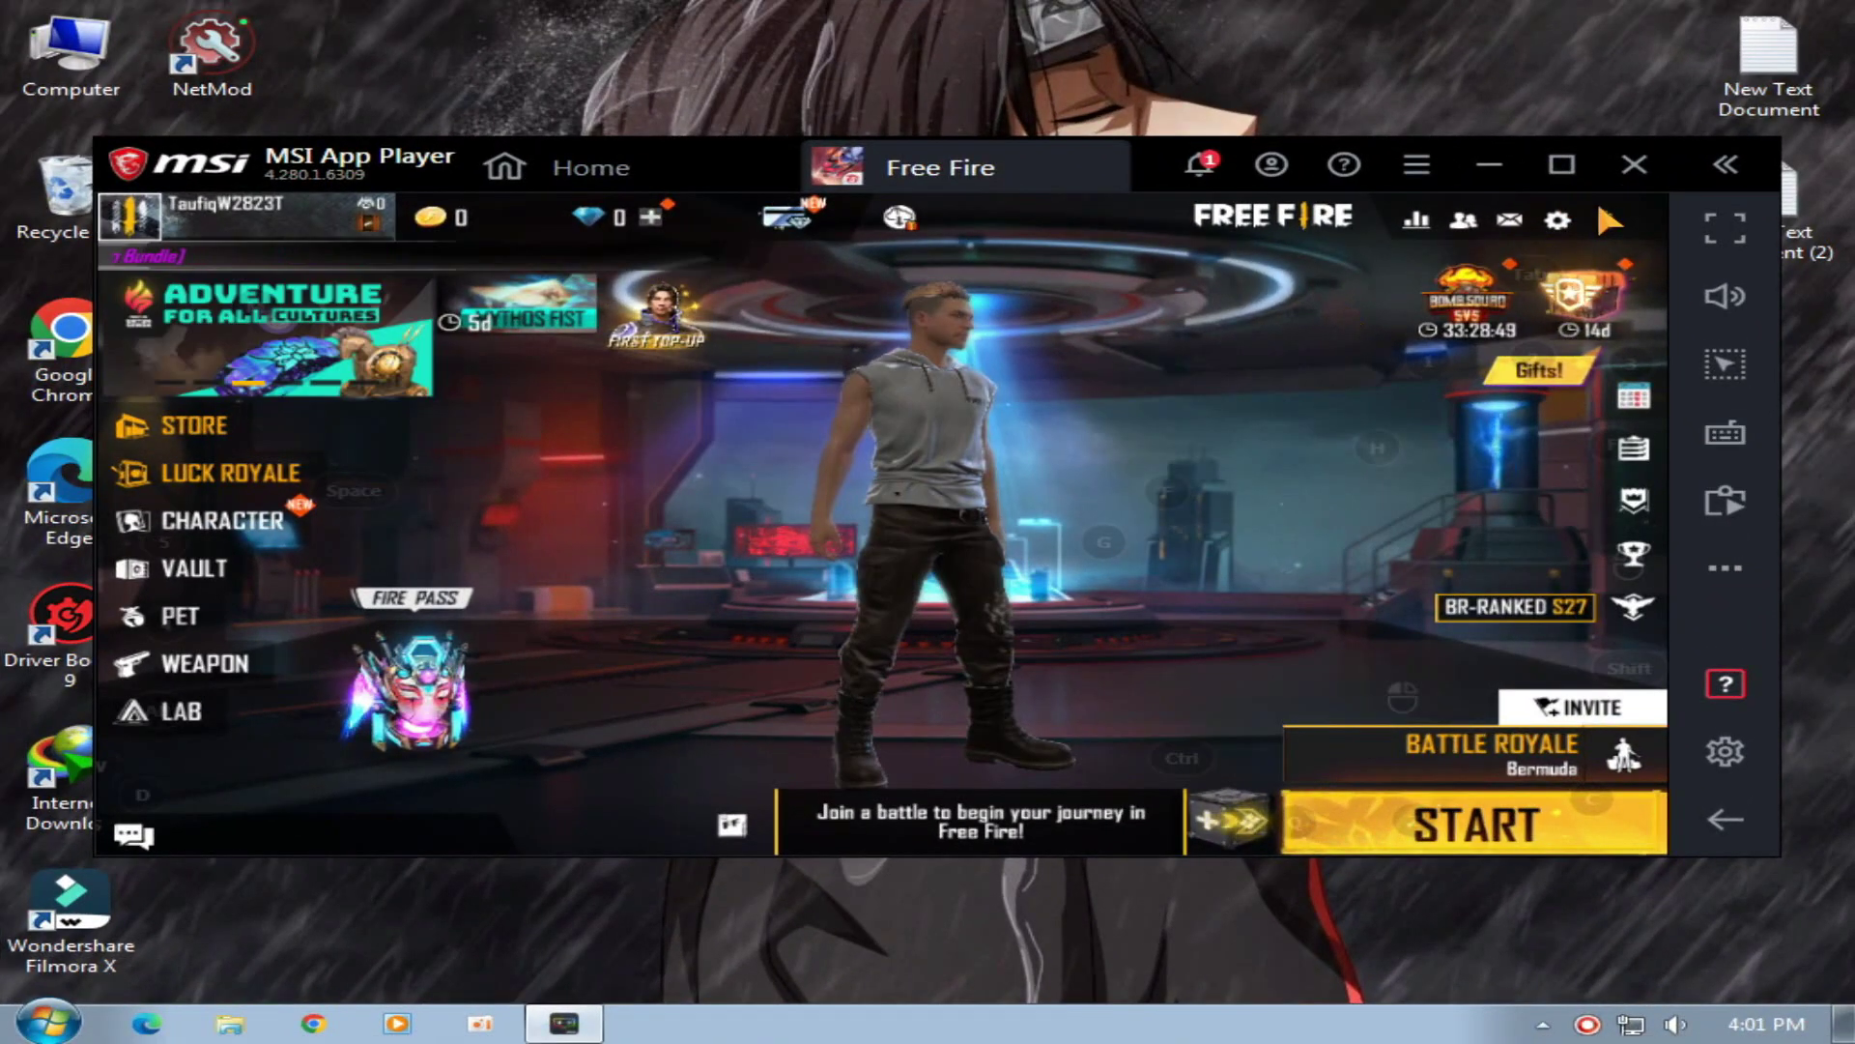
Set the graphics quality to Smooth in Free Fire's display settings and return to the lobby.
left_click(1659, 307)
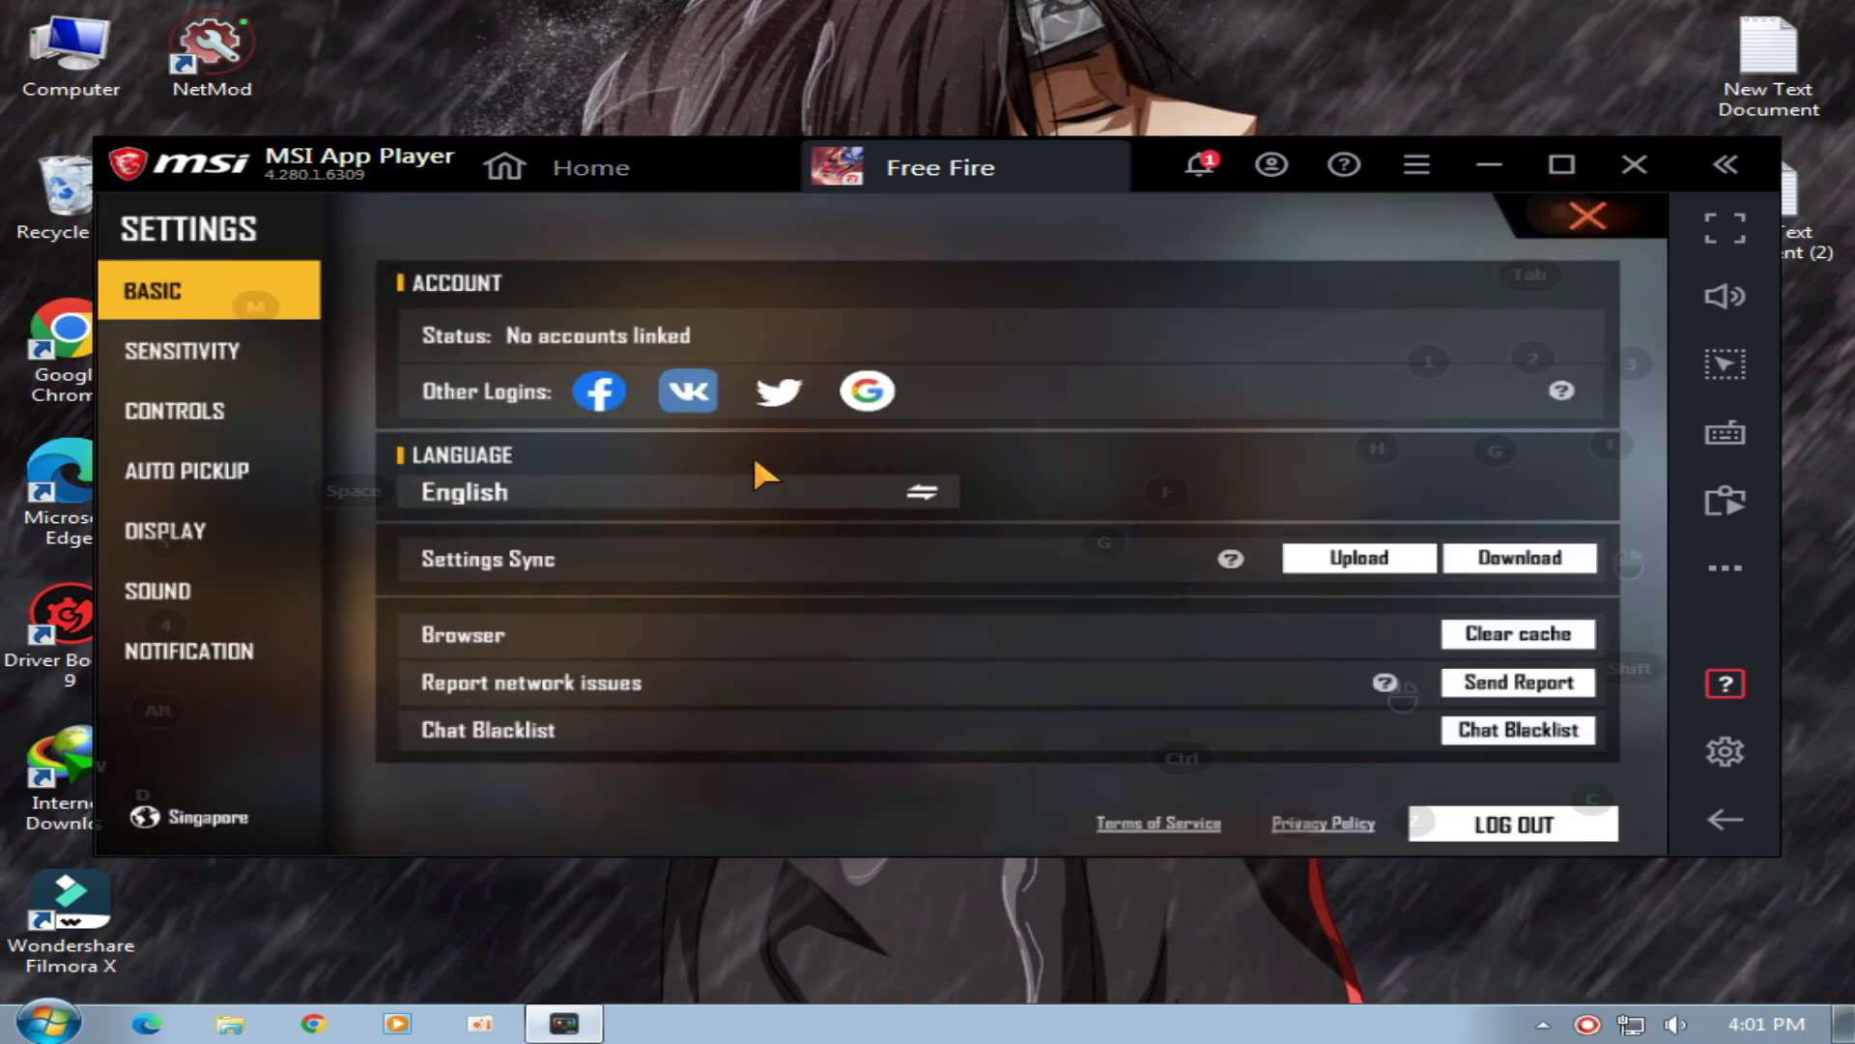
left_click(214, 531)
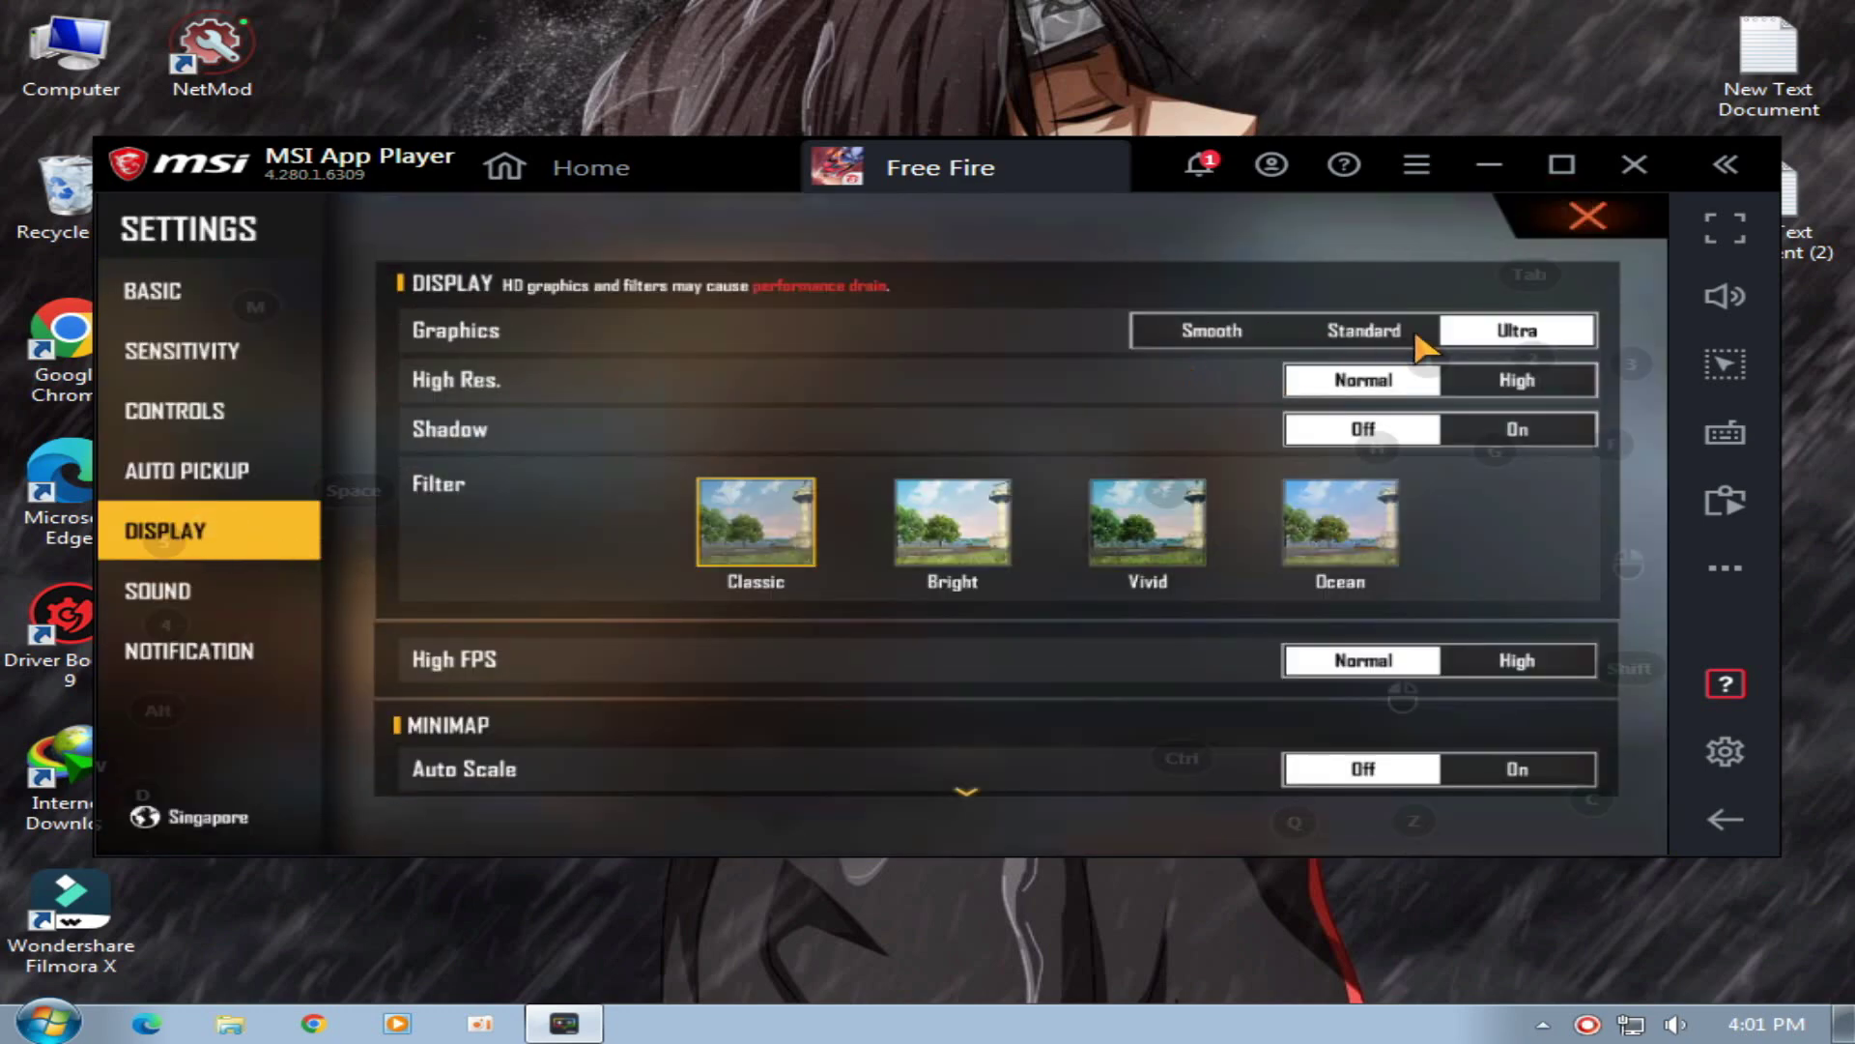
left_click(1159, 327)
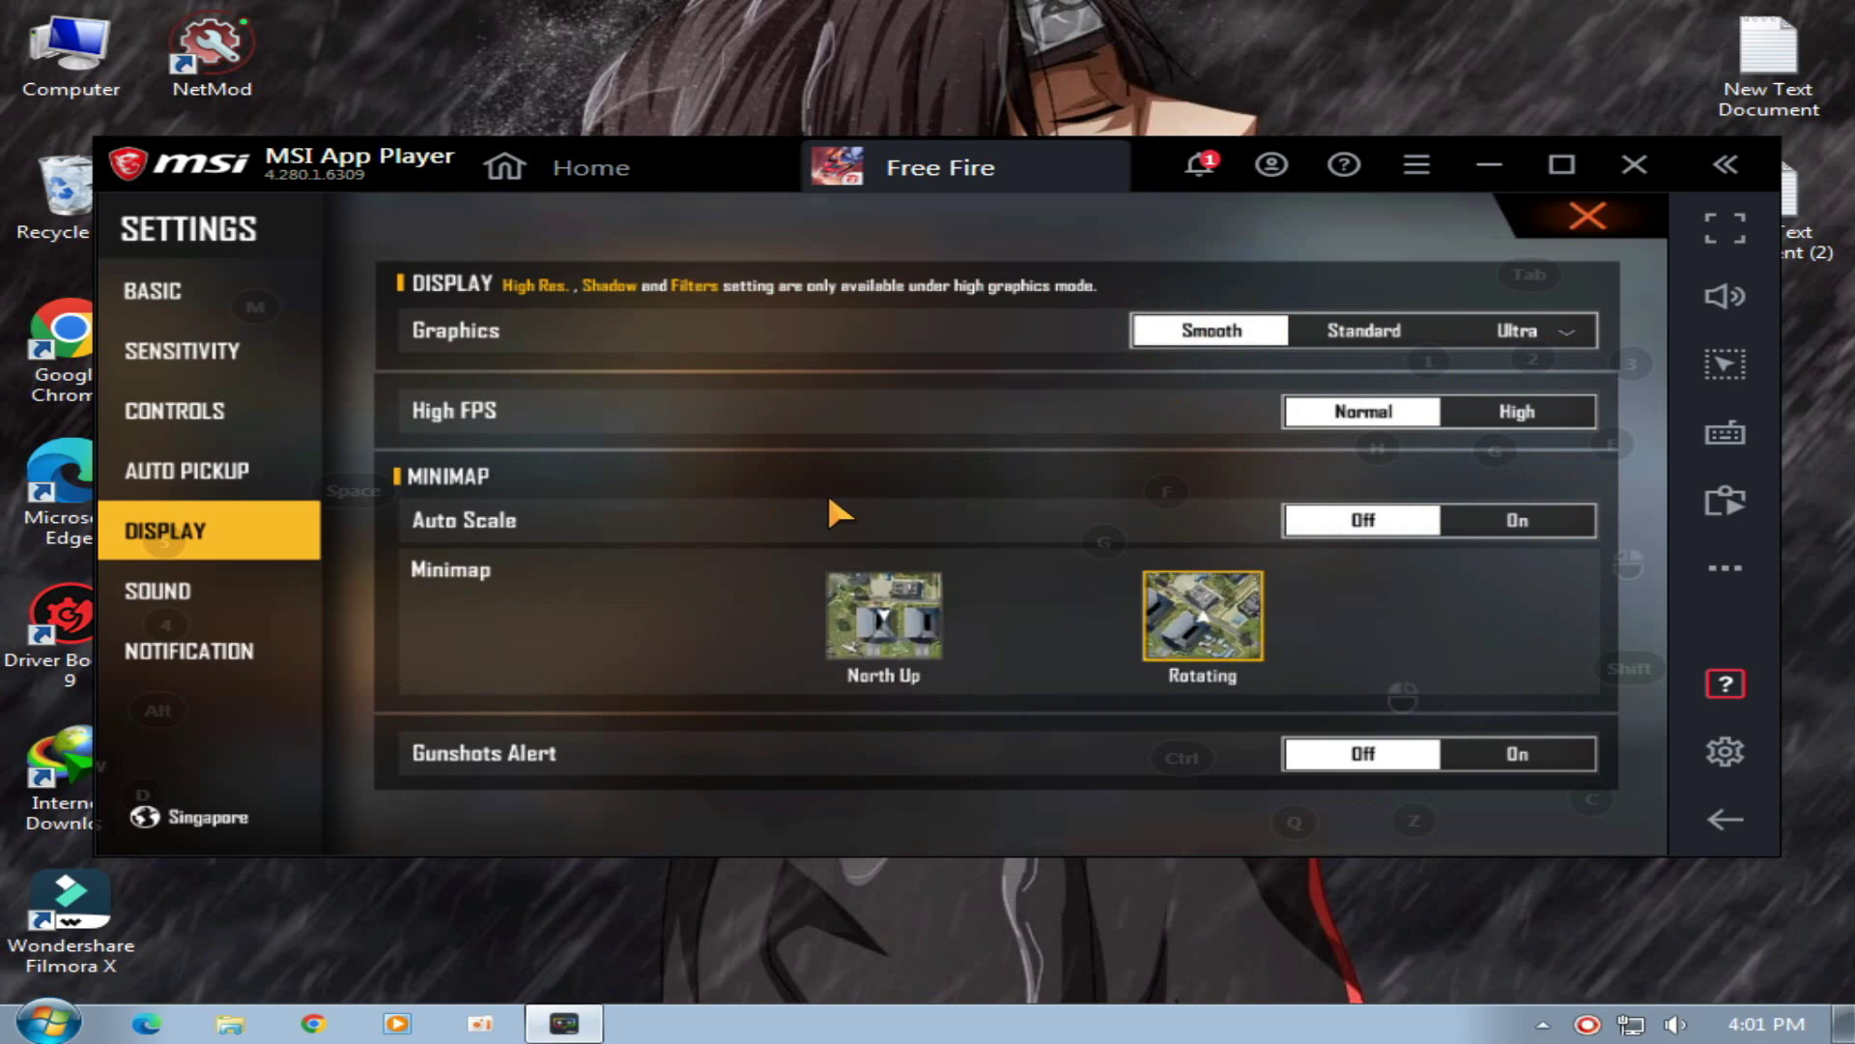
left_click(1547, 211)
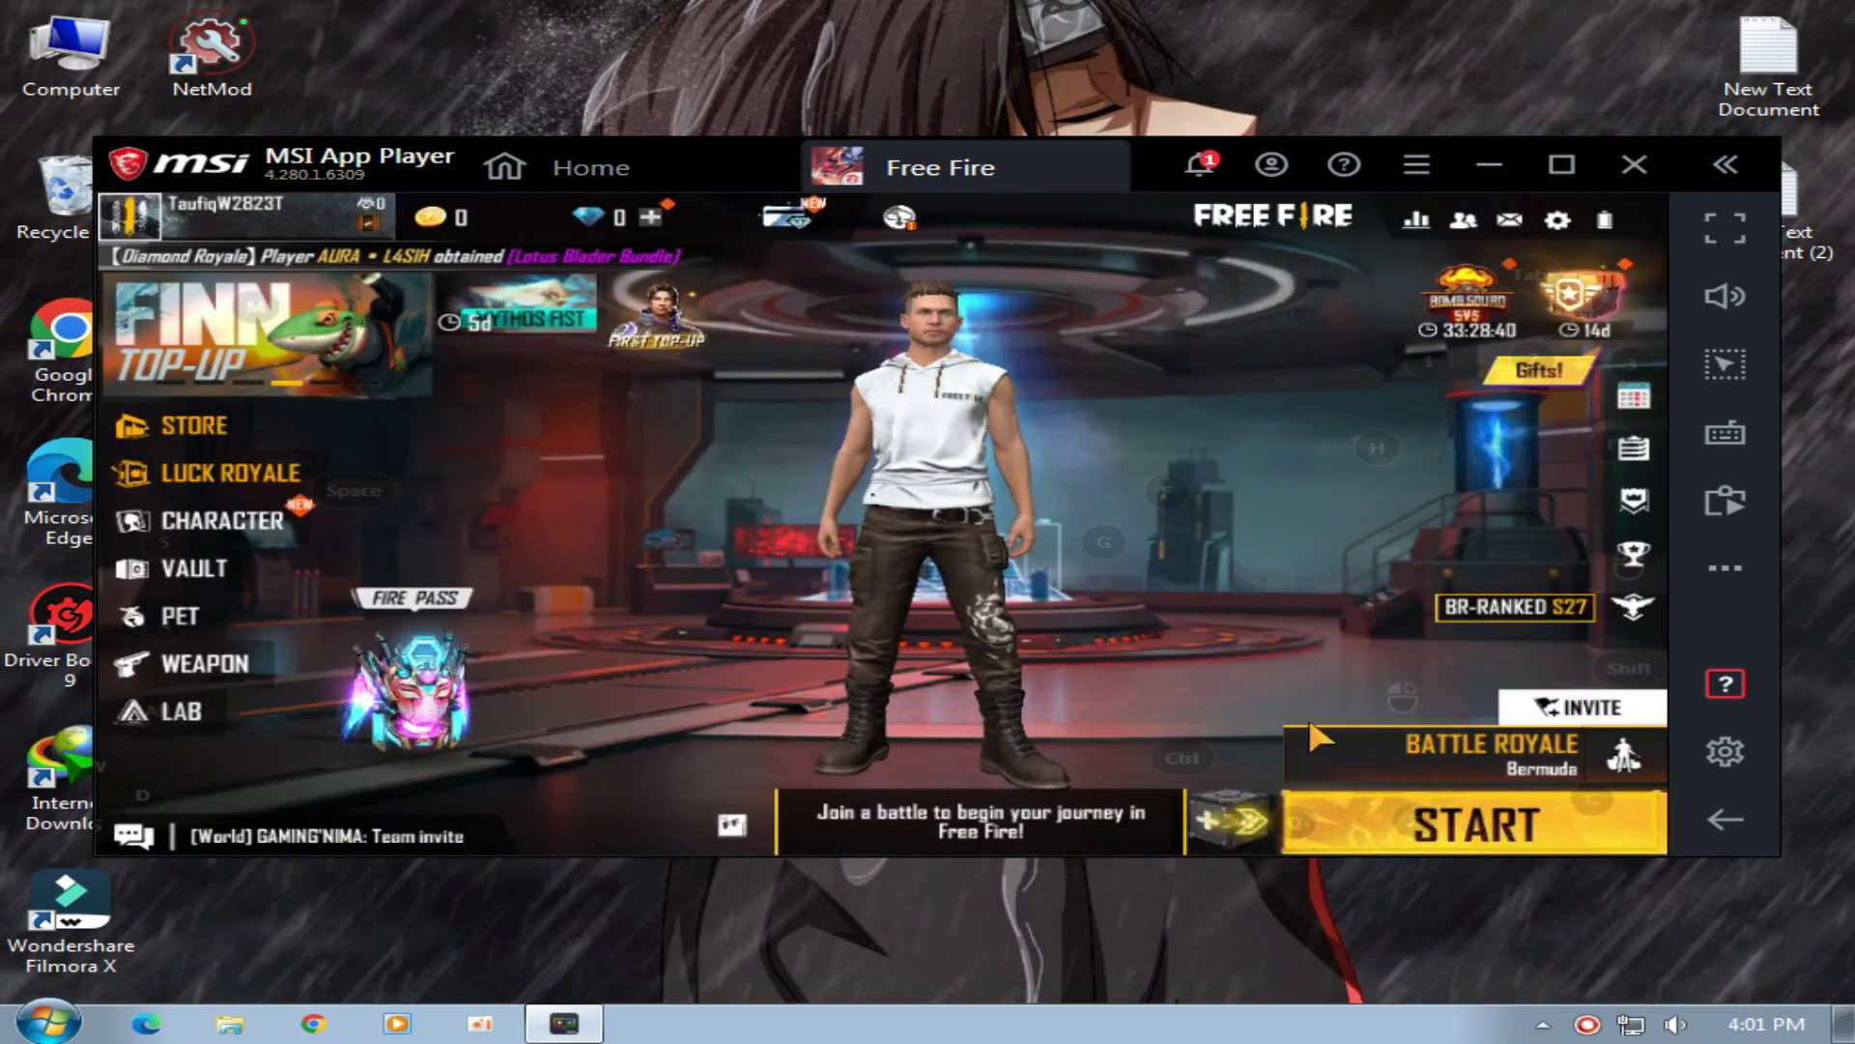
Start a Battle Royale match on the Bermuda map and look around from the plane.
left_click(1440, 833)
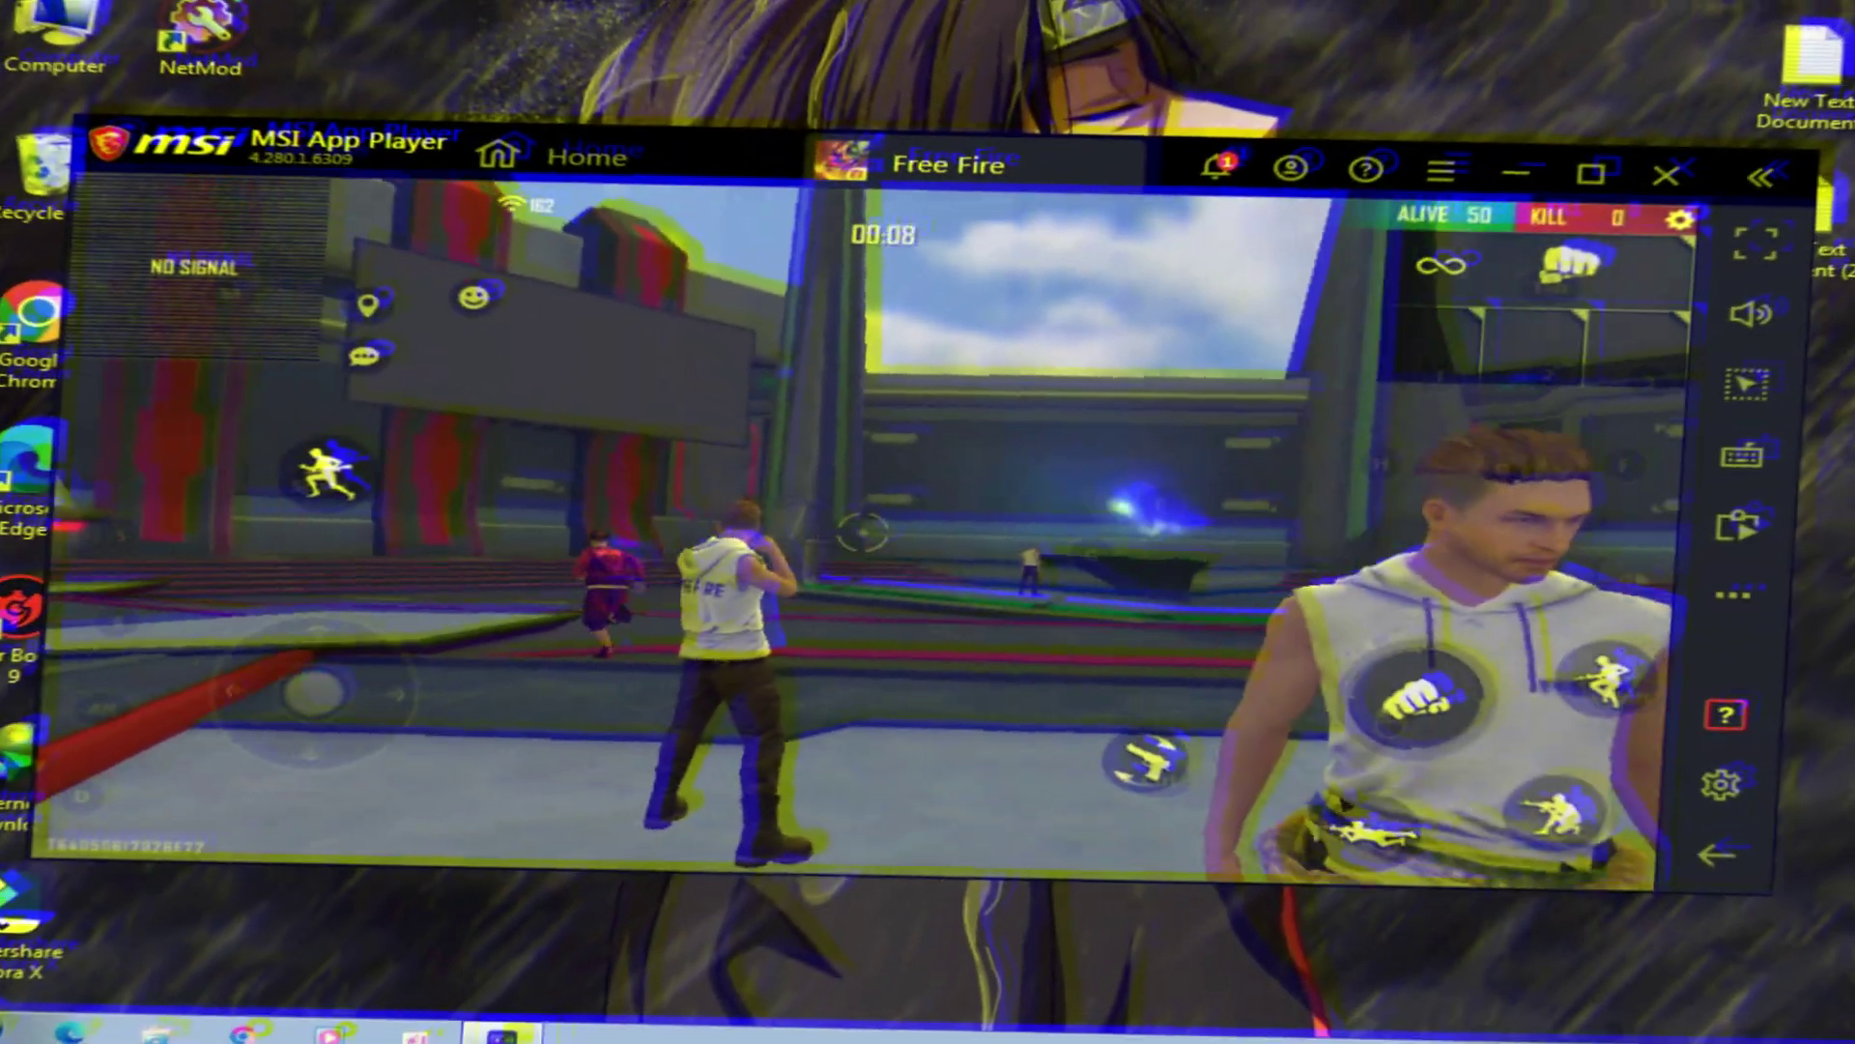
key("w")
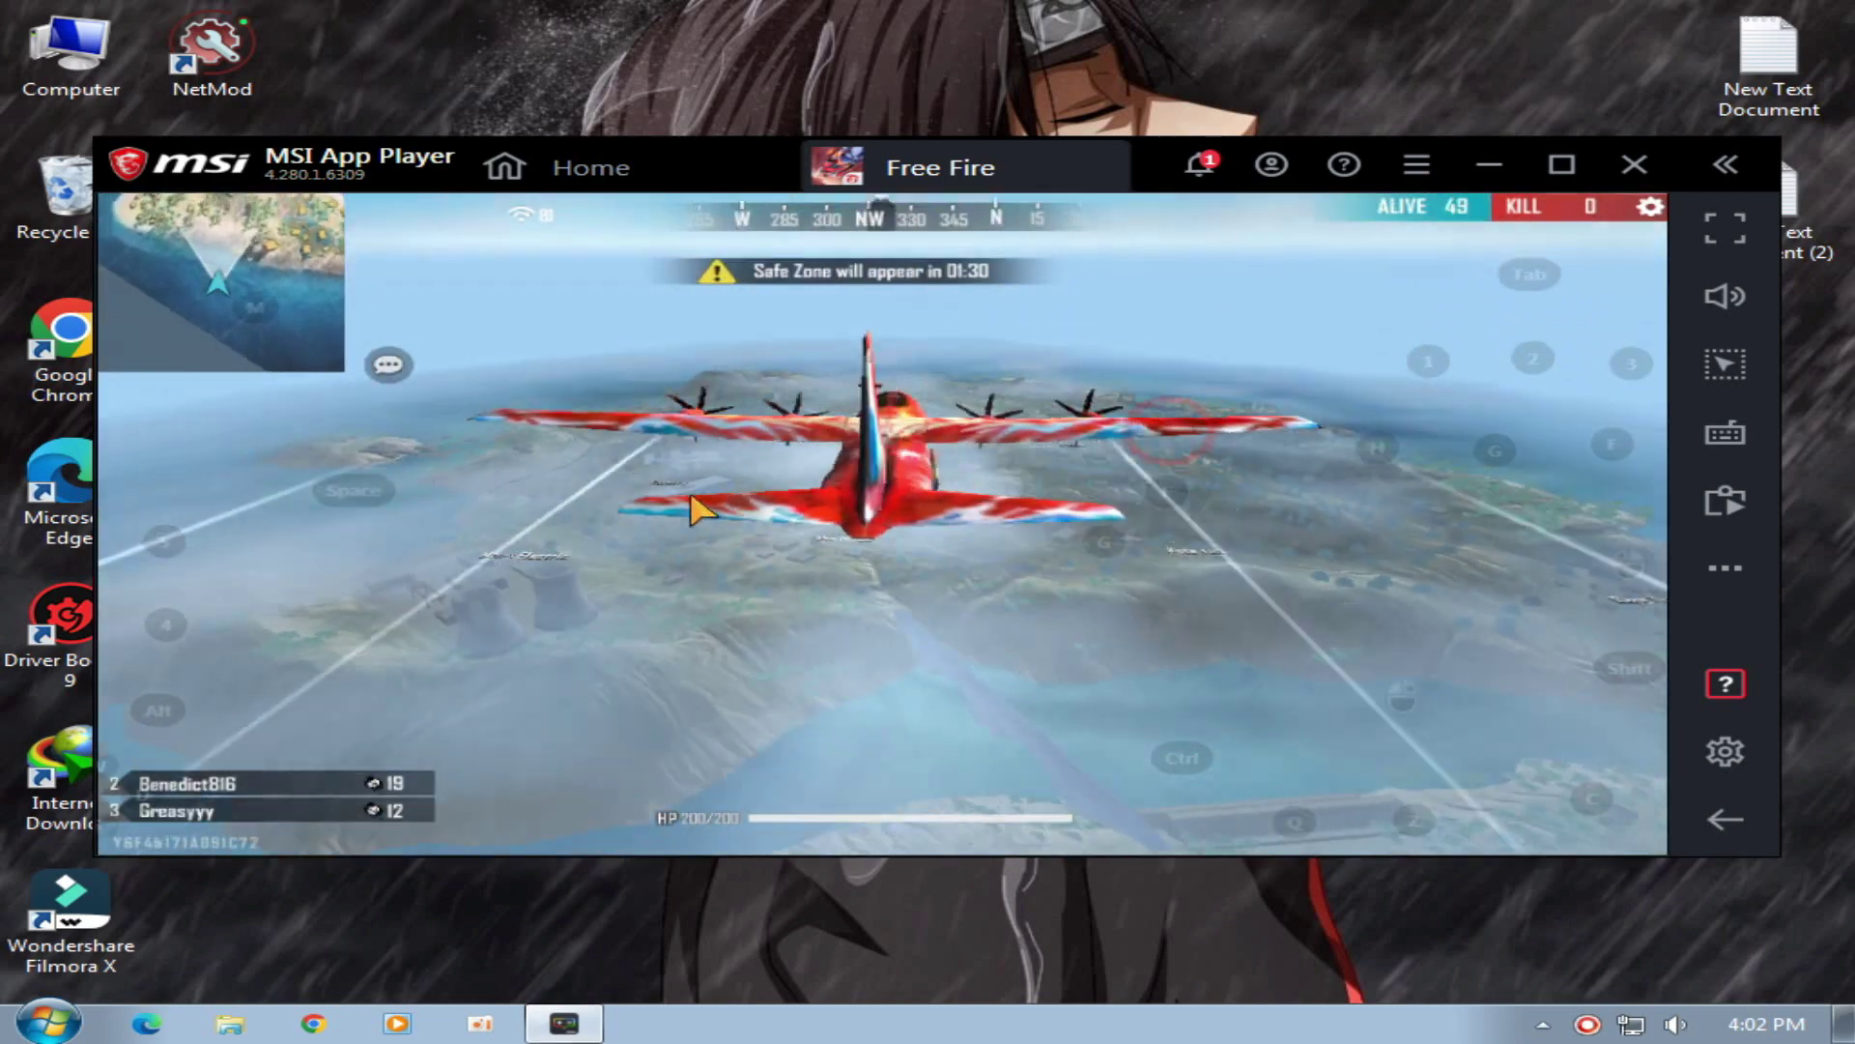
left_click_drag(703, 510, 1048, 457)
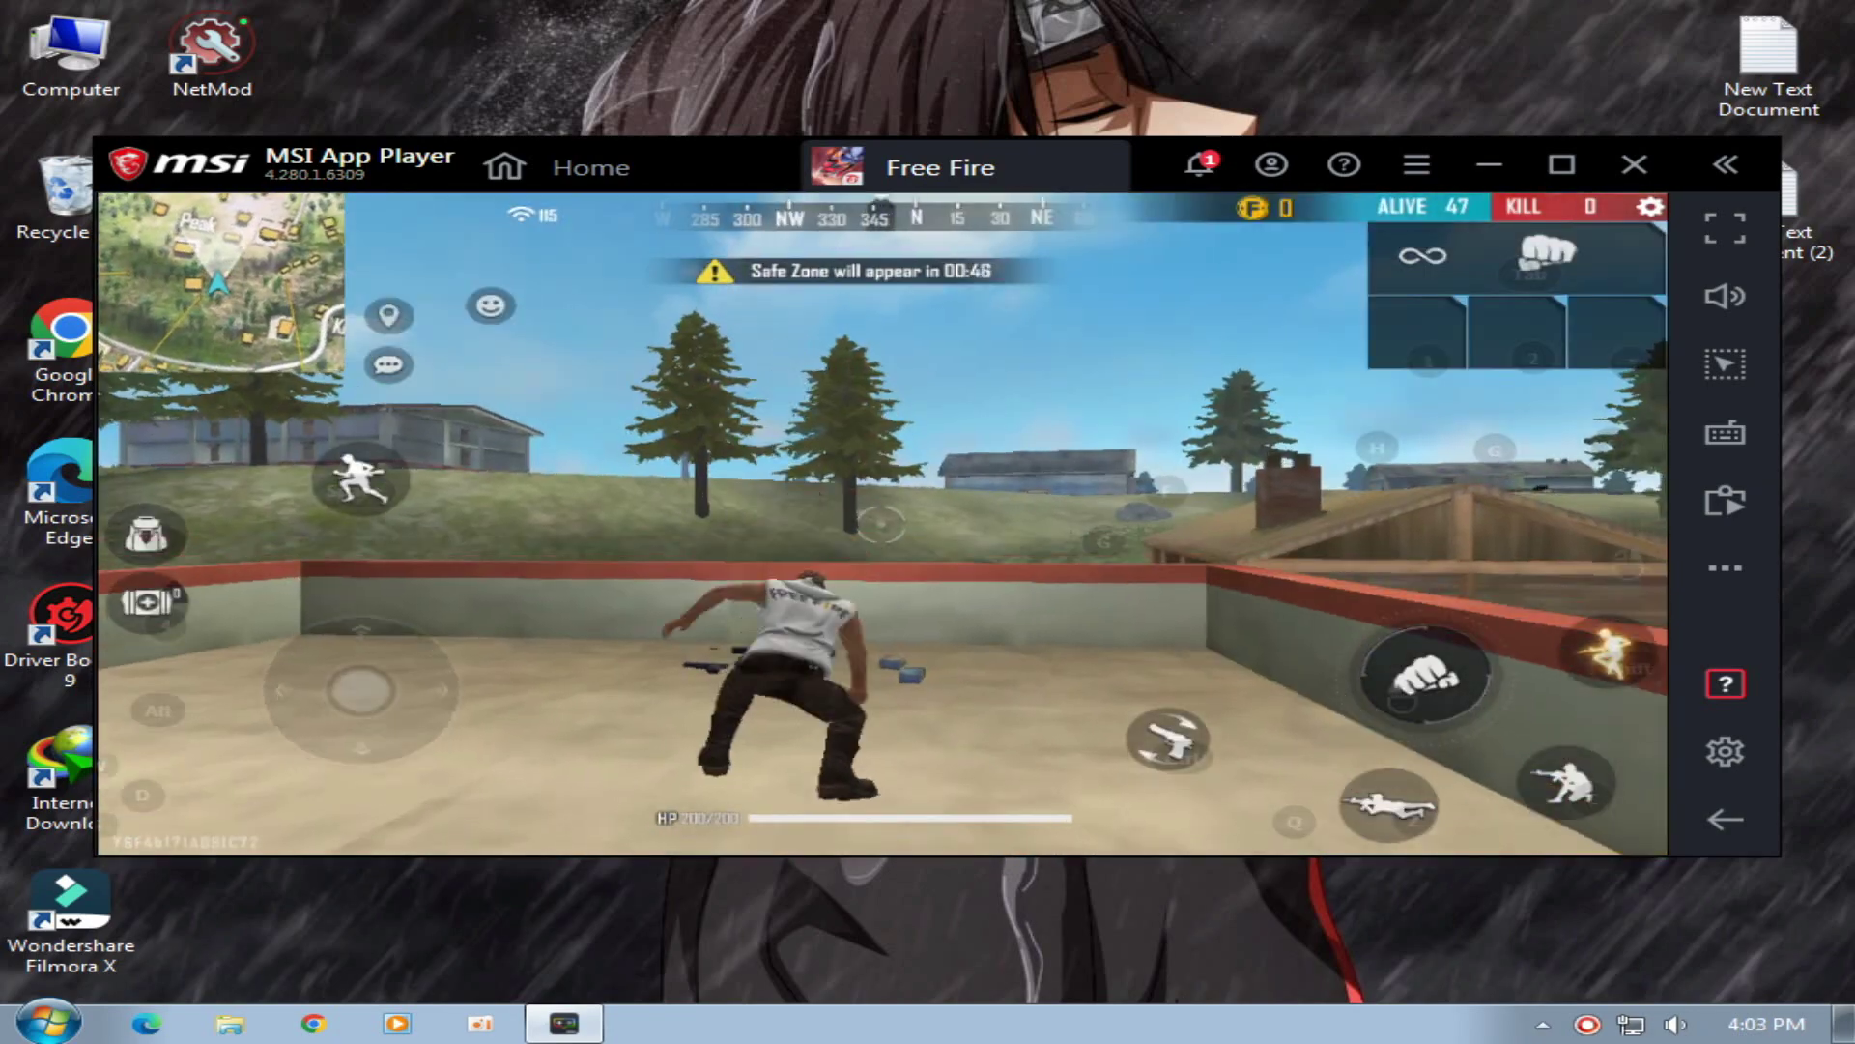
Run across the rooftop picking up weapons and ammo, jumping, crouching and switching between guns and fists.
key("w")
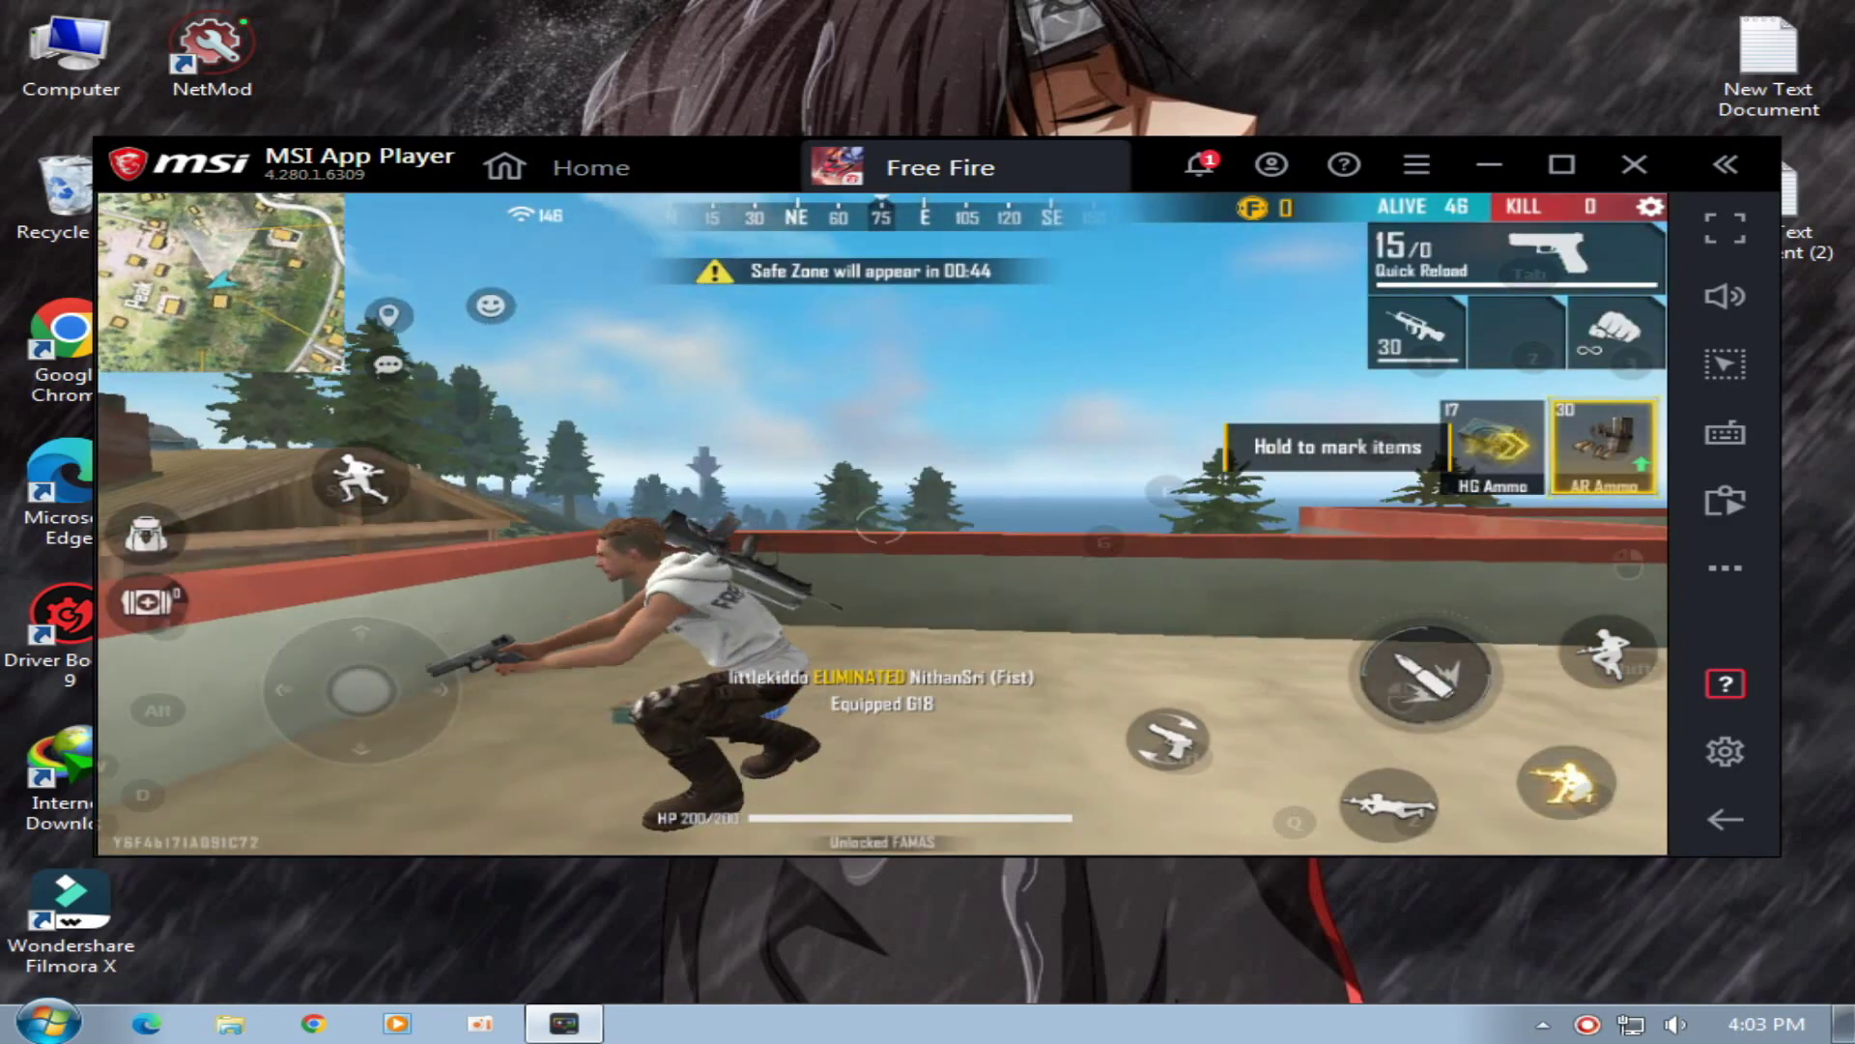
key("space")
key("3")
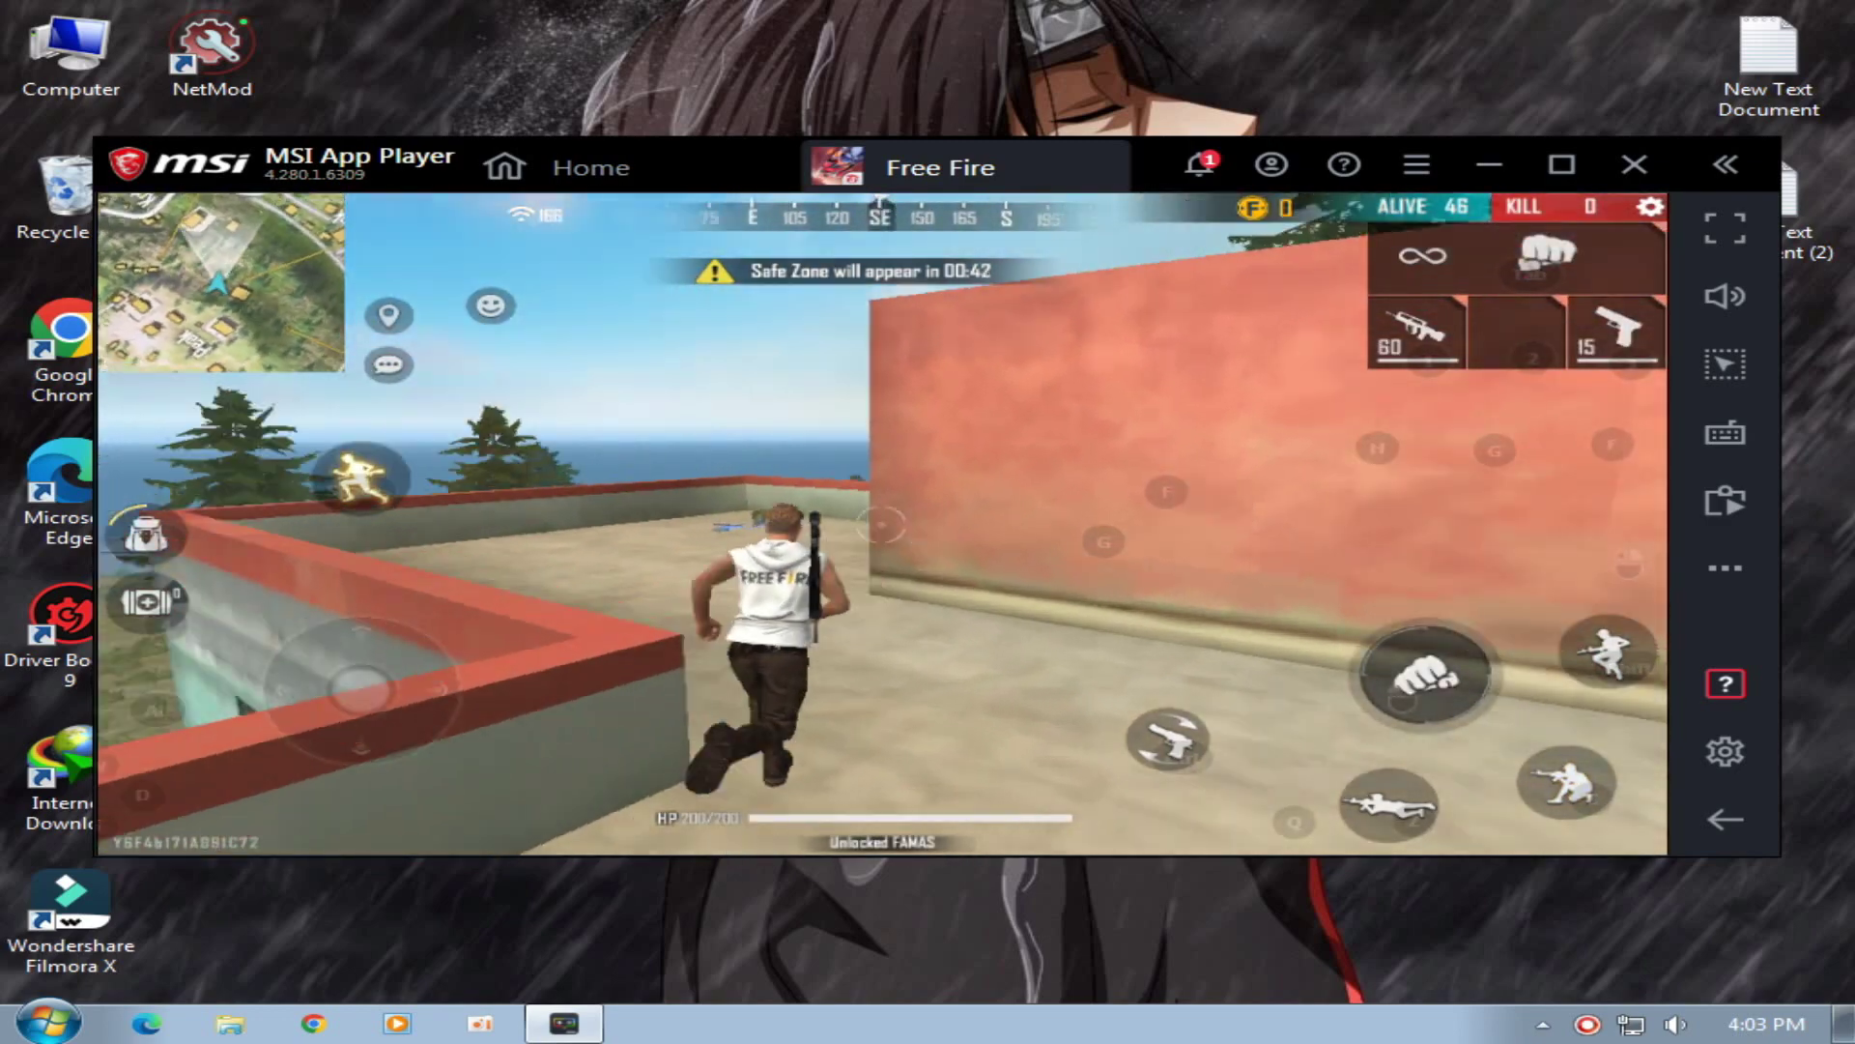
key("1")
key("c")
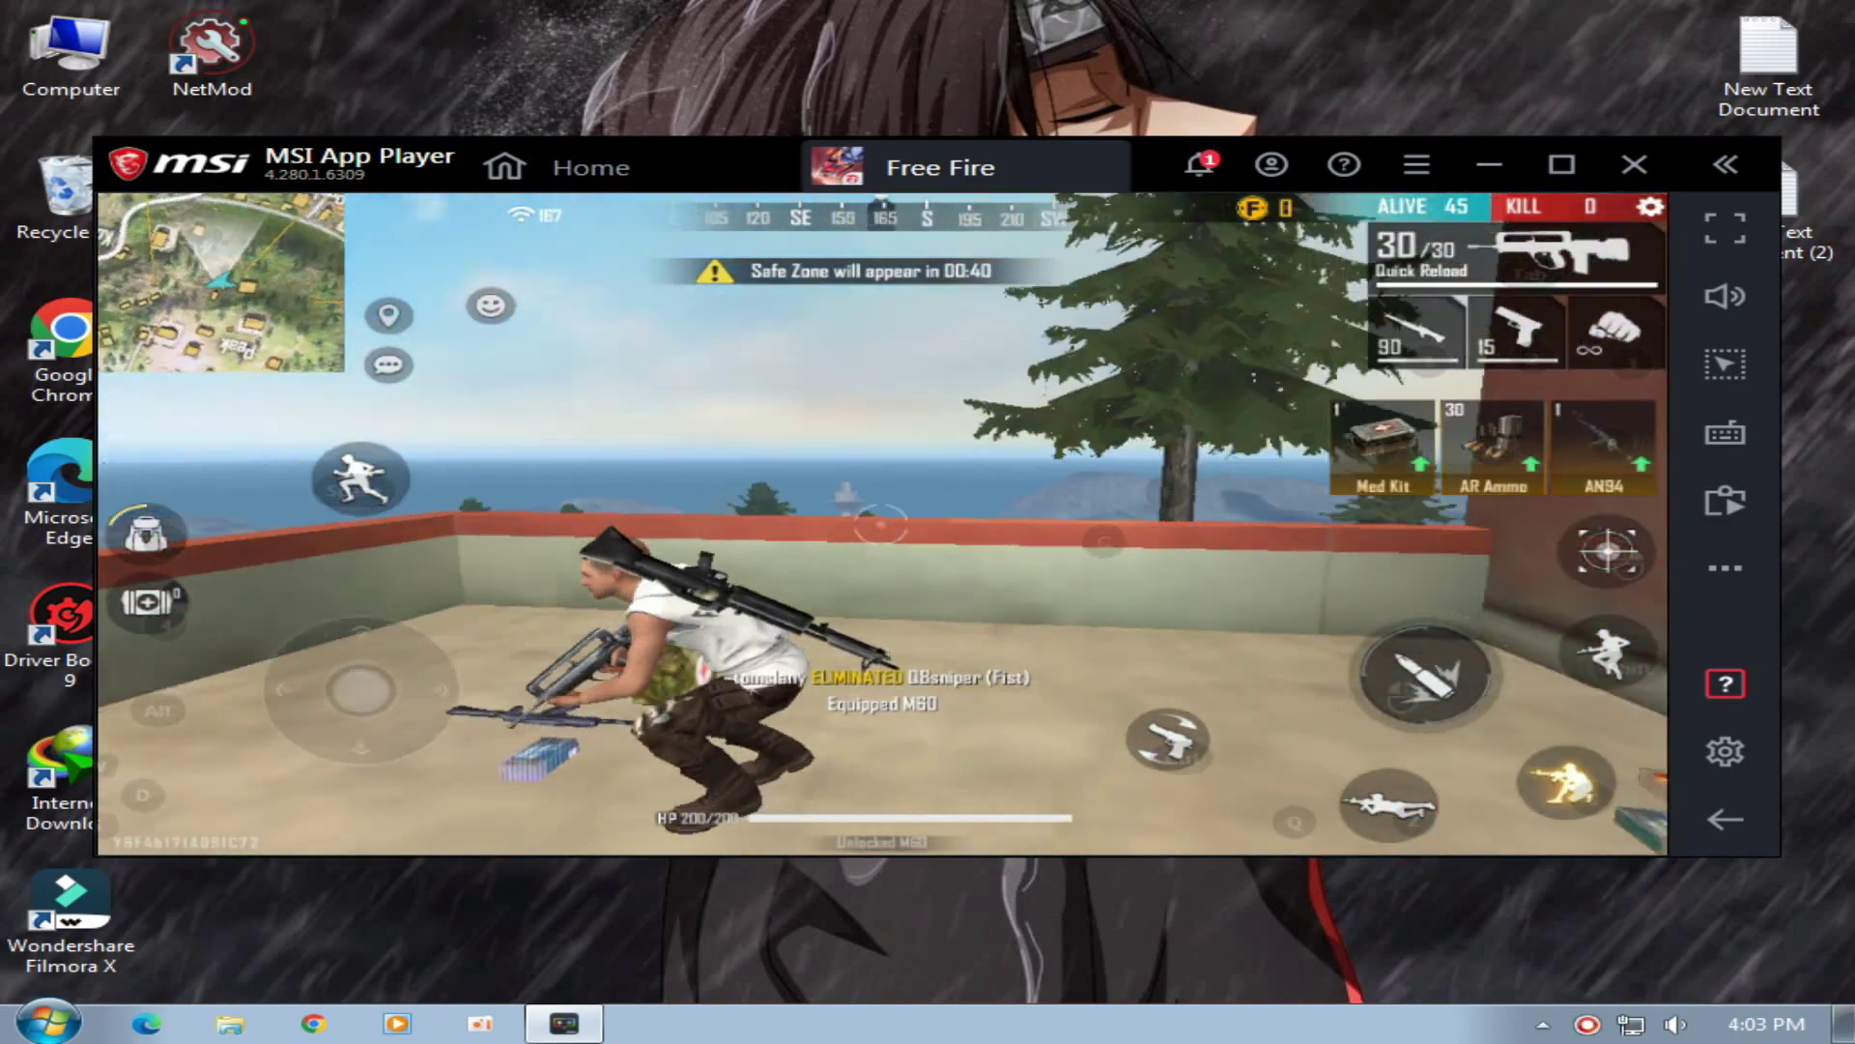
key("3")
key("space")
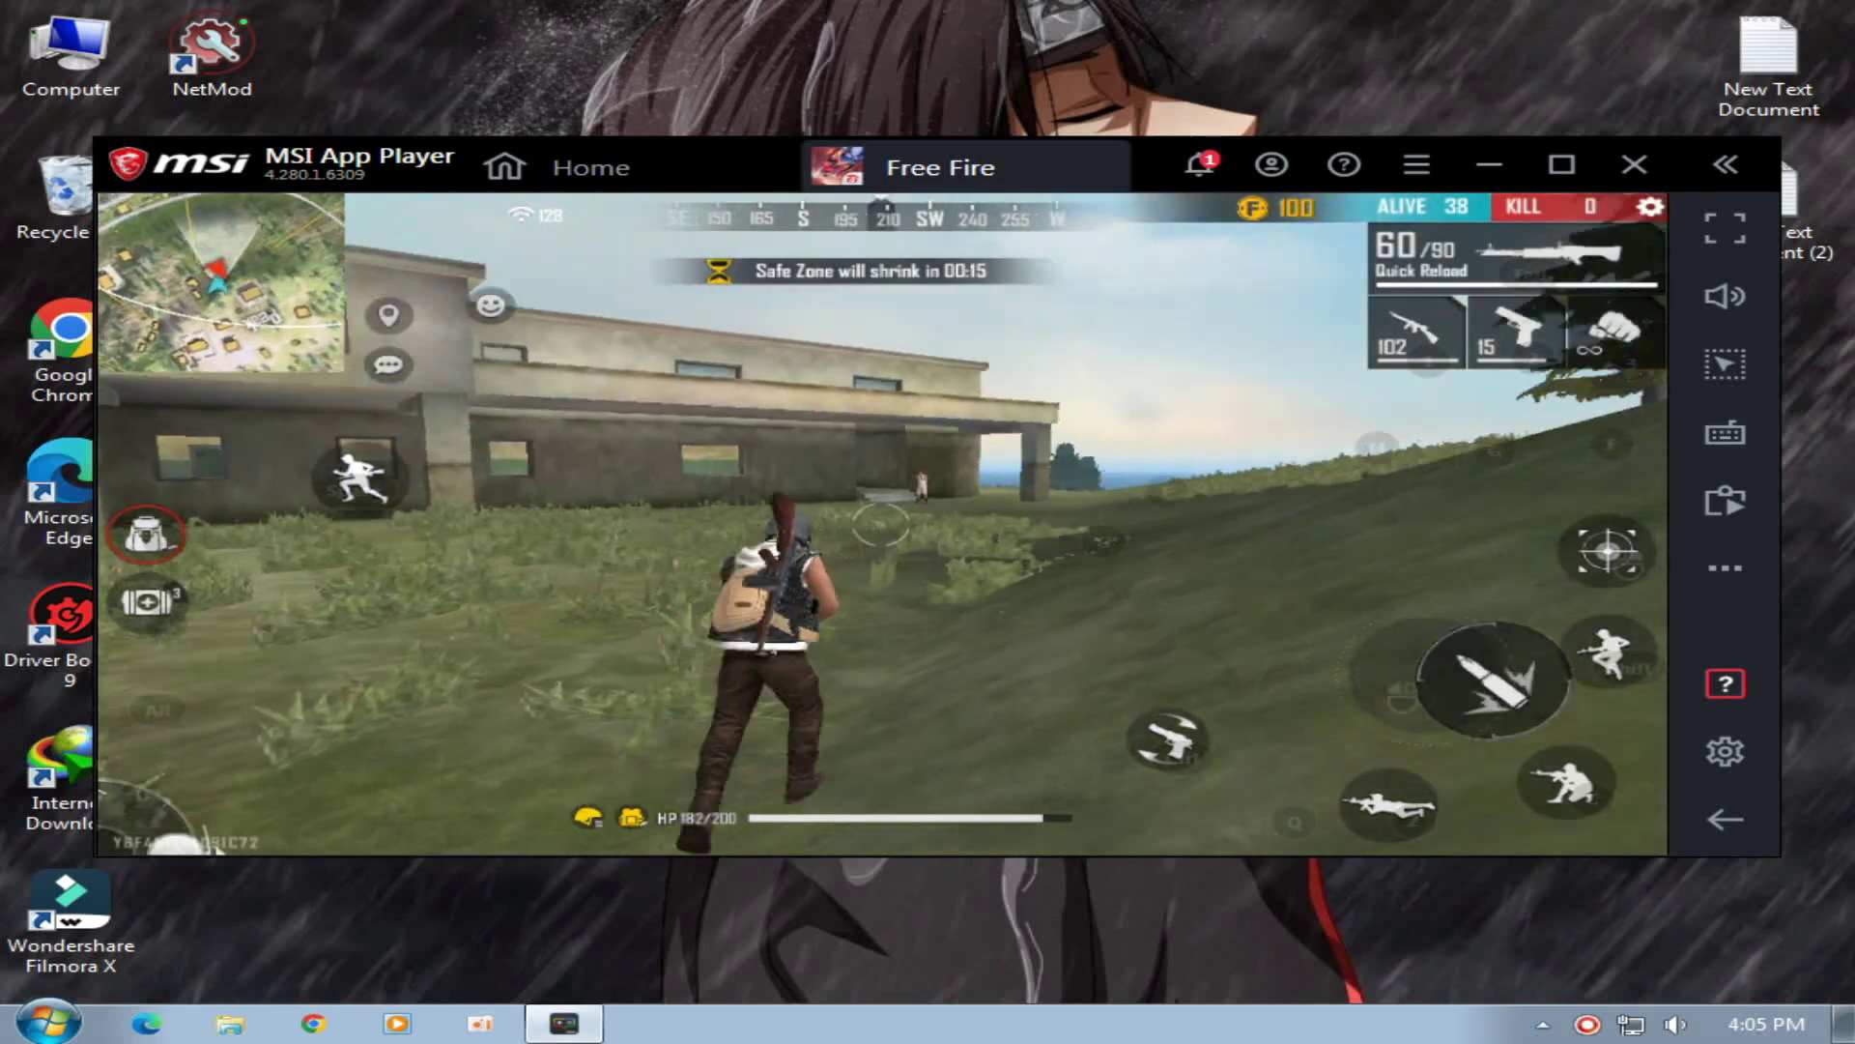
Shoot the enemy near the building's porch and run ahead with fists equipped.
left_click(880, 525)
key("1")
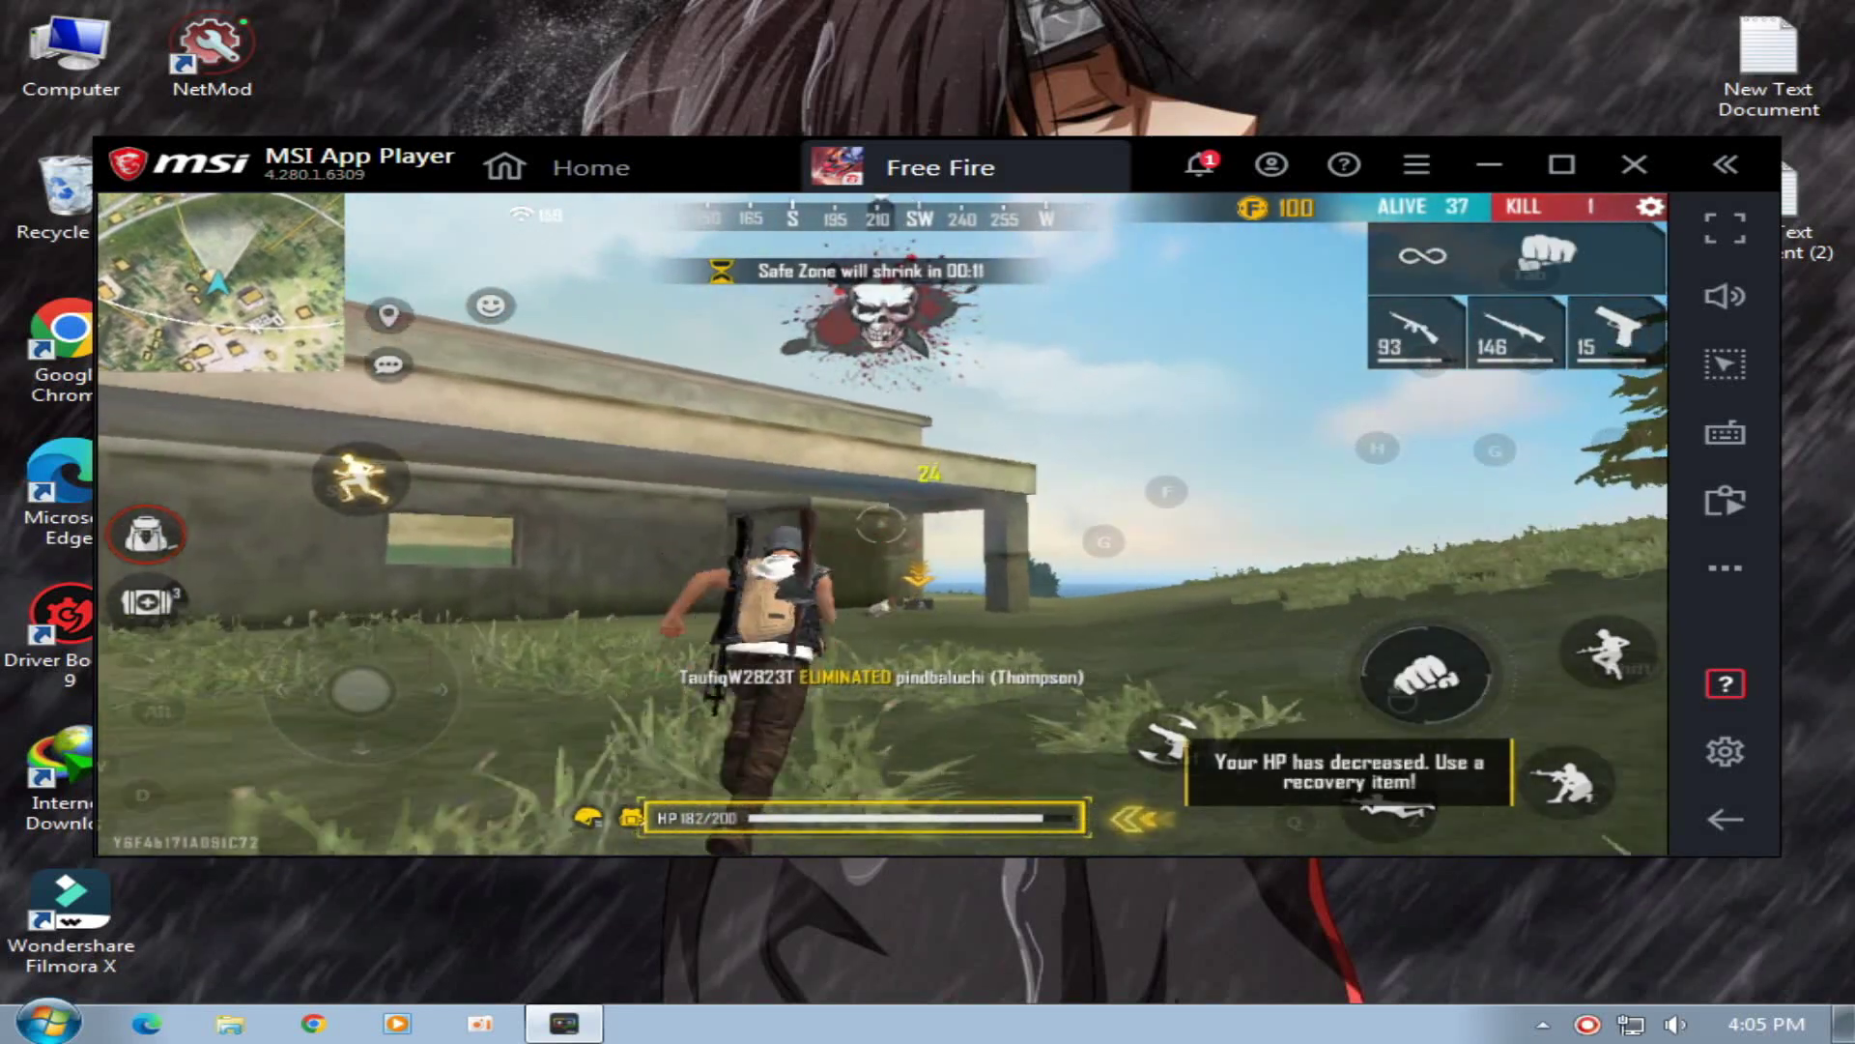
key("5")
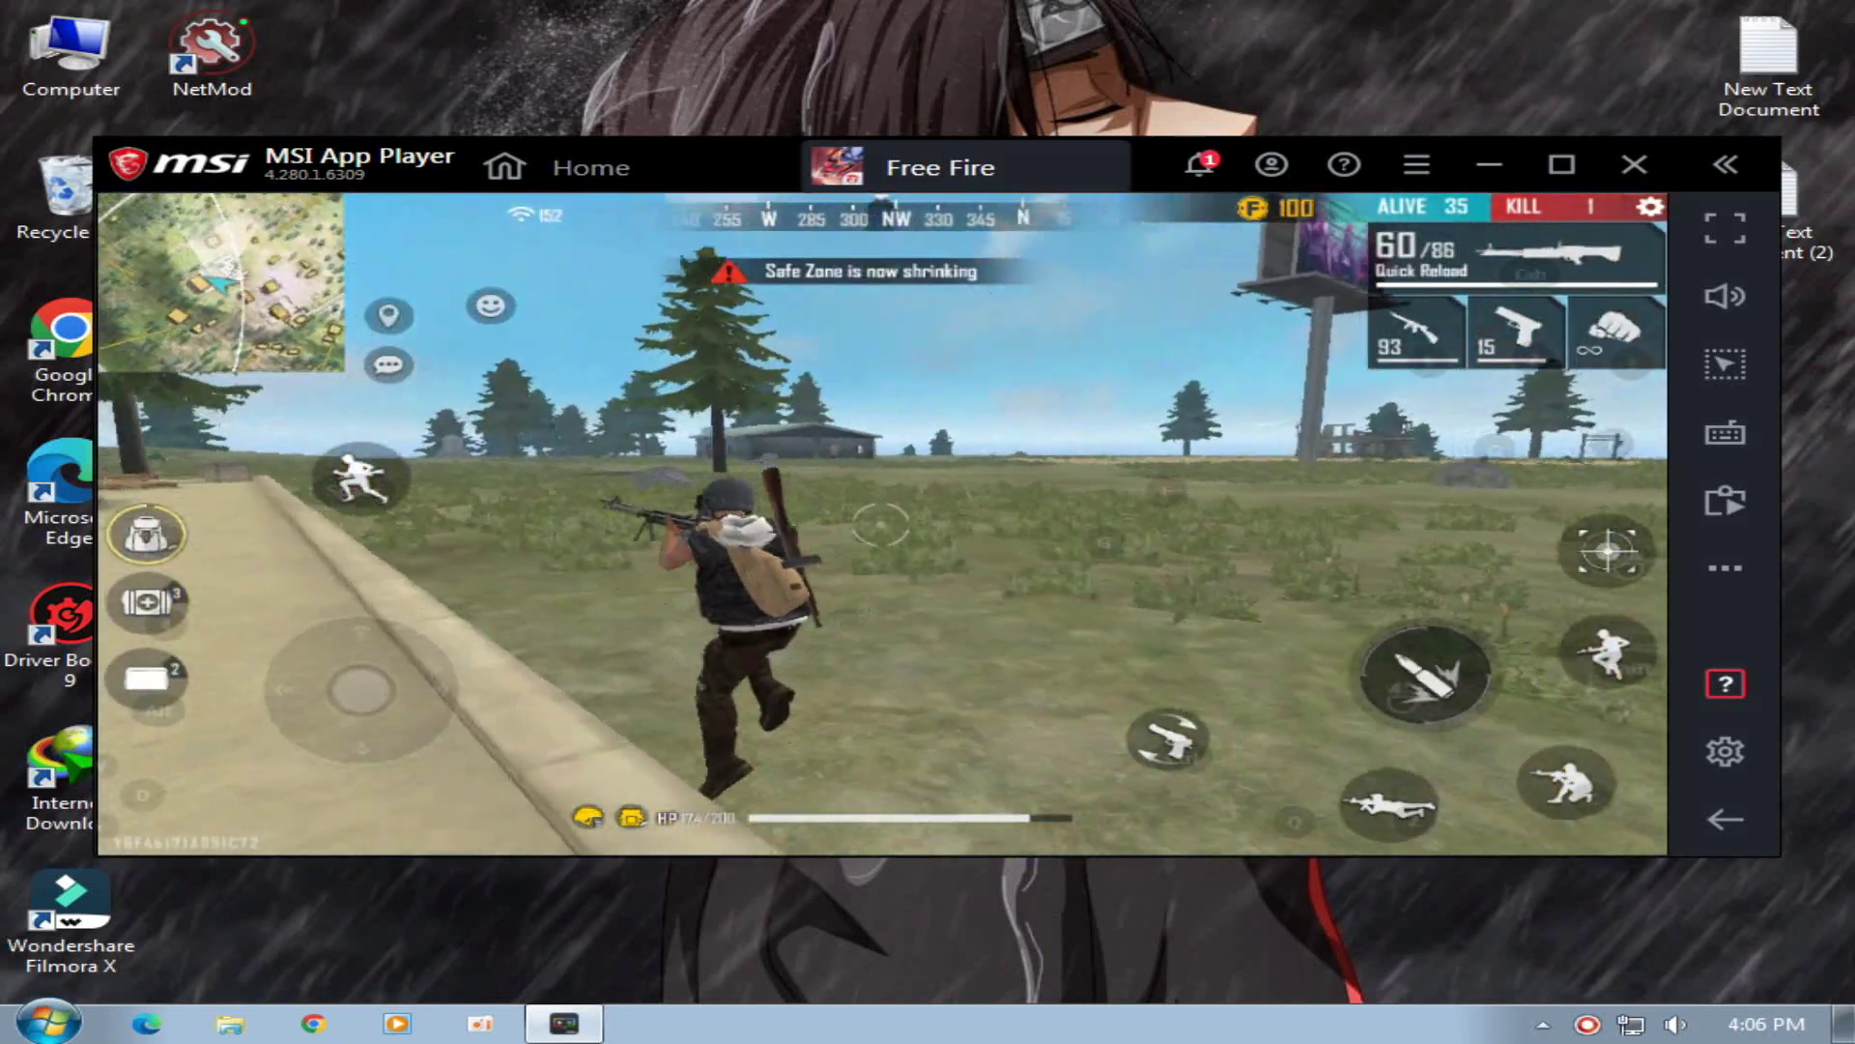
Equip the M60, crouch in the open field and shoot the distant enemy in front of the buildings.
key("3")
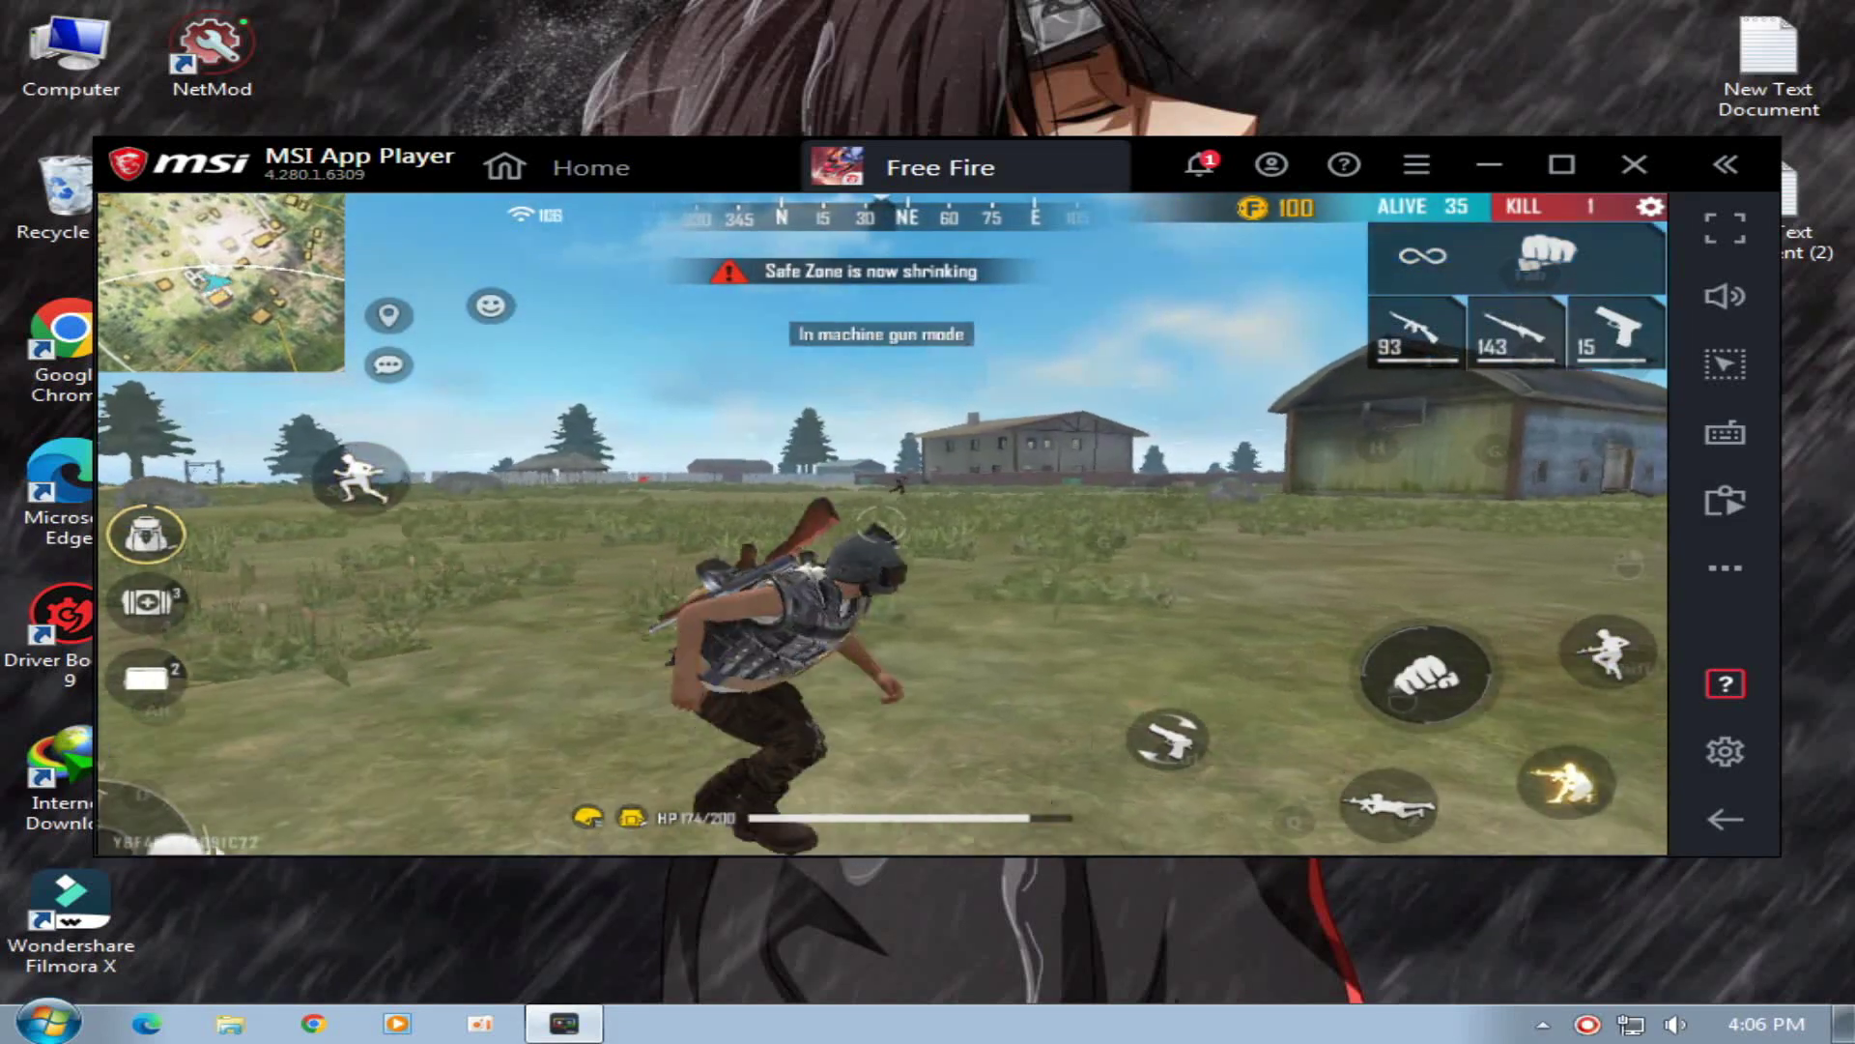
key("2")
key("c")
left_click(880, 525)
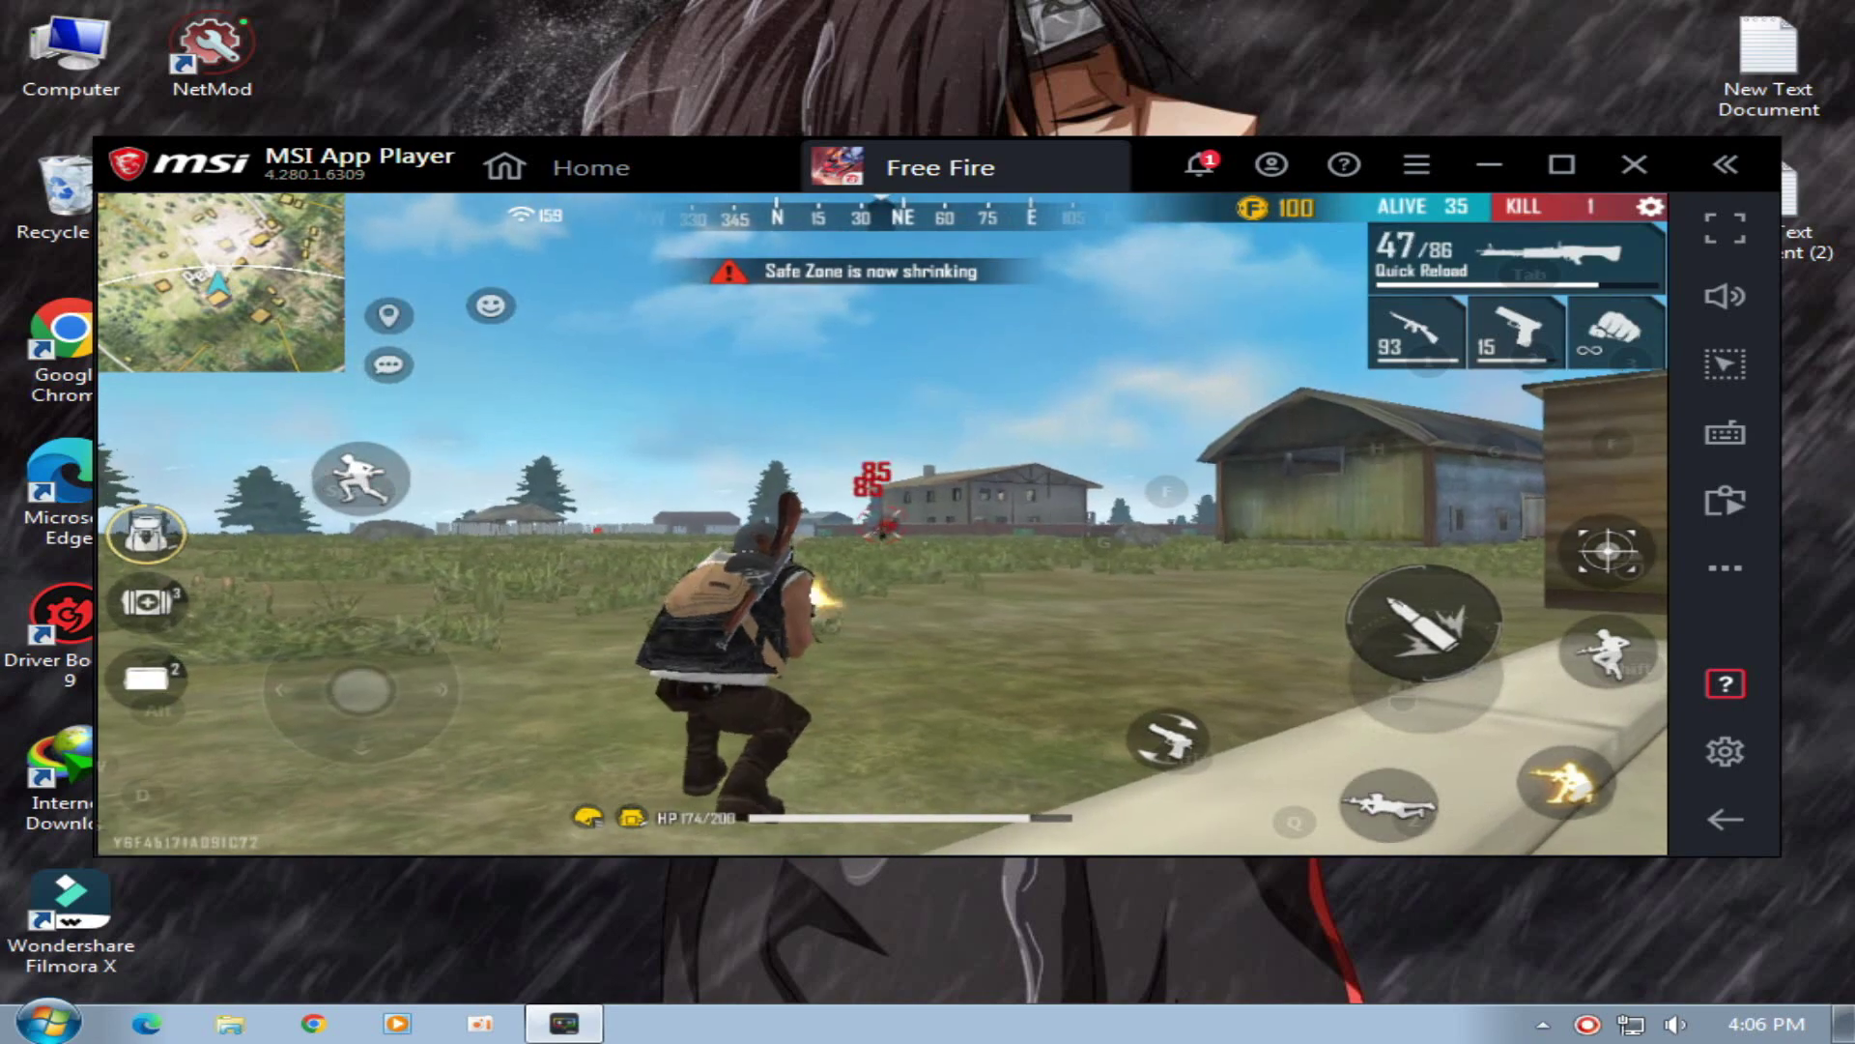
Ready the M60 again, crouch in the grass and shoot the enemy near the large rock.
key("2")
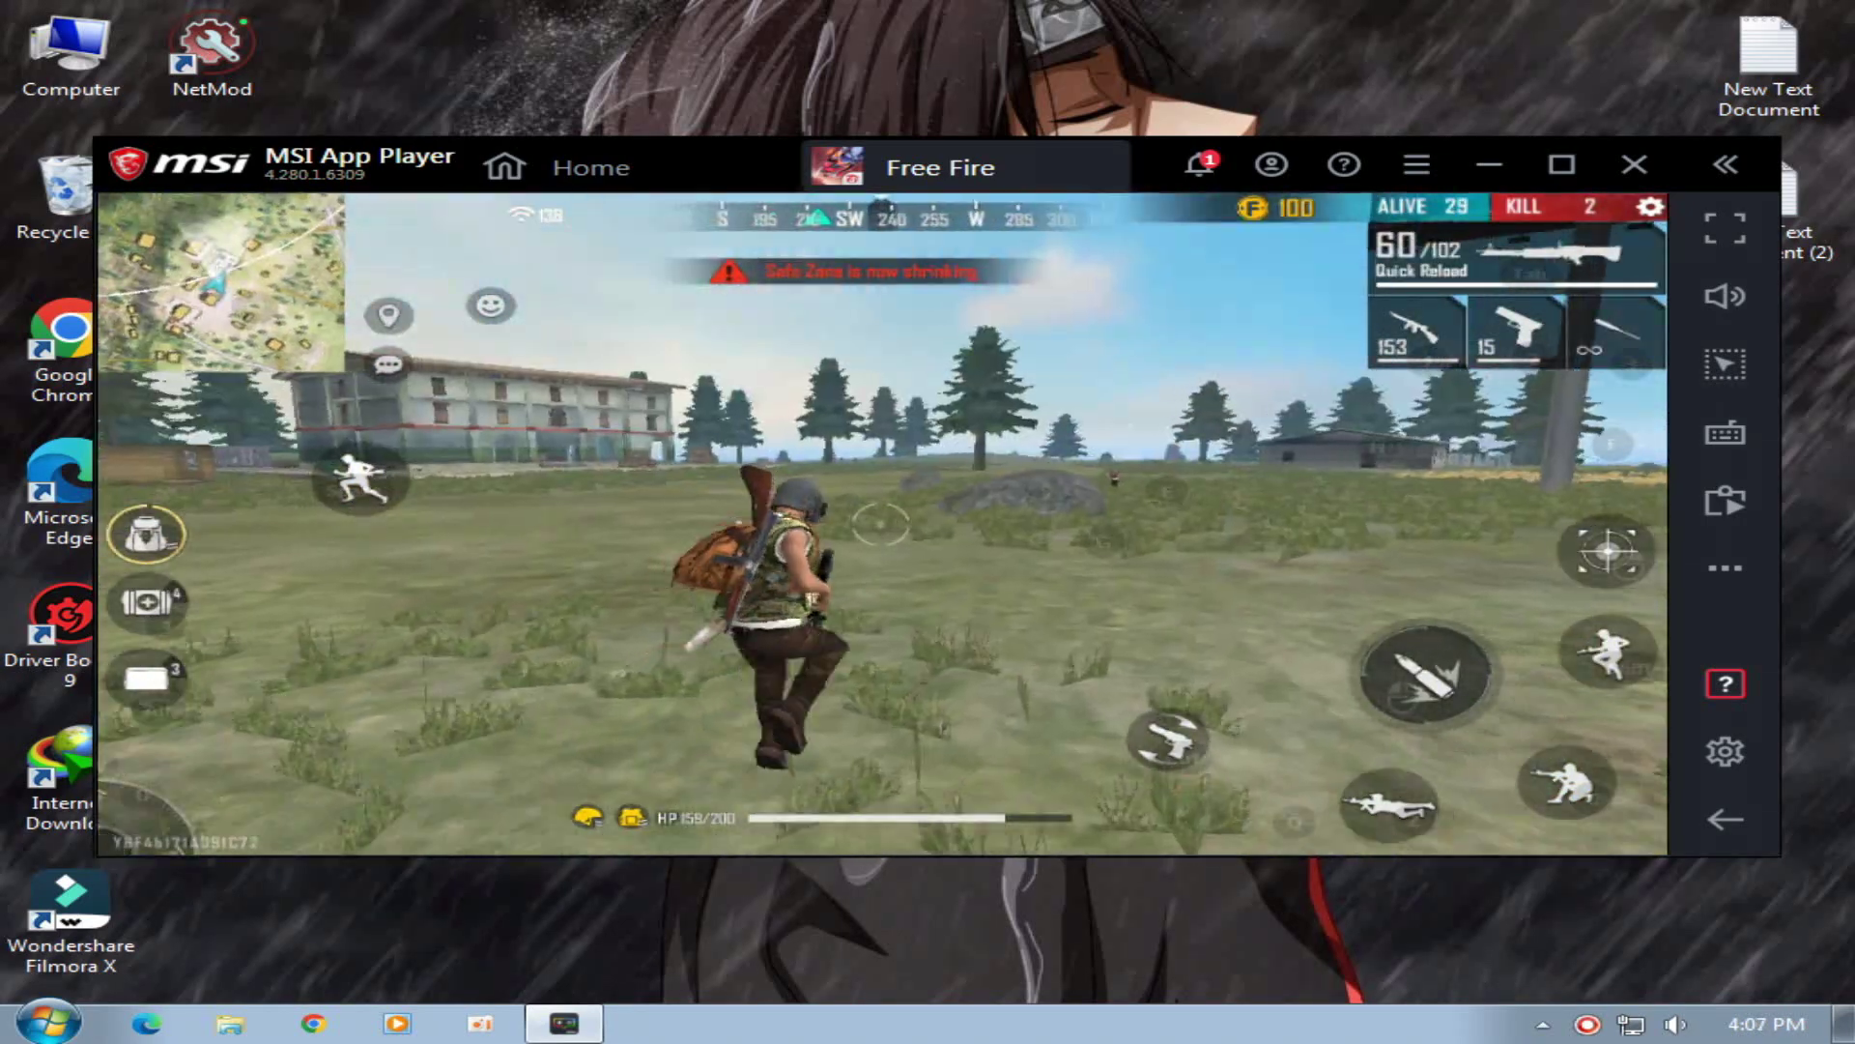
key("c")
left_click(880, 525)
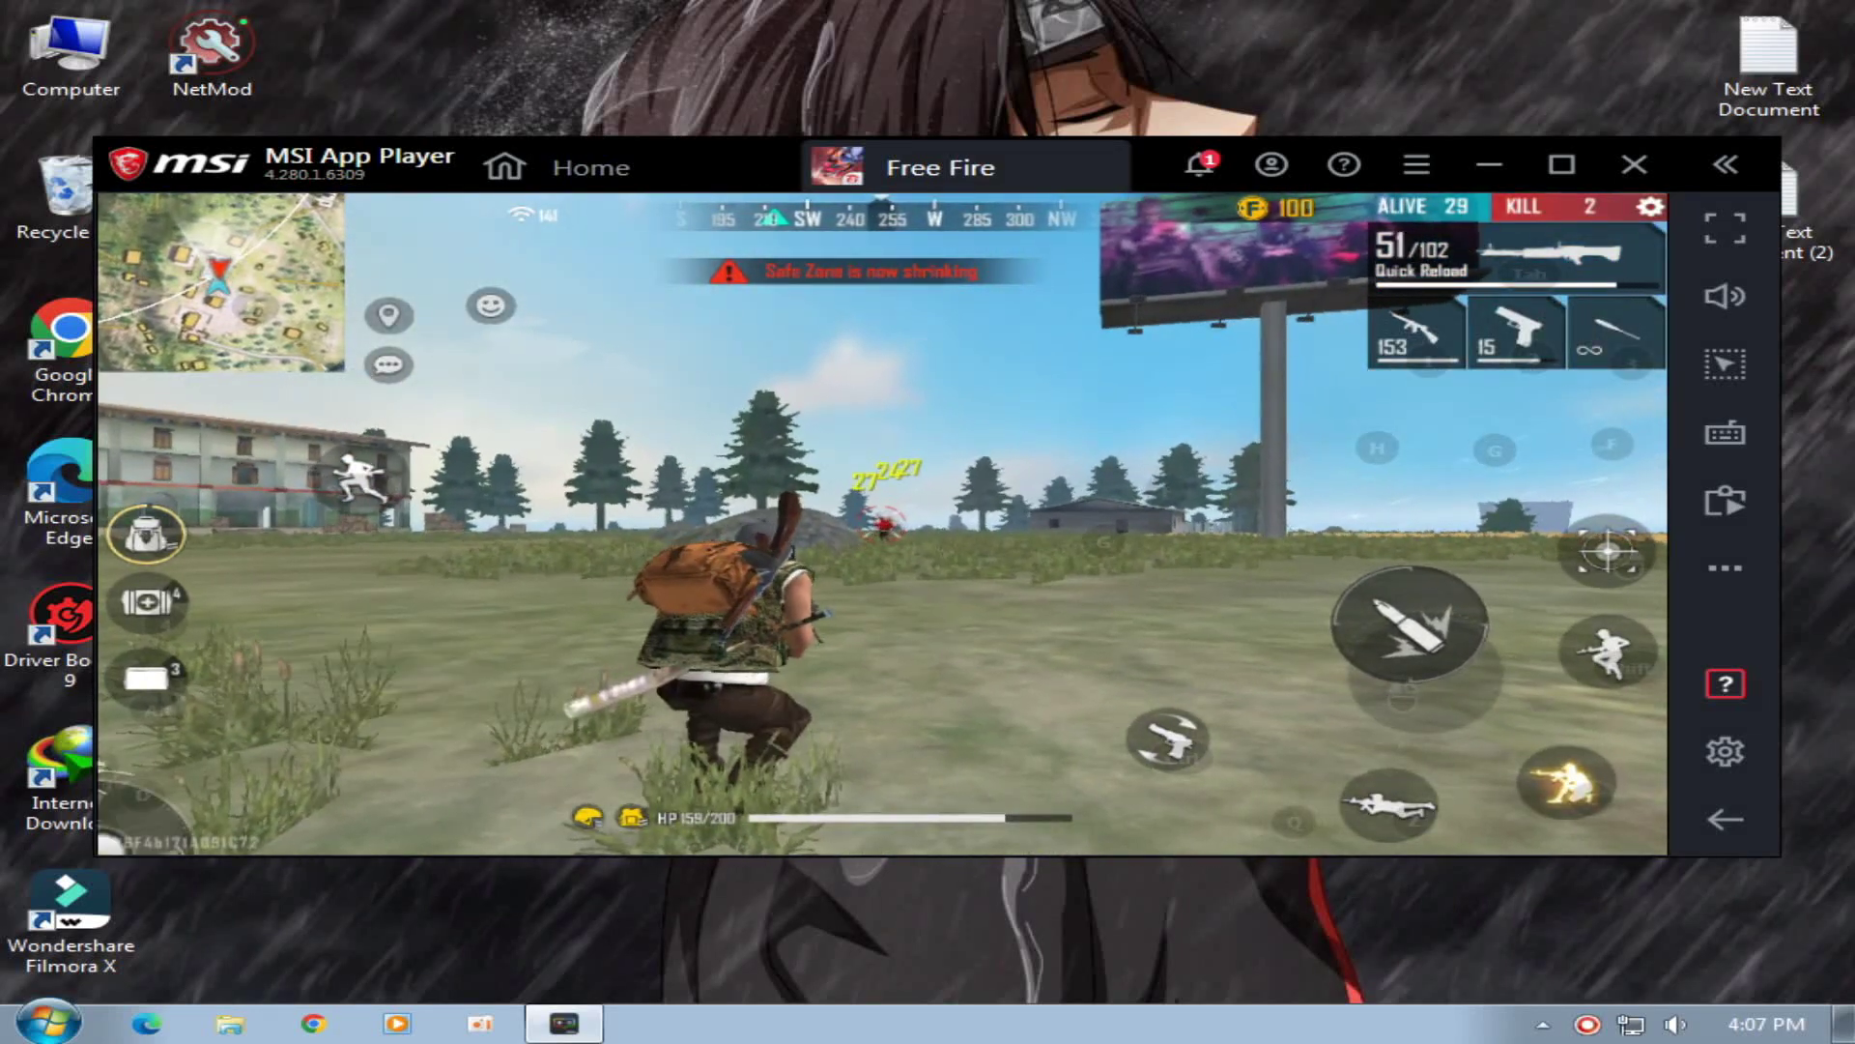
Run on across the grassland, switching weapons and jumping, and shoot the enemy near the transmission tower.
key("3")
key("d")
key("2")
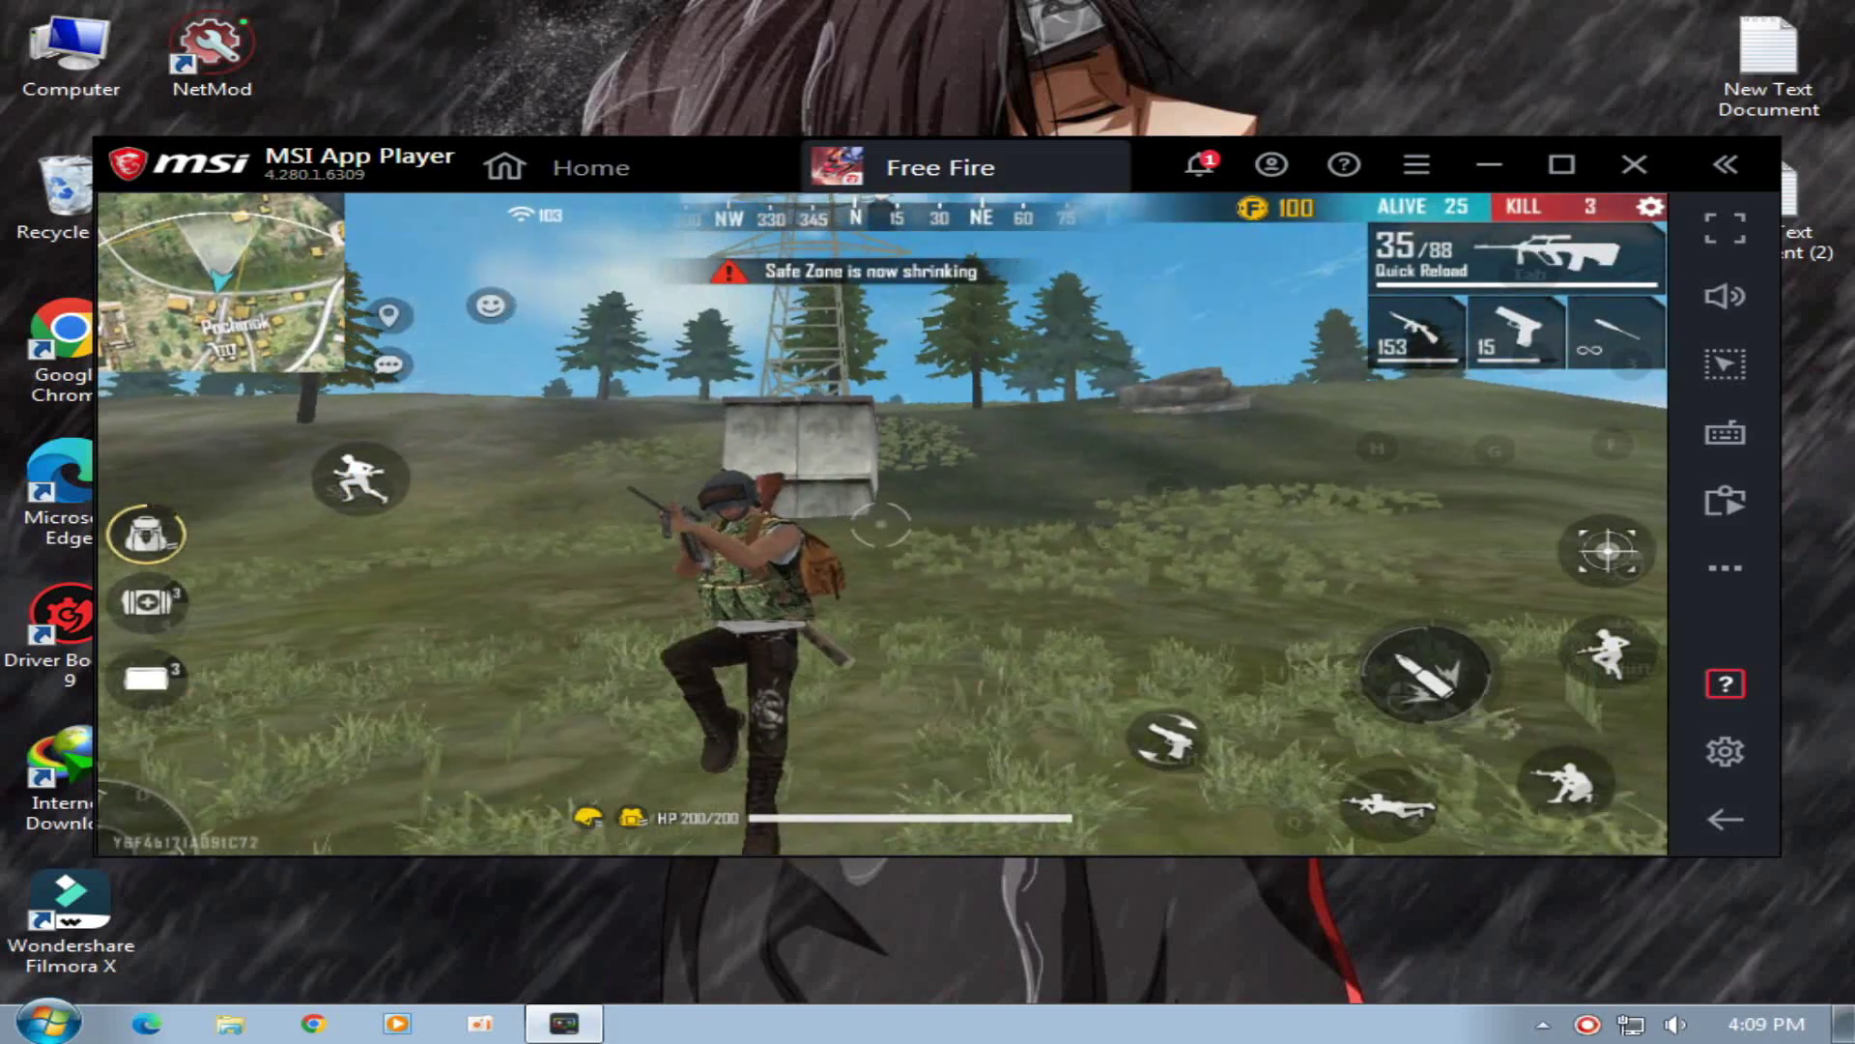
key("d")
key("space")
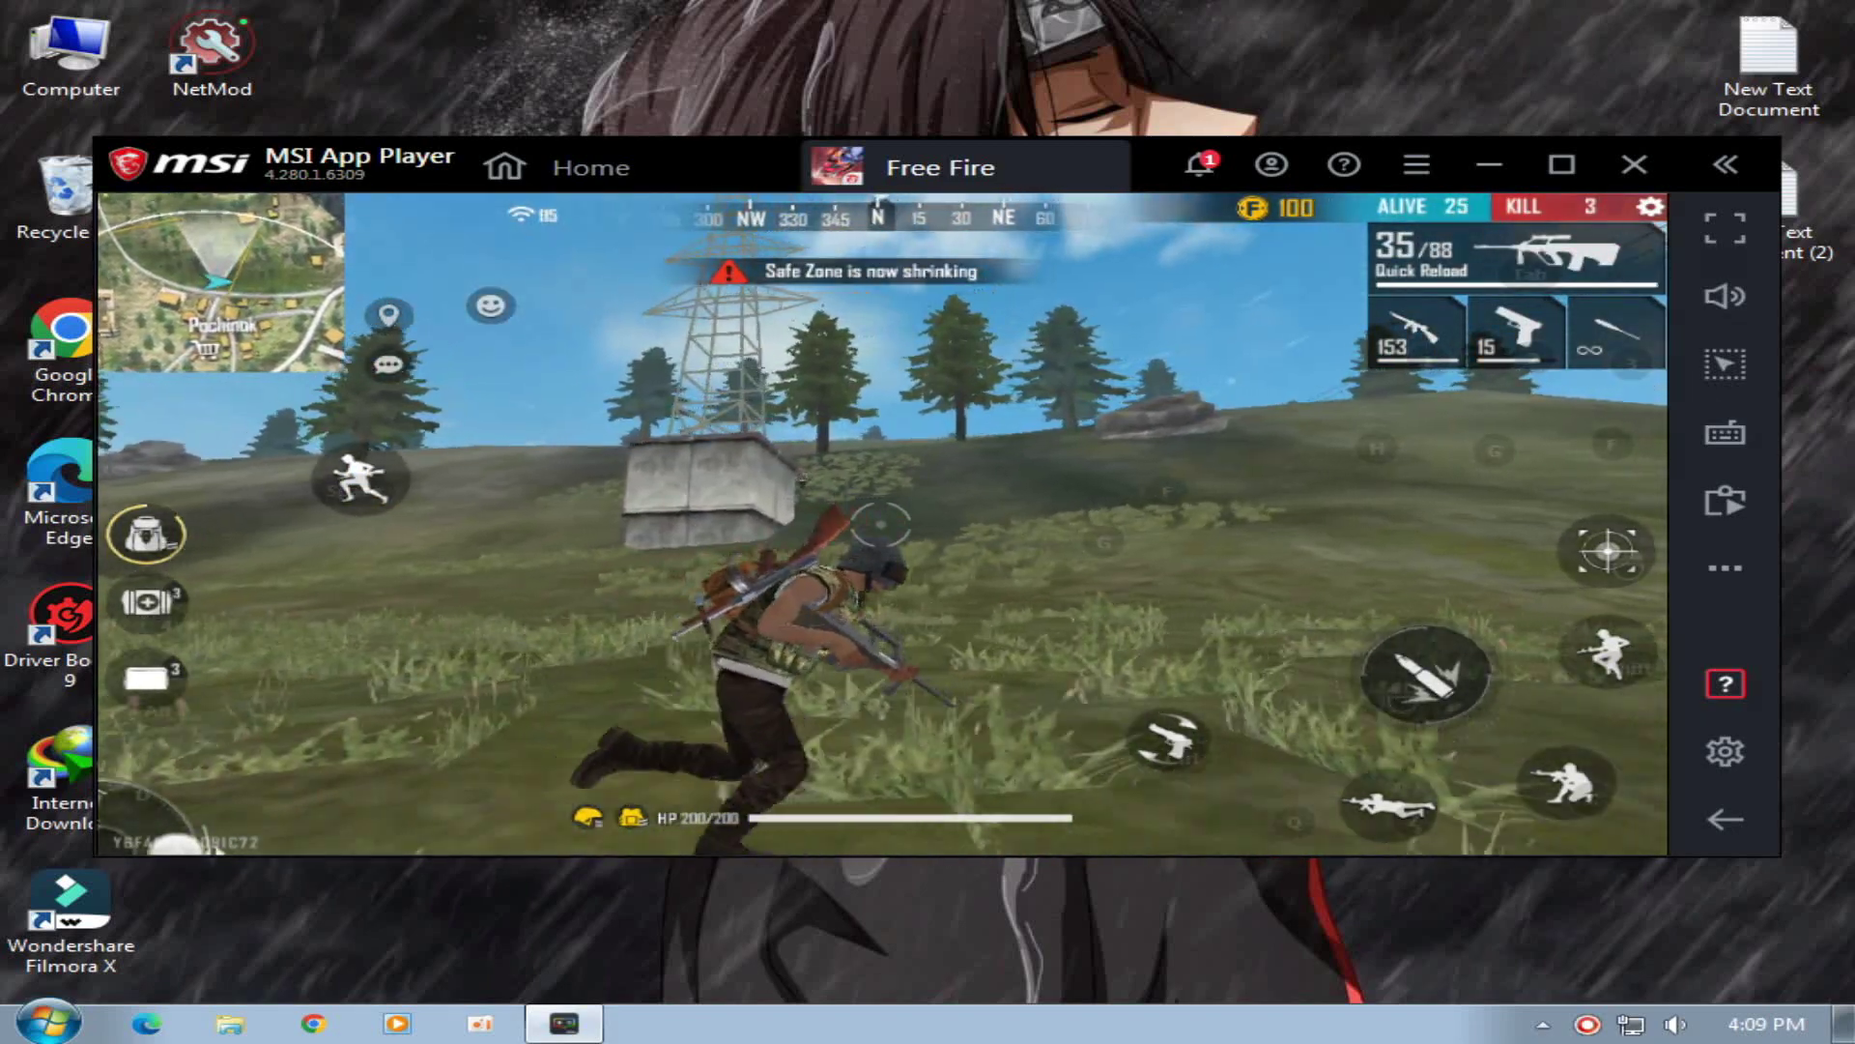
left_click(880, 525)
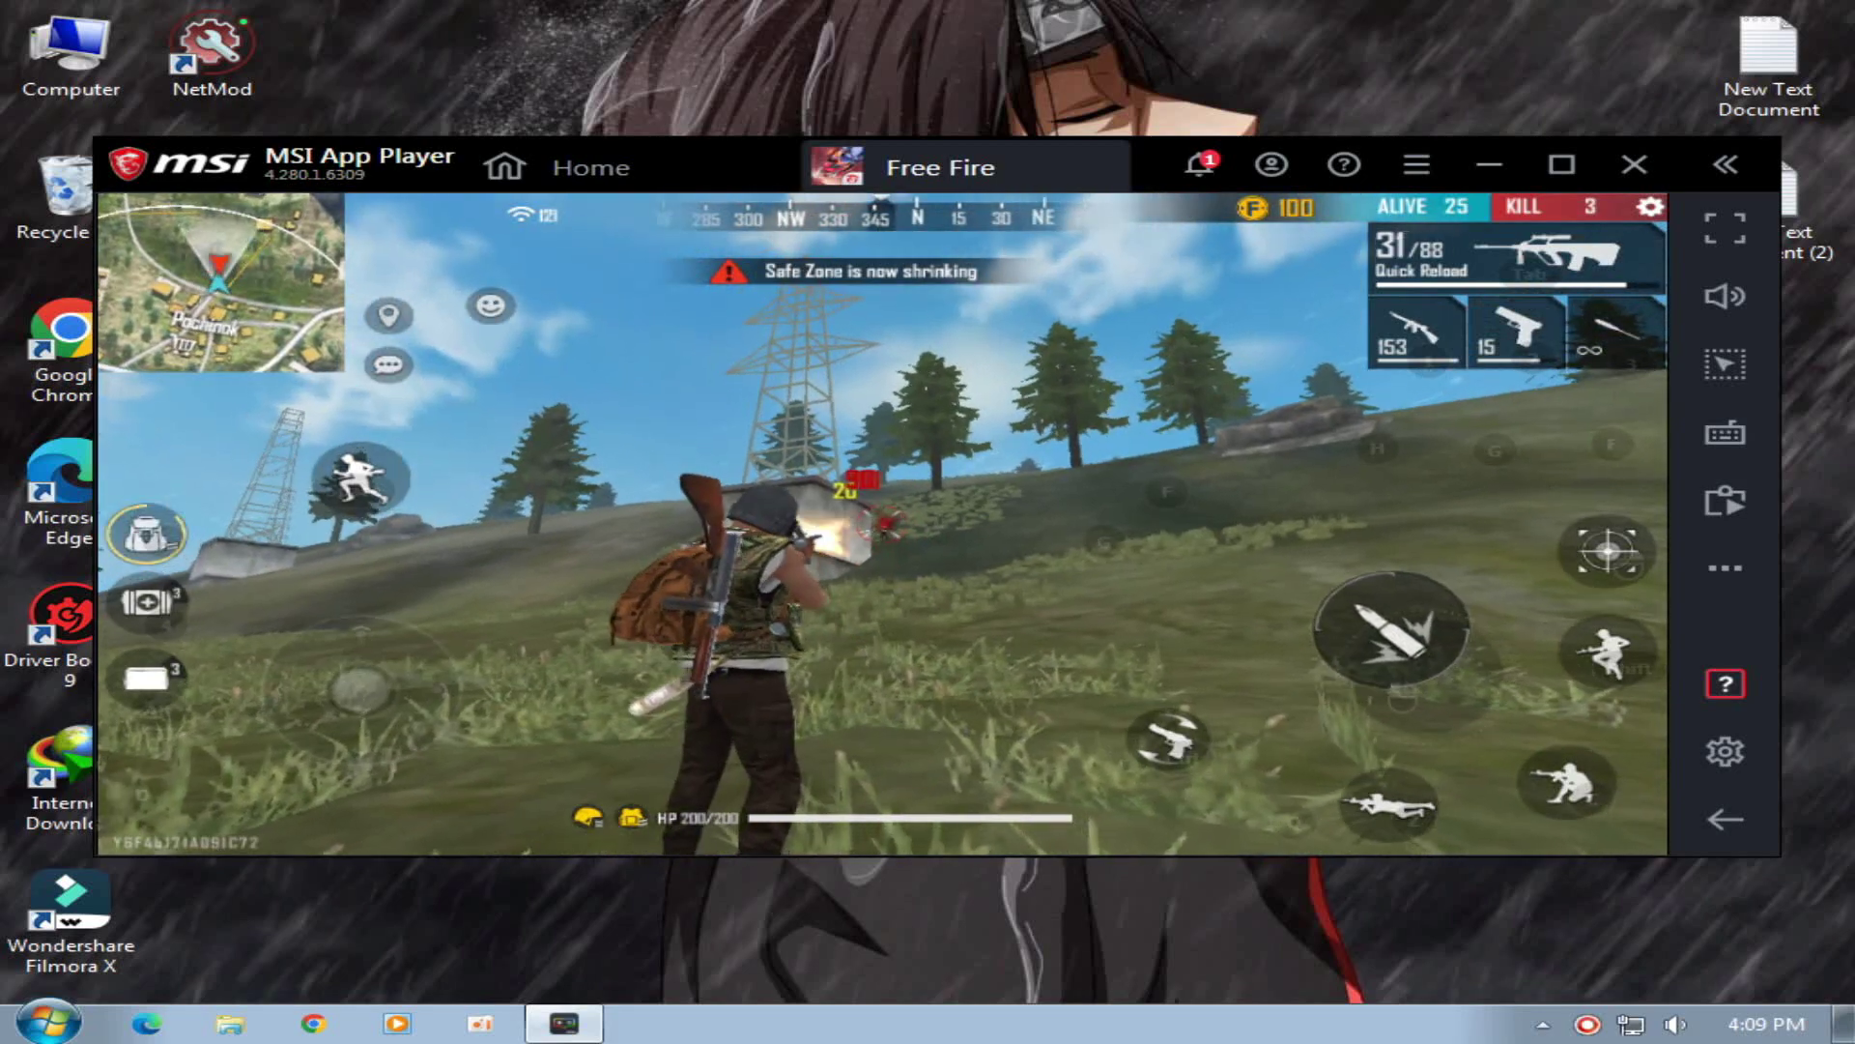